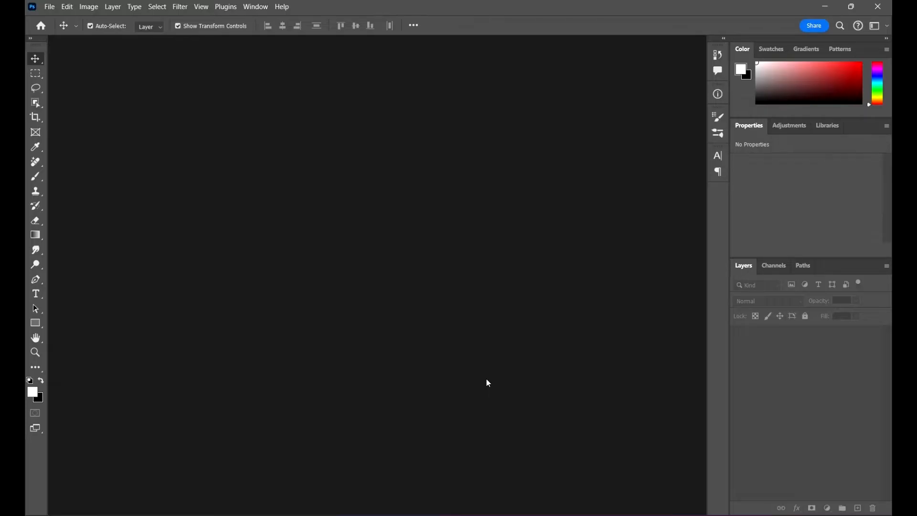
# - Open the black-and-white portrait BW to Color from the 07 Color and Camera Raw in Adobe Photoshop folder
pyautogui.click(50, 8)
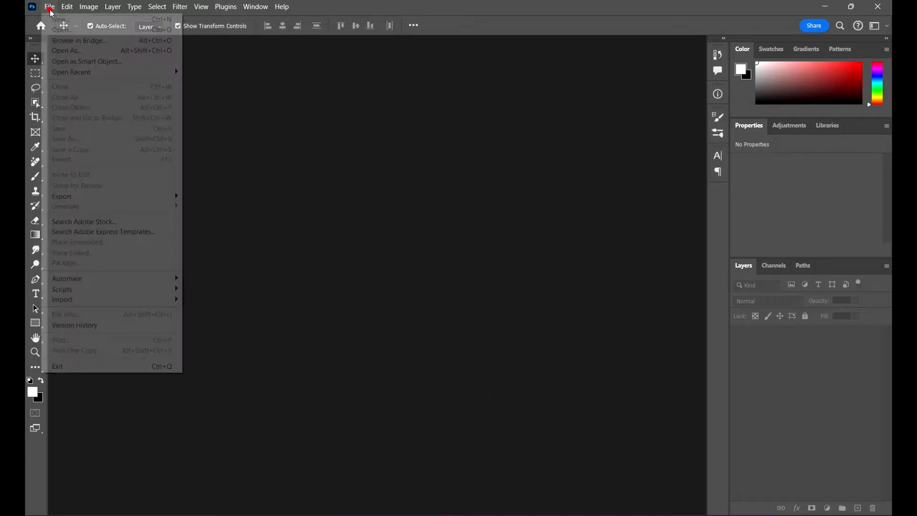
pyautogui.click(61, 29)
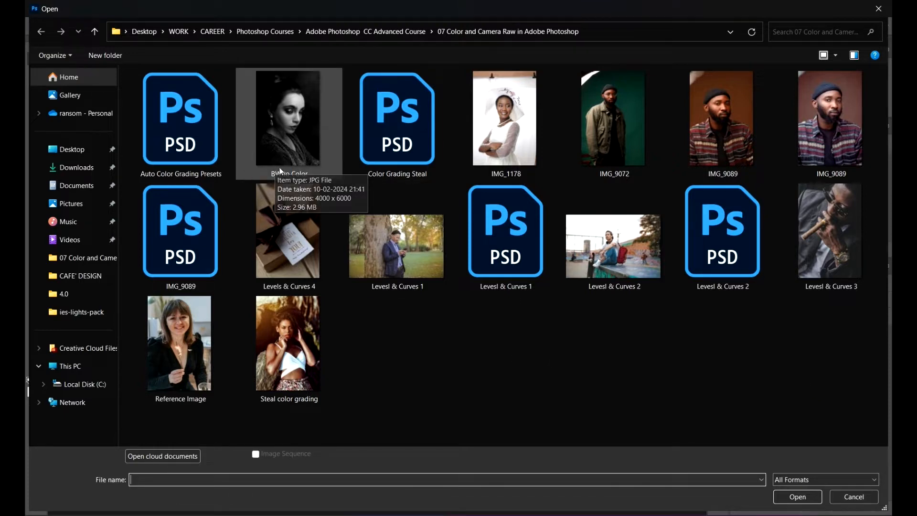
pyautogui.click(282, 120)
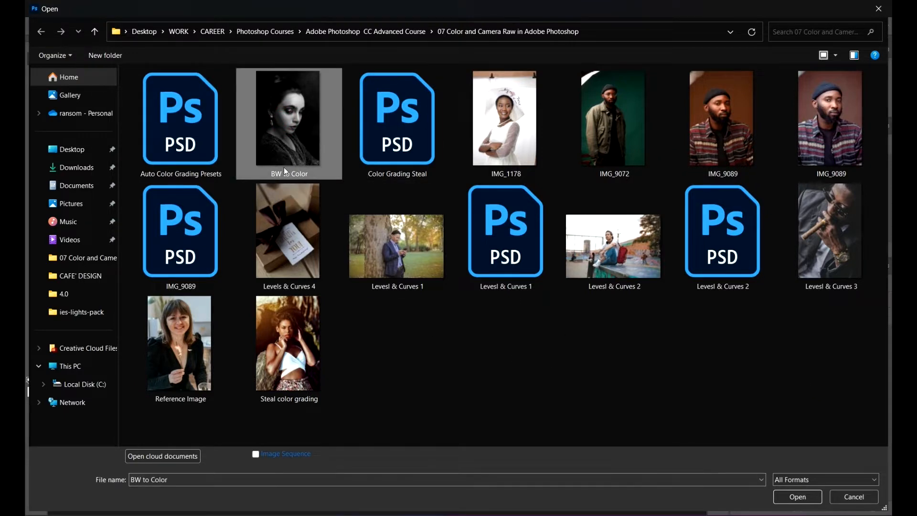
pyautogui.click(811, 499)
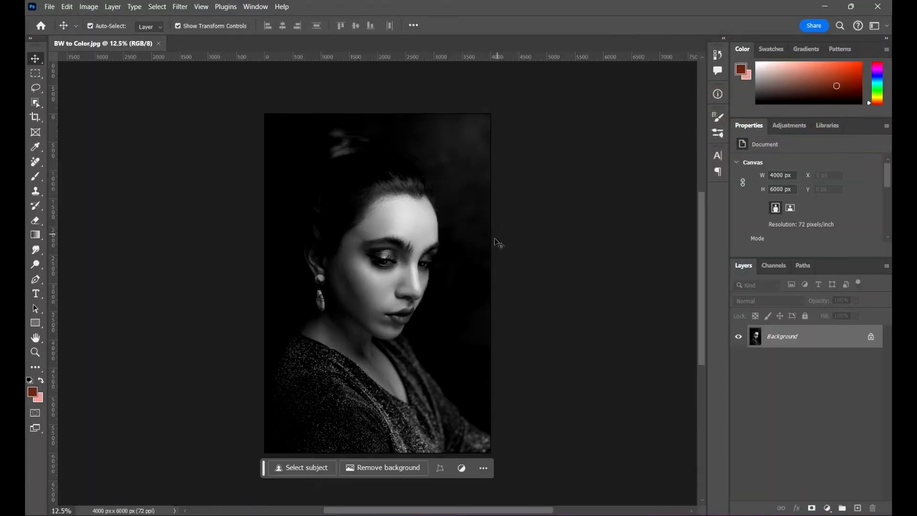
pyautogui.moveTo(494, 239); pyautogui.dragTo(463, 224)
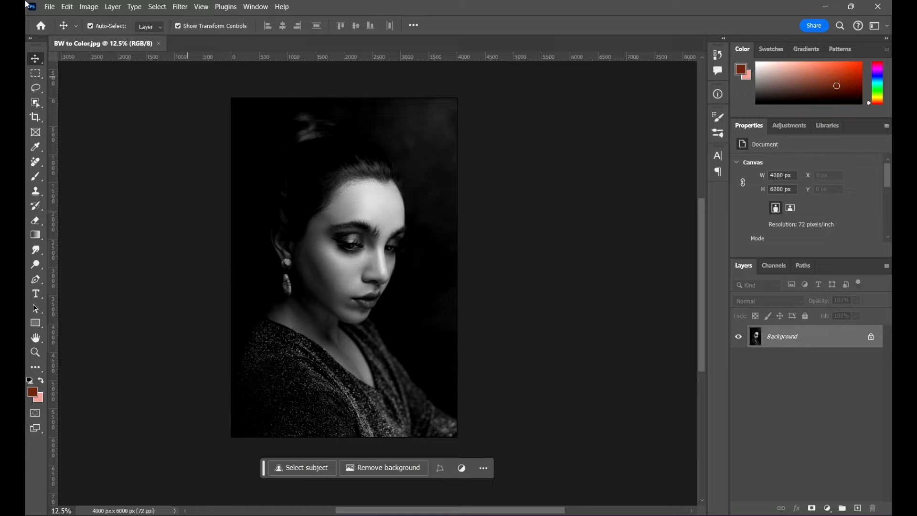
# - Open the Reference Image photo from the same folder as a second document
pyautogui.click(49, 6)
pyautogui.click(57, 29)
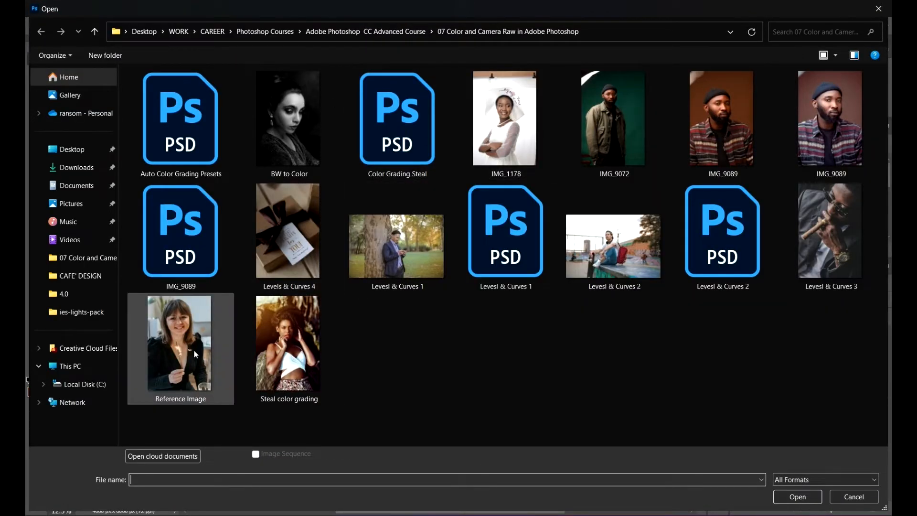
pyautogui.click(194, 350)
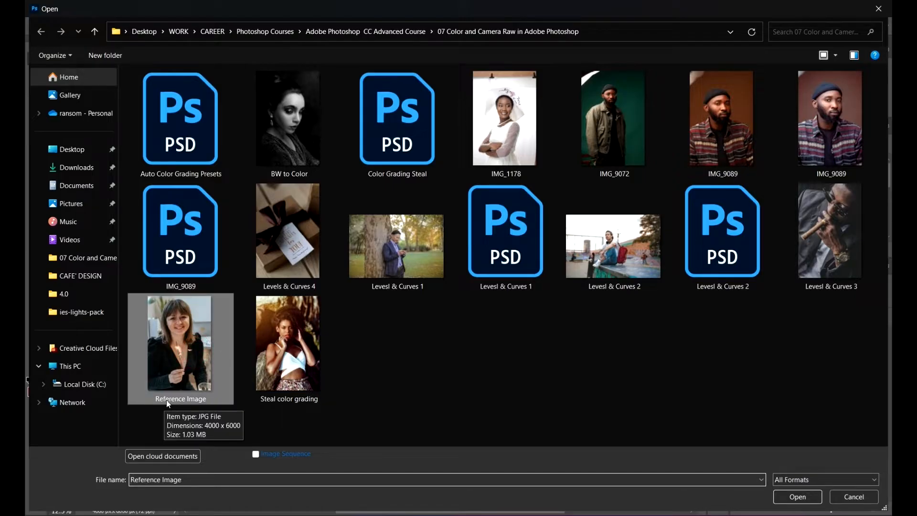
pyautogui.click(793, 495)
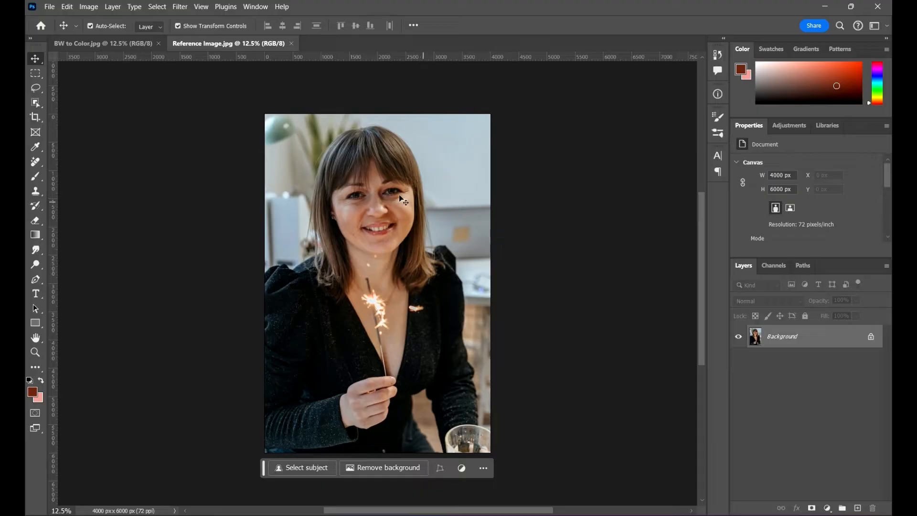
# - Compare the face in the color reference photo with the black-and-white portrait, examining the skin tones
pyautogui.scroll(8, 383, 160)
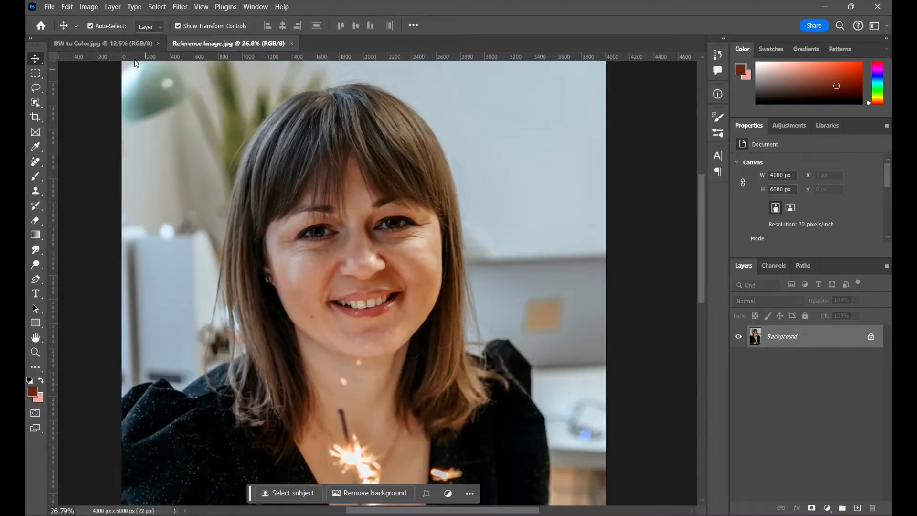
pyautogui.click(123, 43)
pyautogui.scroll(6, 401, 205)
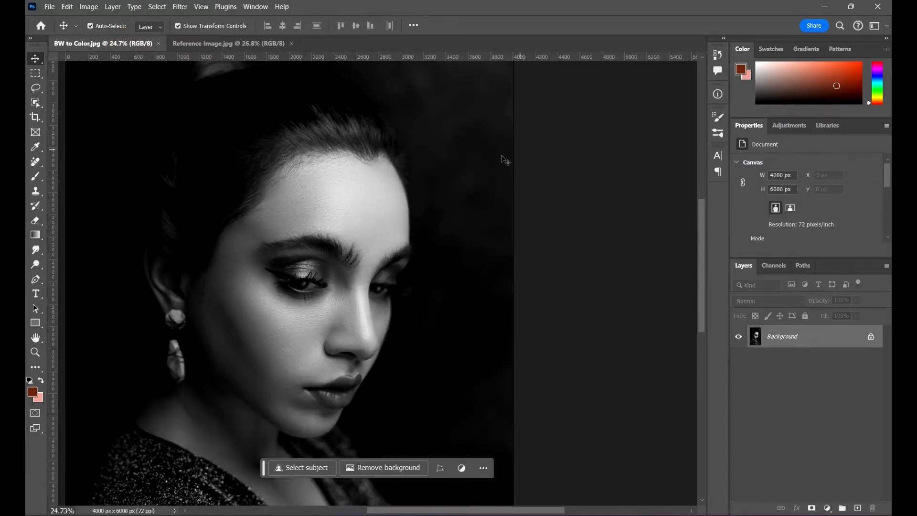
pyautogui.scroll(-3, 434, 191)
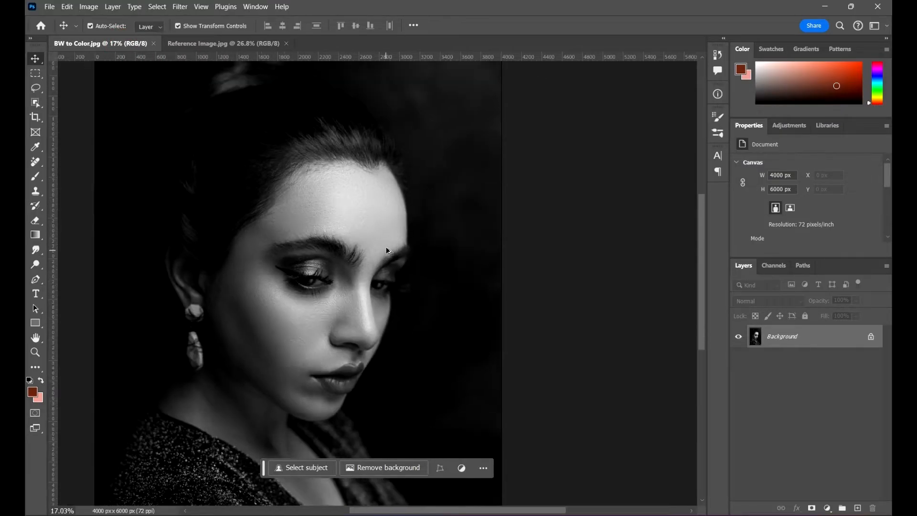
pyautogui.click(210, 45)
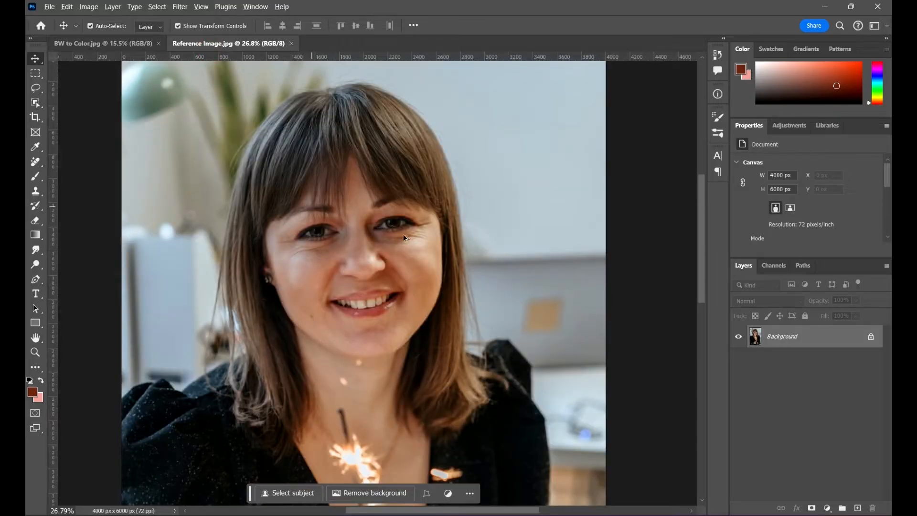
pyautogui.scroll(3, 368, 243)
pyautogui.scroll(-3, 409, 258)
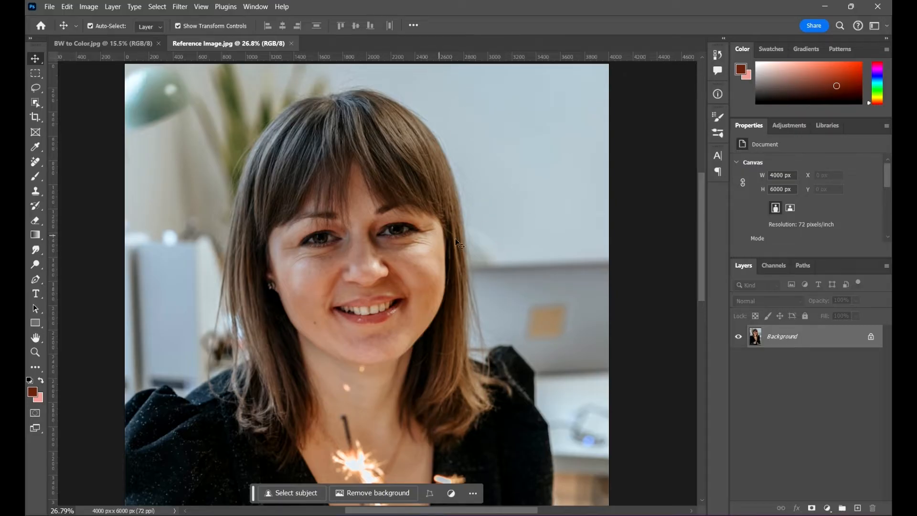
pyautogui.scroll(-5, 418, 235)
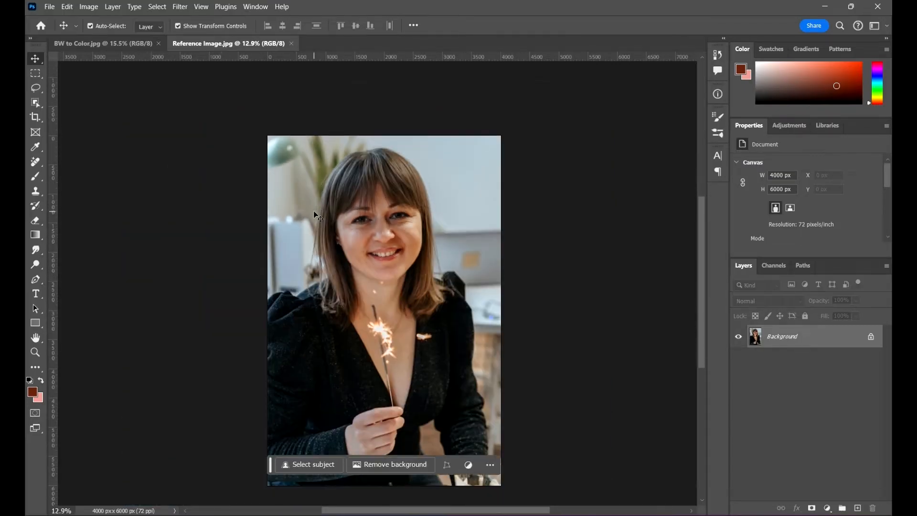
pyautogui.scroll(-2, 414, 244)
pyautogui.scroll(4, 353, 195)
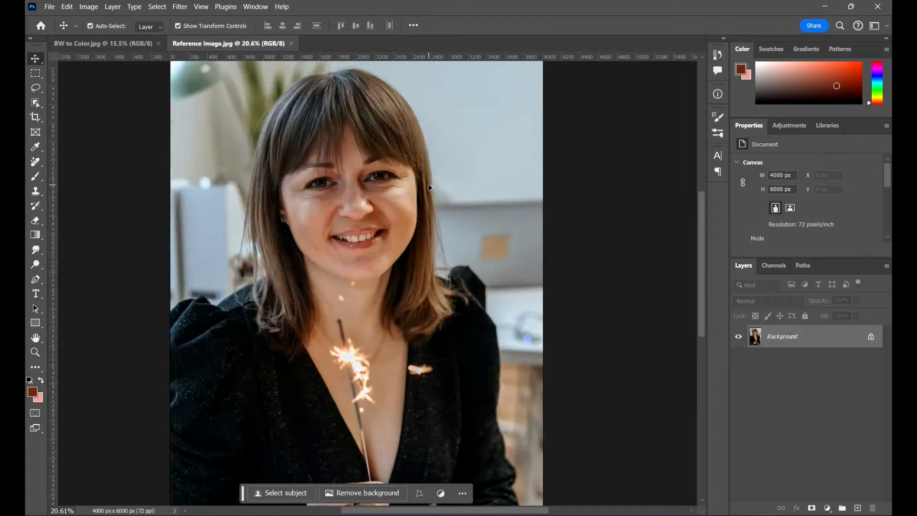
pyautogui.scroll(-2, 308, 220)
pyautogui.scroll(-2, 306, 220)
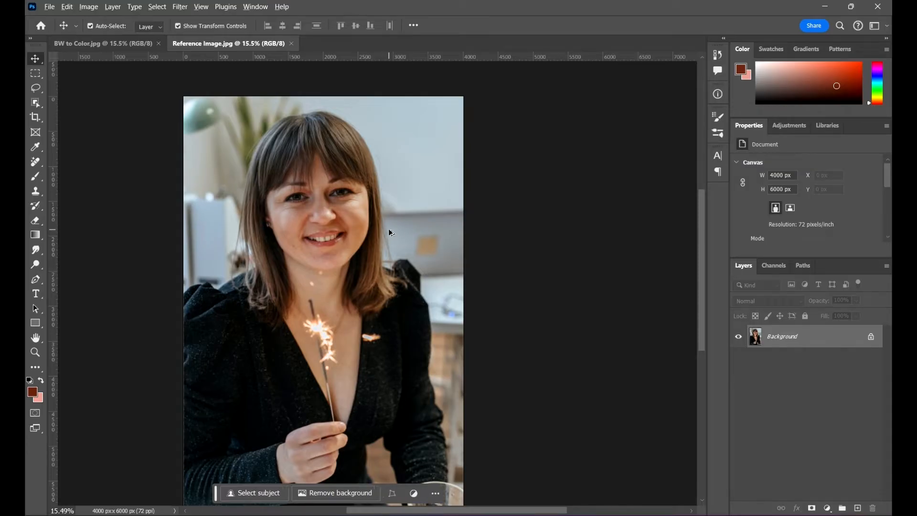
pyautogui.scroll(-2, 382, 229)
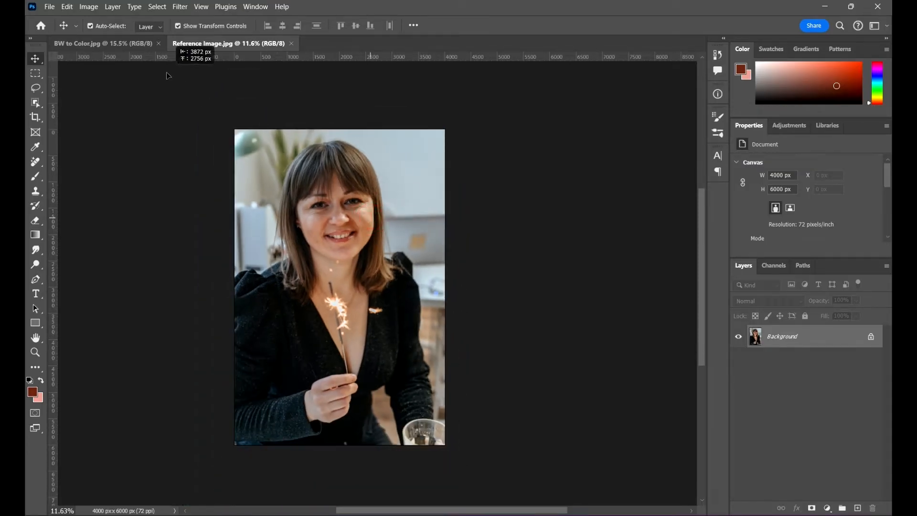
# - Copy the reference photo into the BW to Color document as a new layer and scale it to about 70.5%
pyautogui.click(126, 46)
pyautogui.hotkey('ctrl', 'v')
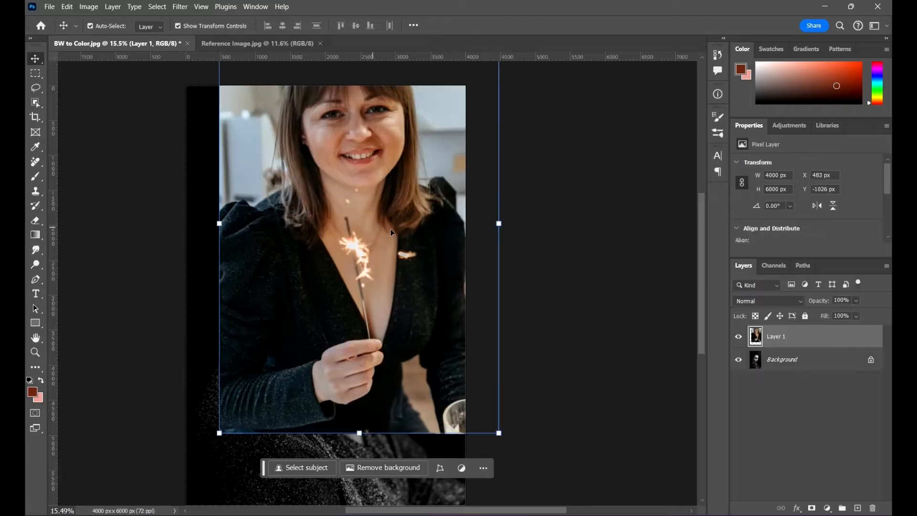
pyautogui.moveTo(391, 229); pyautogui.dragTo(392, 292)
pyautogui.moveTo(520, 84); pyautogui.dragTo(408, 185)
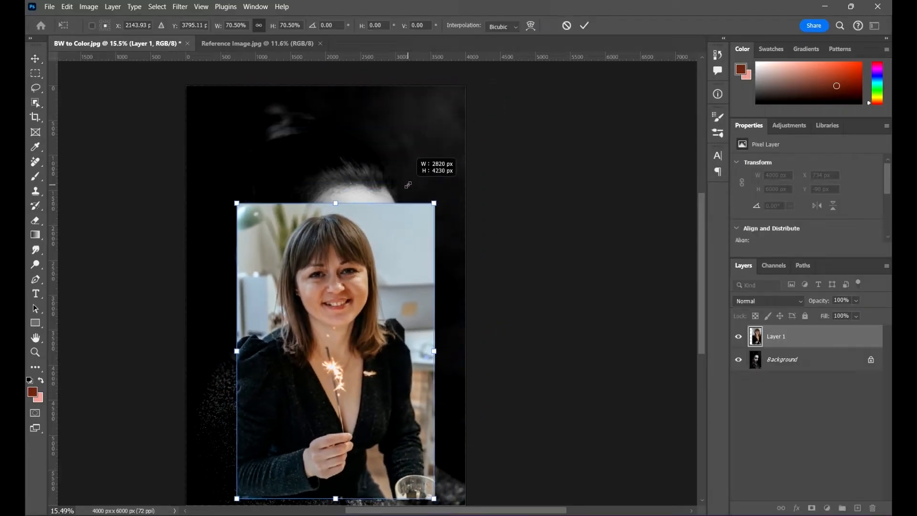
pyautogui.click(583, 27)
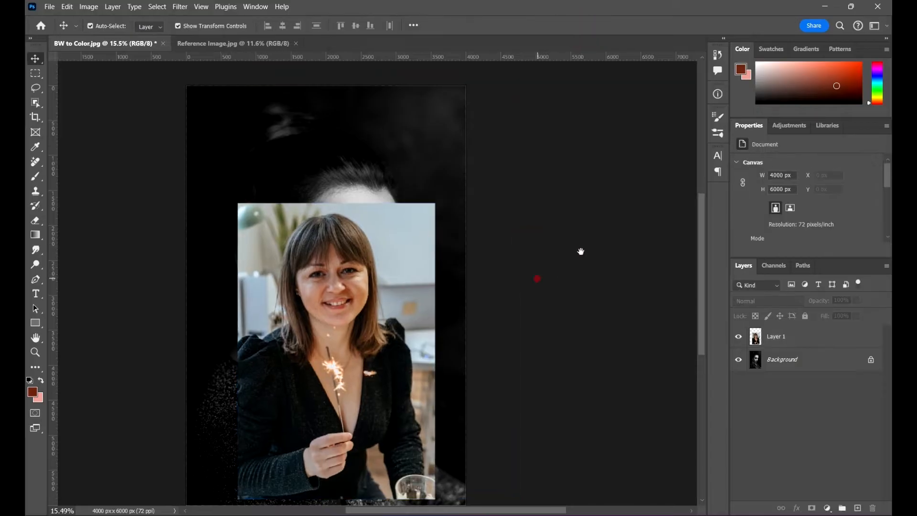
# - Move the reference photo layer over the portrait to about X 127 px, Y 1310 px
pyautogui.moveTo(536, 274); pyautogui.dragTo(573, 233)
pyautogui.moveTo(418, 263); pyautogui.dragTo(388, 230)
pyautogui.scroll(6, 342, 207)
pyautogui.scroll(-4, 354, 202)
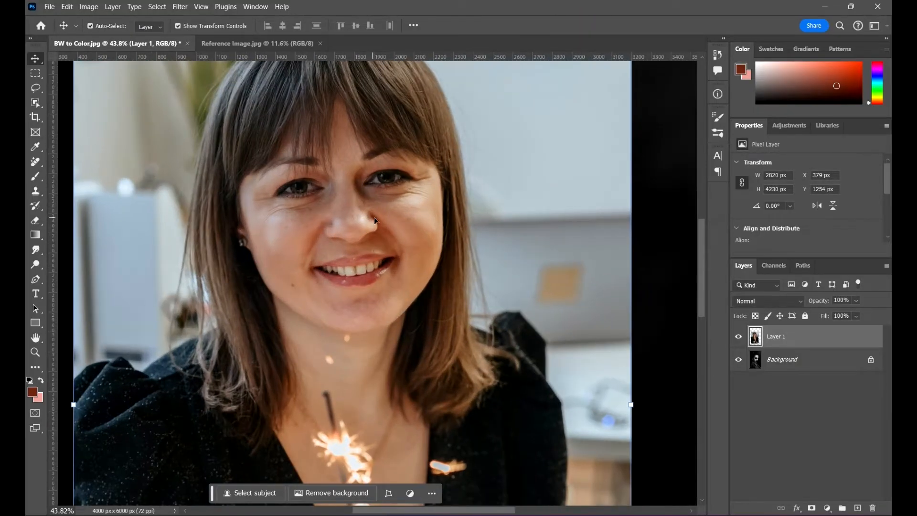
pyautogui.scroll(-1, 339, 203)
pyautogui.moveTo(348, 208); pyautogui.dragTo(331, 212)
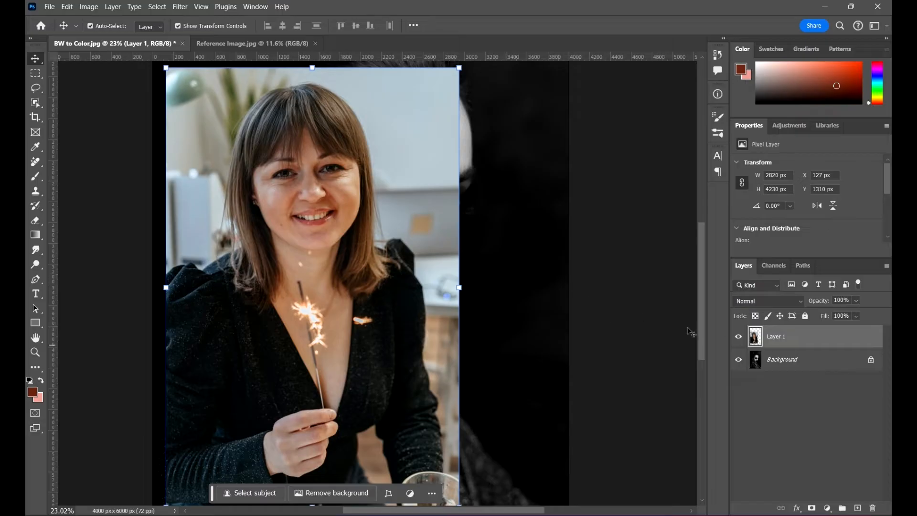
# - Examine the skin tones on the reference woman's face up close
pyautogui.scroll(6, 377, 184)
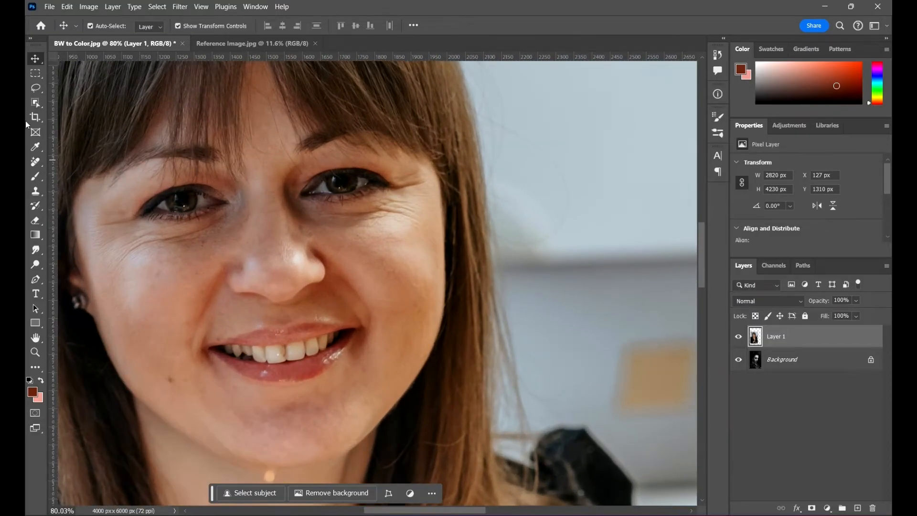
pyautogui.click(35, 191)
pyautogui.scroll(-3, 441, 207)
pyautogui.scroll(3, 365, 249)
pyautogui.scroll(3, 454, 243)
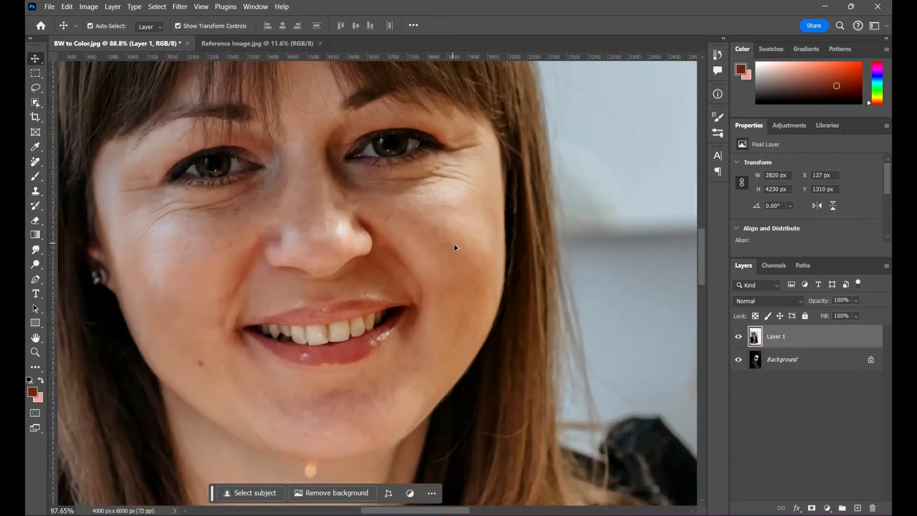
pyautogui.moveTo(349, 253); pyautogui.dragTo(374, 281)
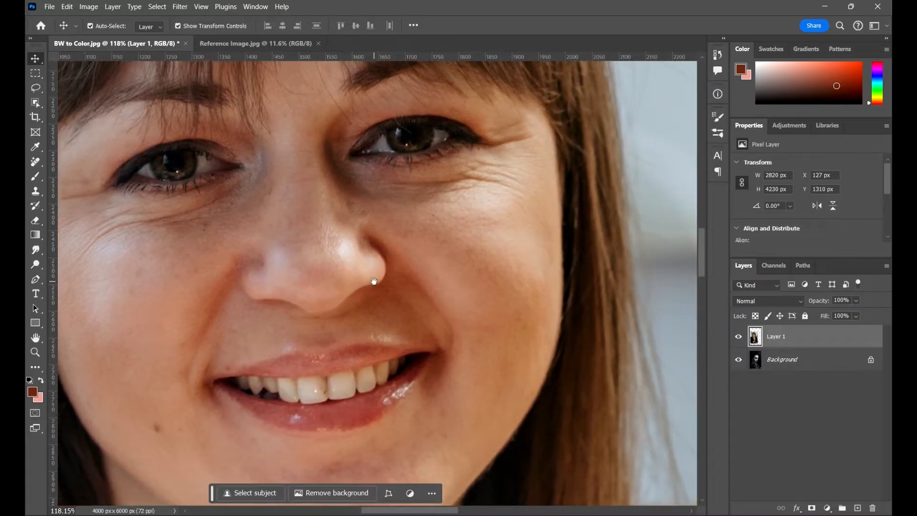
pyautogui.scroll(2, 118, 102)
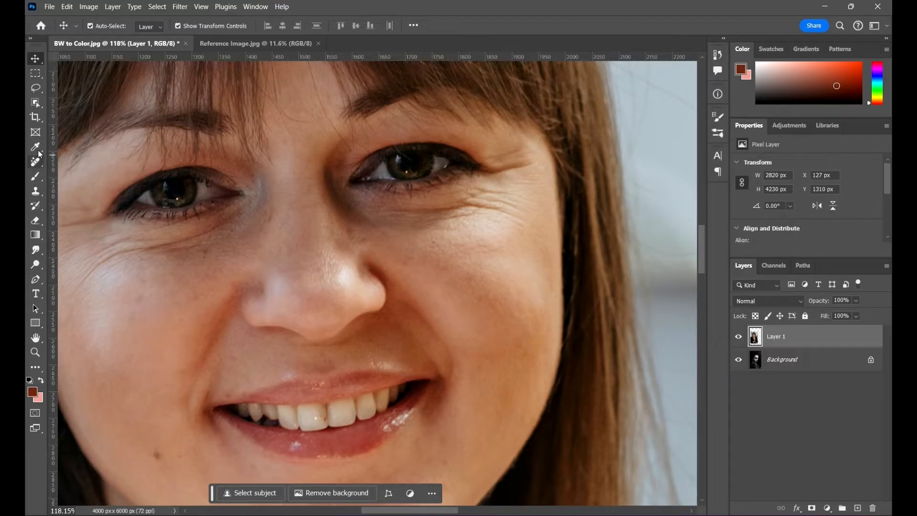
# - Make an elliptical selection about 76 × 71 px around the bright cheek highlight just below the reference woman's eye beside the earring
pyautogui.click(35, 73)
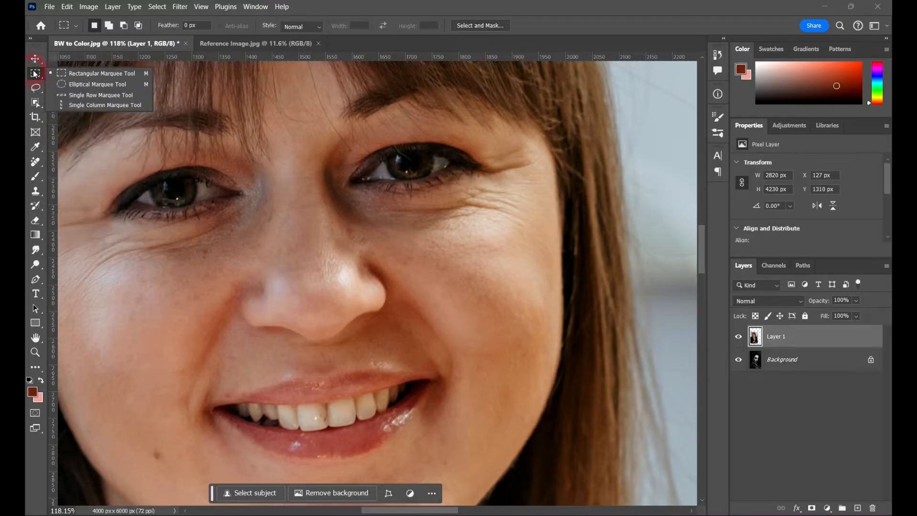
pyautogui.click(67, 82)
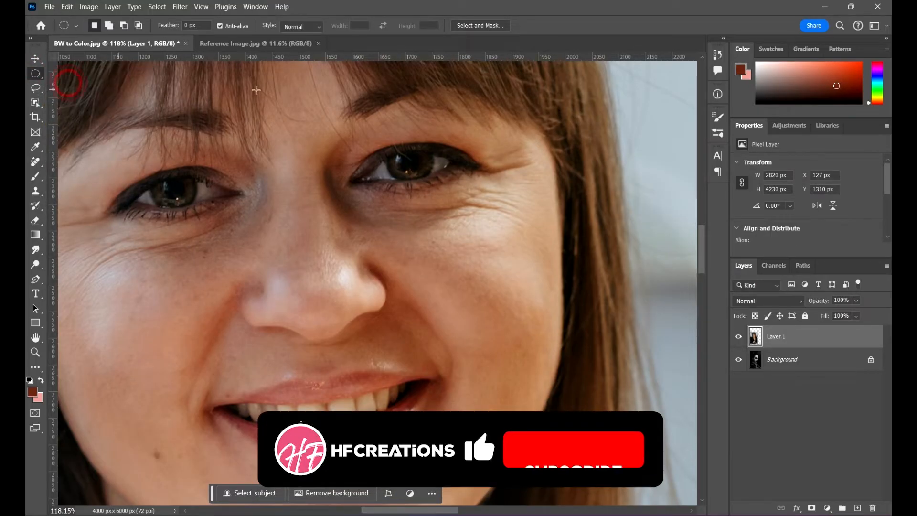
pyautogui.scroll(-3, 464, 125)
pyautogui.scroll(2, 440, 187)
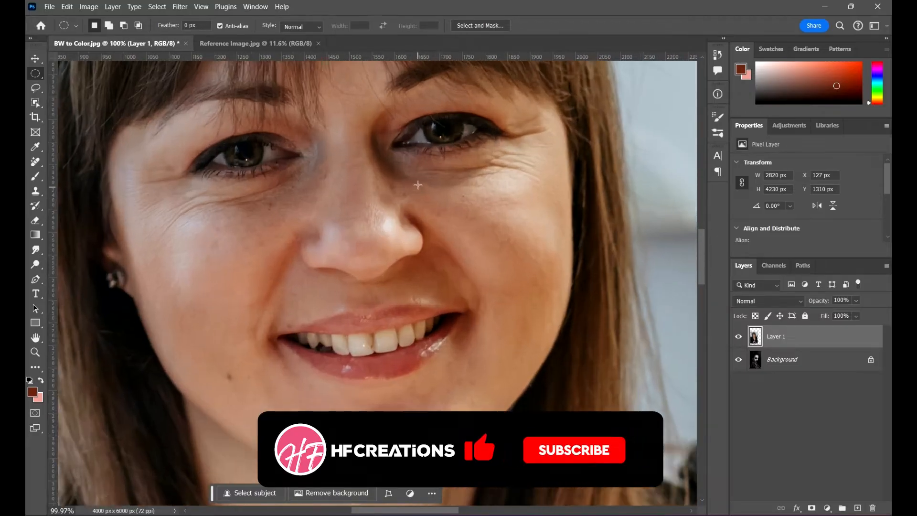
pyautogui.scroll(-3, 420, 179)
pyautogui.scroll(5, 299, 194)
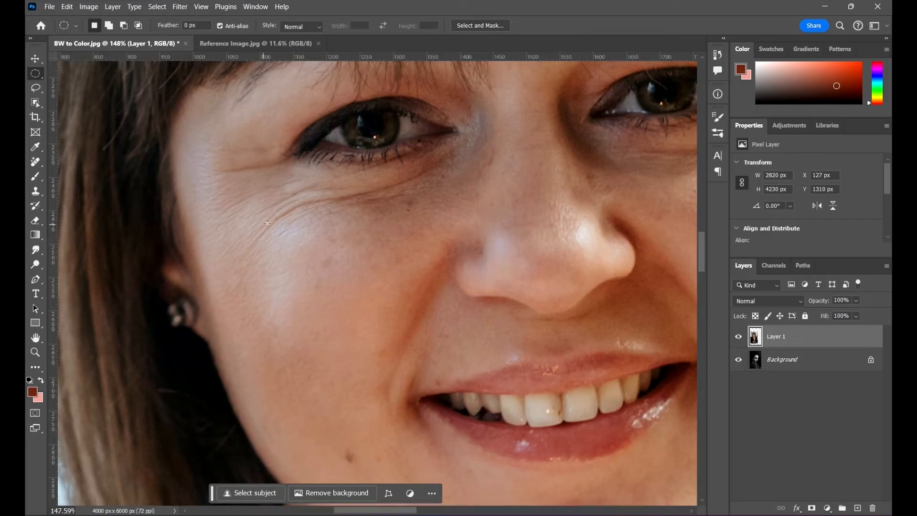
pyautogui.scroll(5, 271, 225)
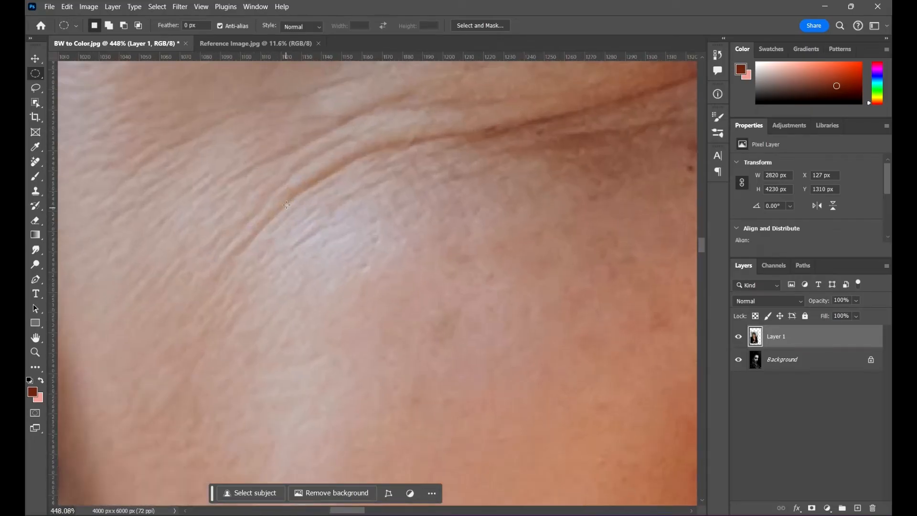
pyautogui.moveTo(282, 203); pyautogui.dragTo(431, 345)
pyautogui.moveTo(403, 288); pyautogui.dragTo(401, 263)
pyautogui.scroll(-6, 363, 214)
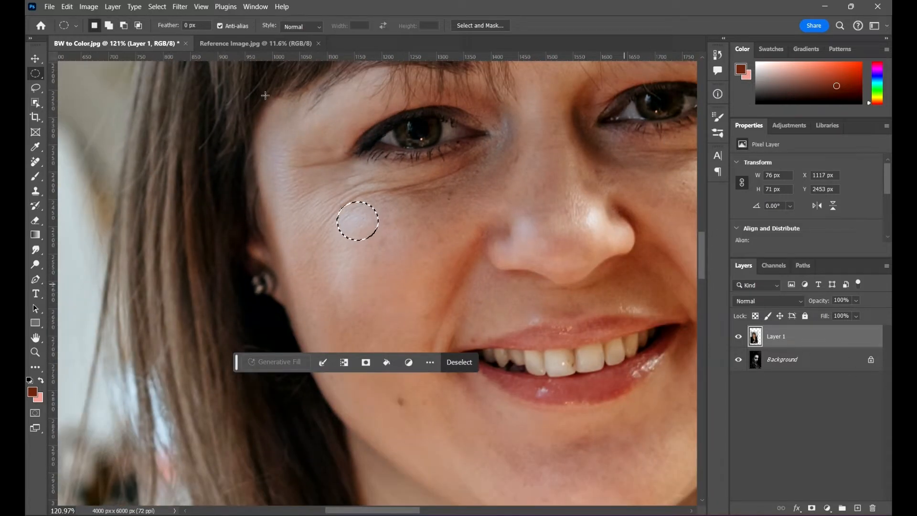
# - Apply the Average blur filter to the selected cheek highlight on the reference photo layer
pyautogui.click(180, 7)
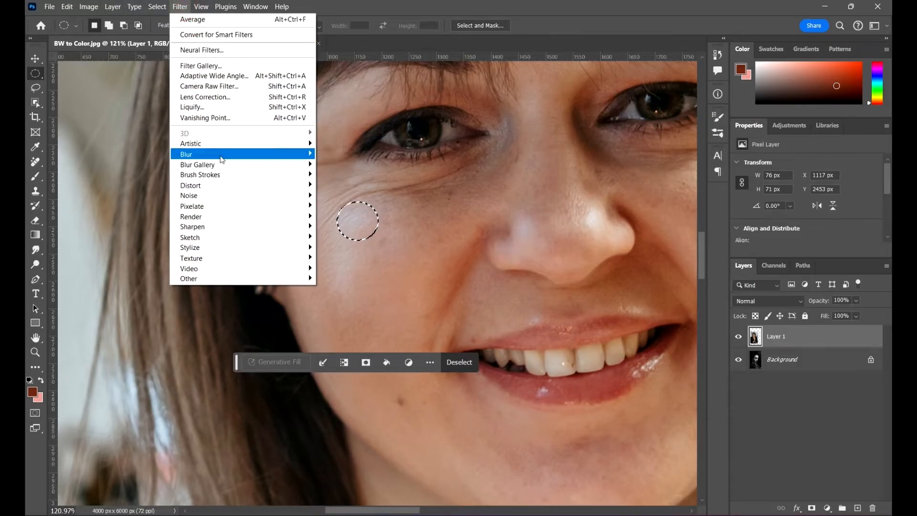
pyautogui.moveTo(222, 159)
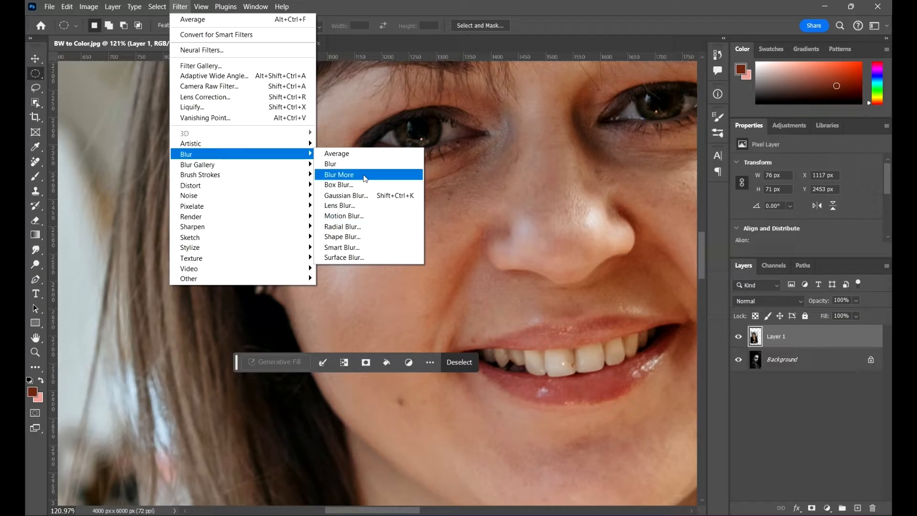
pyautogui.click(363, 154)
pyautogui.scroll(3, 340, 209)
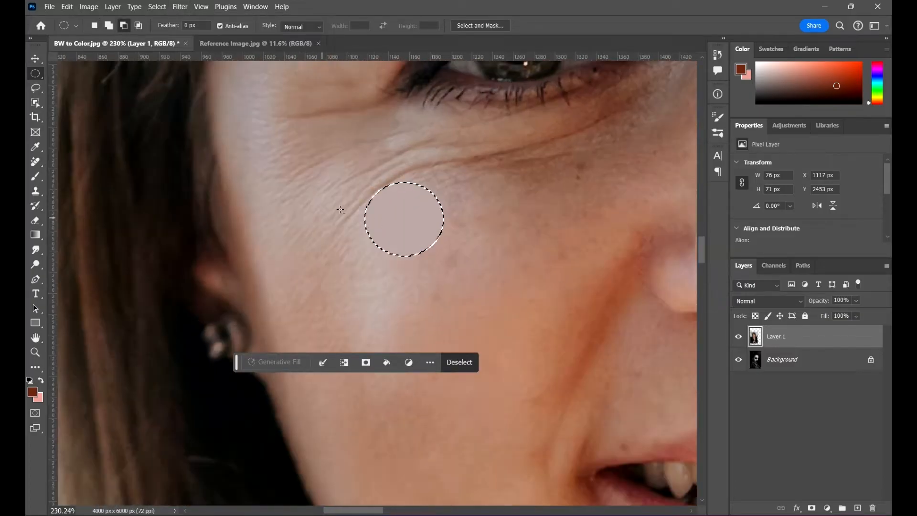
# - Make an elliptical selection about 102 × 98 px around the midtone skin on the reference woman's cheek opposite the averaged highlight
pyautogui.scroll(3, 339, 209)
pyautogui.scroll(-3, 348, 202)
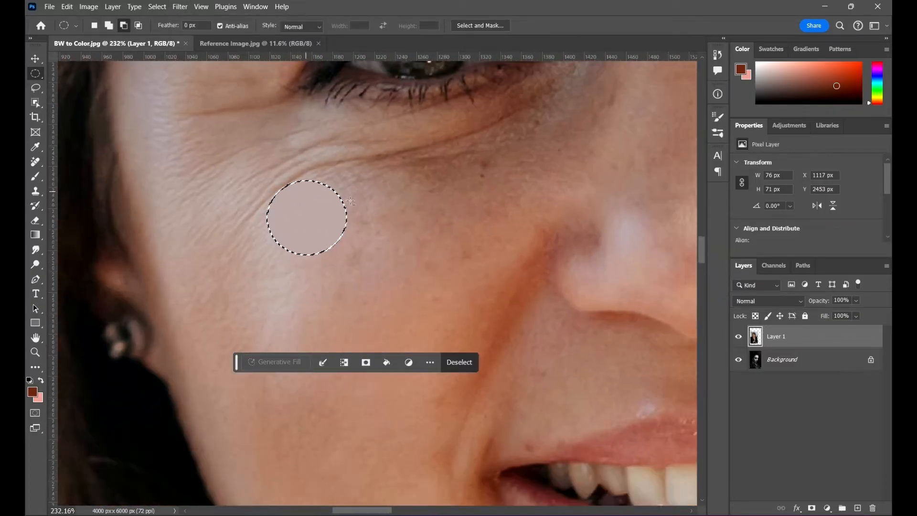
pyautogui.scroll(3, 350, 201)
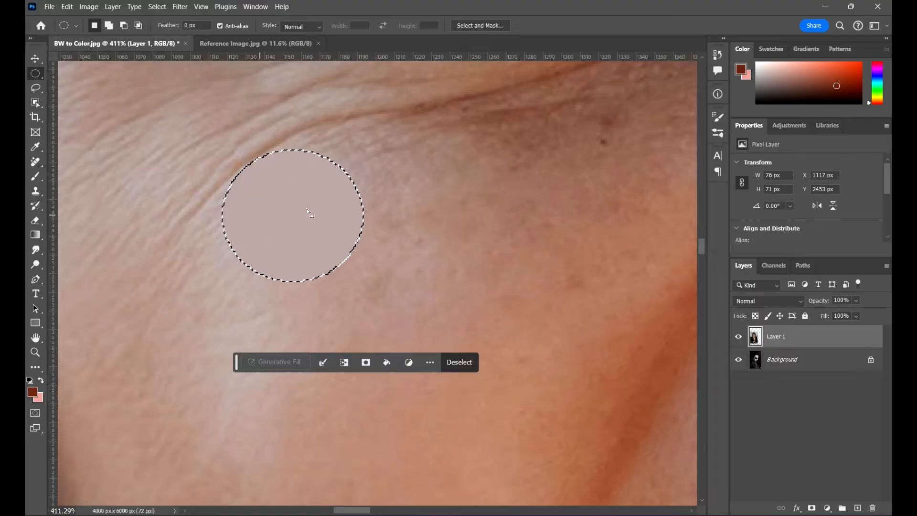
pyautogui.scroll(-6, 308, 210)
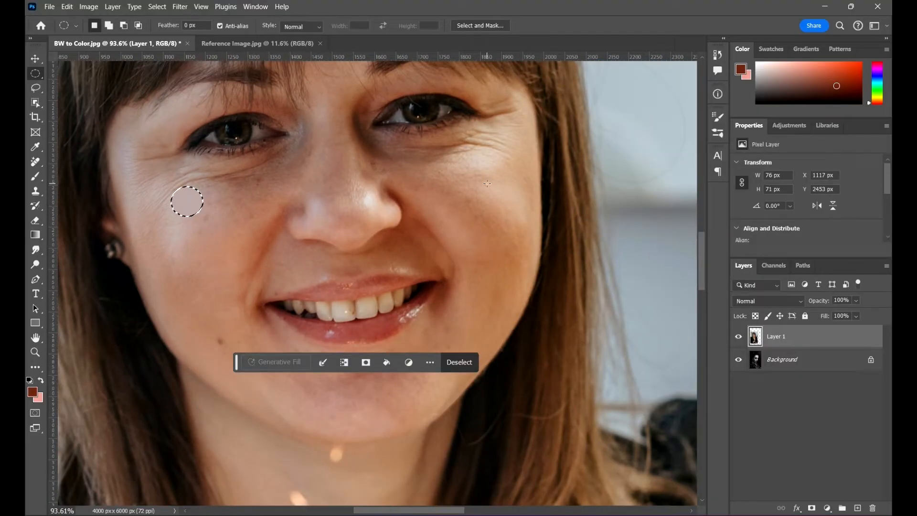
pyautogui.press('alt')
pyautogui.scroll(-2, 472, 211)
pyautogui.scroll(4, 483, 203)
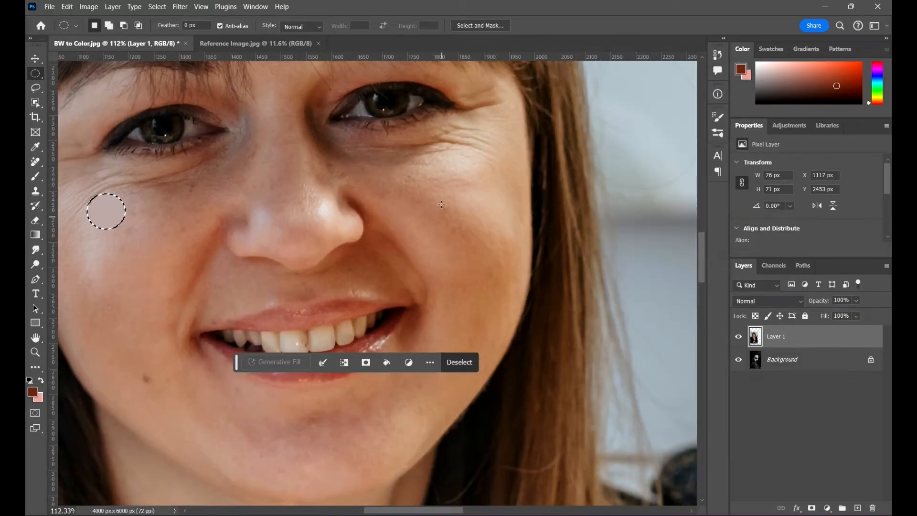
pyautogui.scroll(4, 441, 204)
pyautogui.moveTo(353, 168); pyautogui.dragTo(468, 279)
pyautogui.scroll(-2, 456, 235)
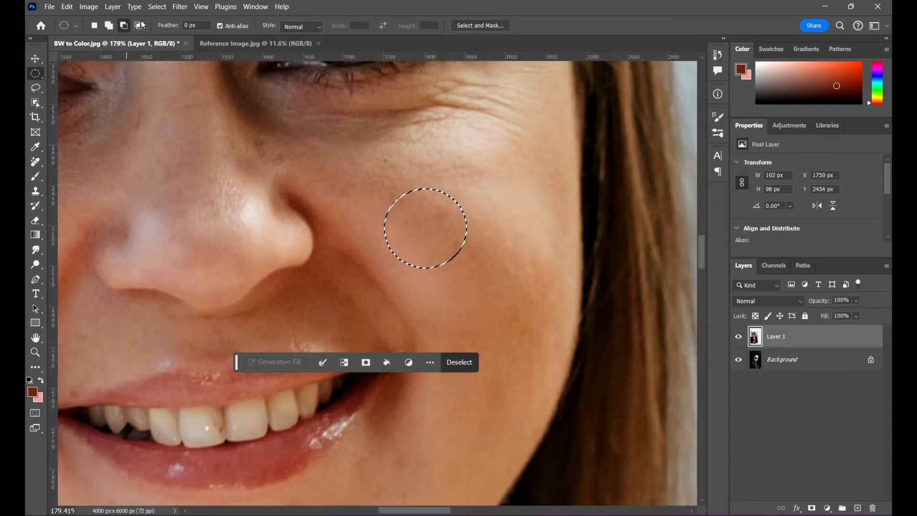
# - Apply the Average blur filter to the selected midtone cheek area on the reference photo layer
pyautogui.click(180, 7)
pyautogui.click(195, 16)
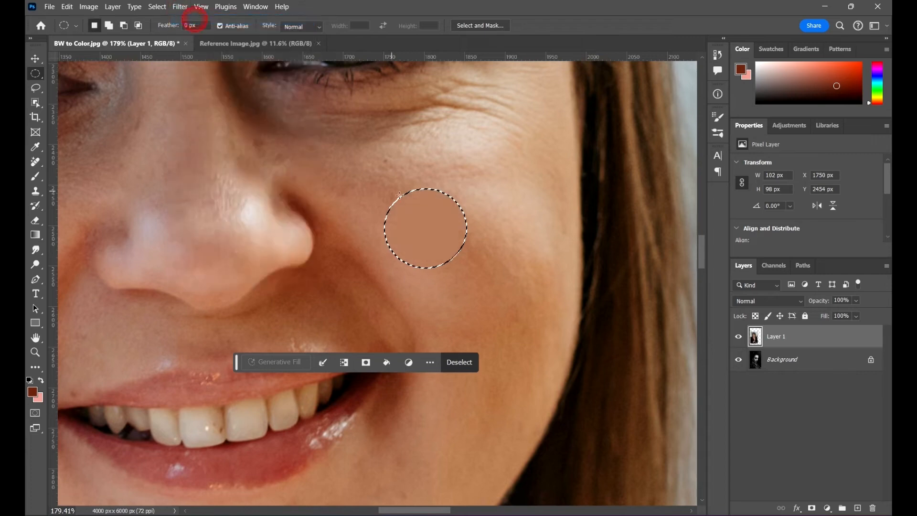
pyautogui.scroll(-5, 444, 230)
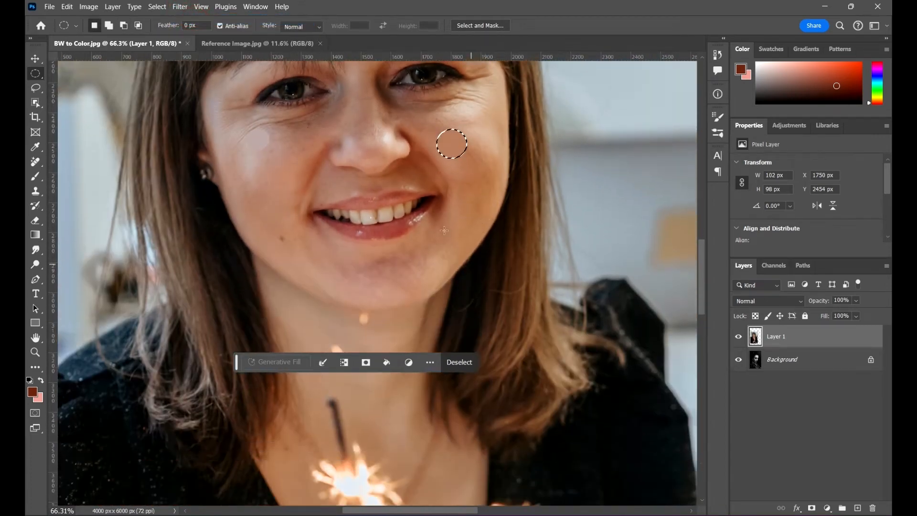
# - Make a circular selection about 36 × 36 px over the dark shadow where the nostril meets the cheek, on the midtone sample's side
pyautogui.scroll(3, 429, 135)
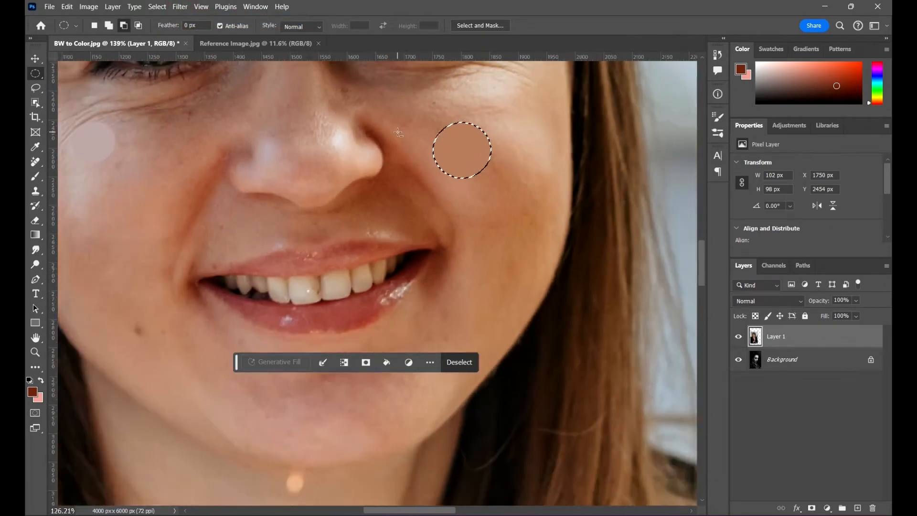
pyautogui.scroll(-4, 425, 137)
pyautogui.scroll(5, 444, 136)
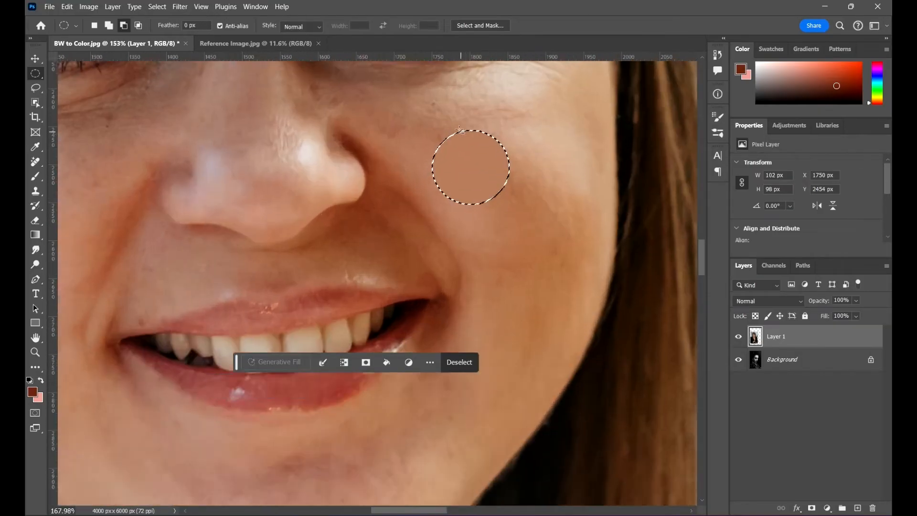
pyautogui.scroll(3, 411, 119)
pyautogui.scroll(1, 315, 224)
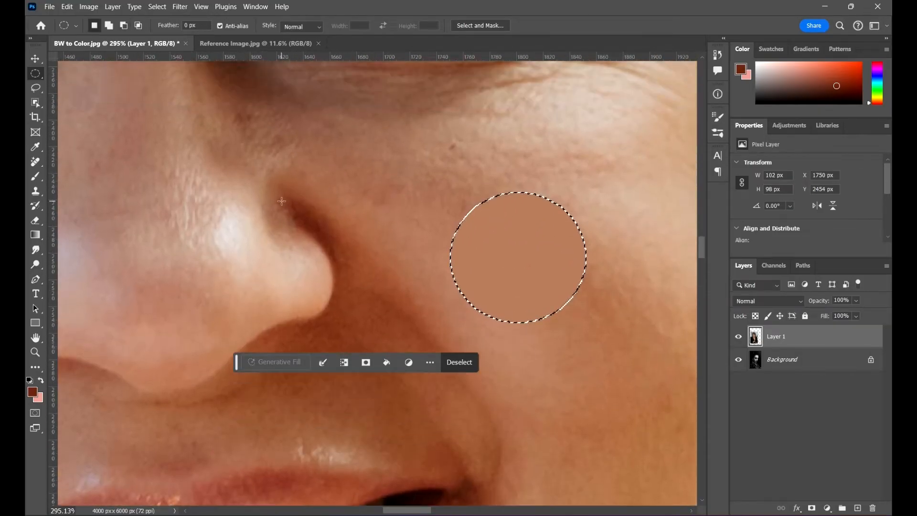
pyautogui.scroll(-9, 282, 201)
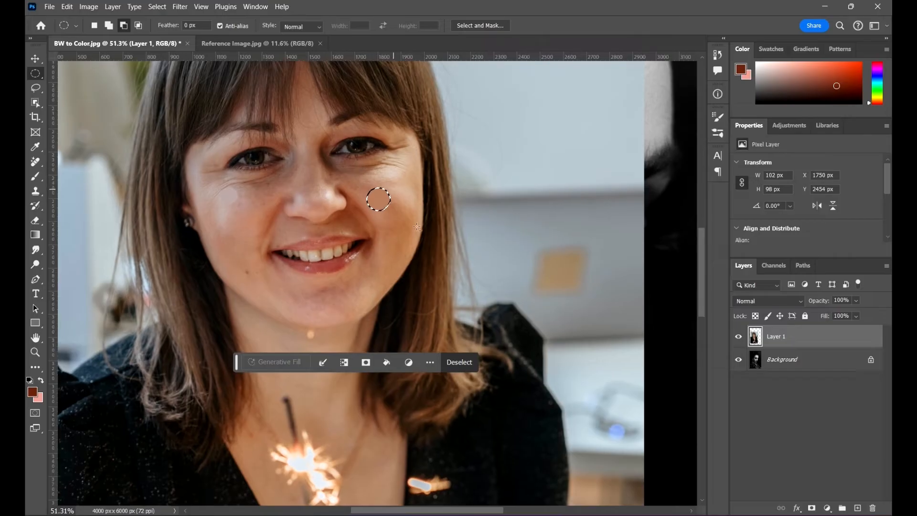
pyautogui.scroll(-1, 417, 227)
pyautogui.scroll(10, 338, 166)
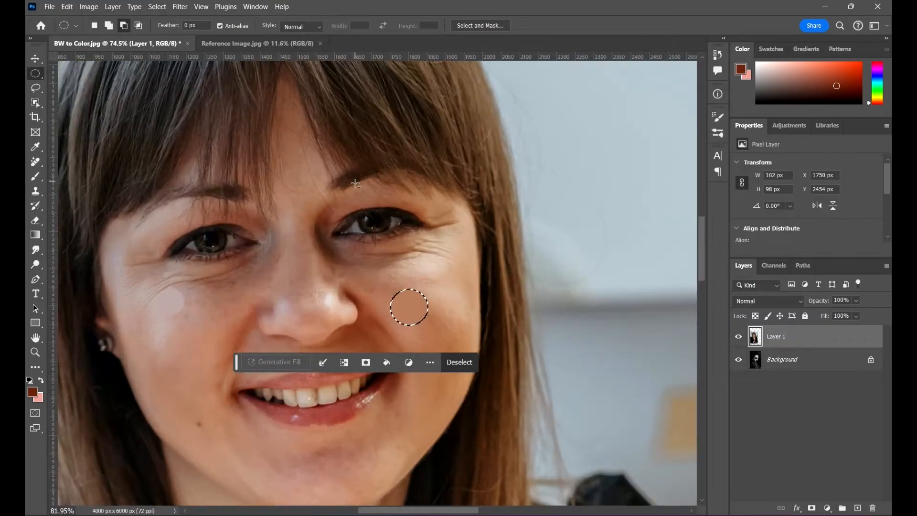
pyautogui.scroll(-2, 257, 253)
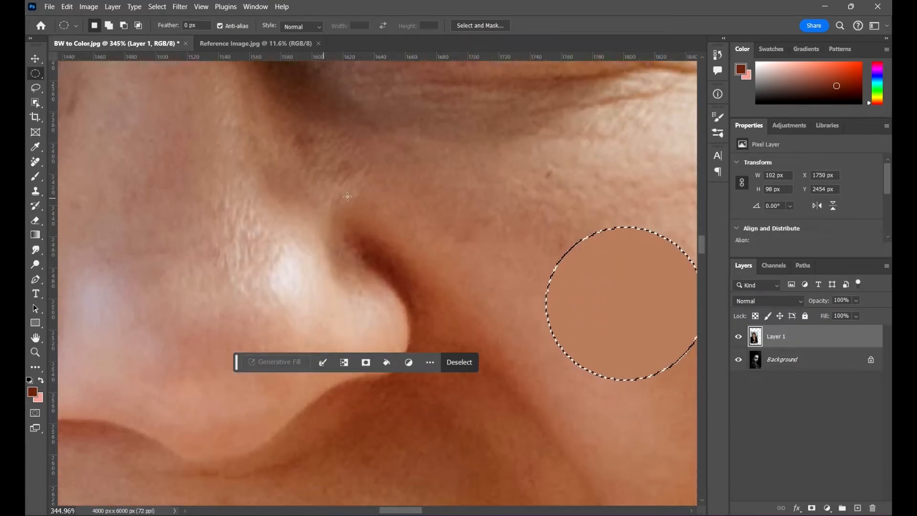
pyautogui.scroll(2, 365, 207)
pyautogui.moveTo(342, 189); pyautogui.dragTo(429, 278)
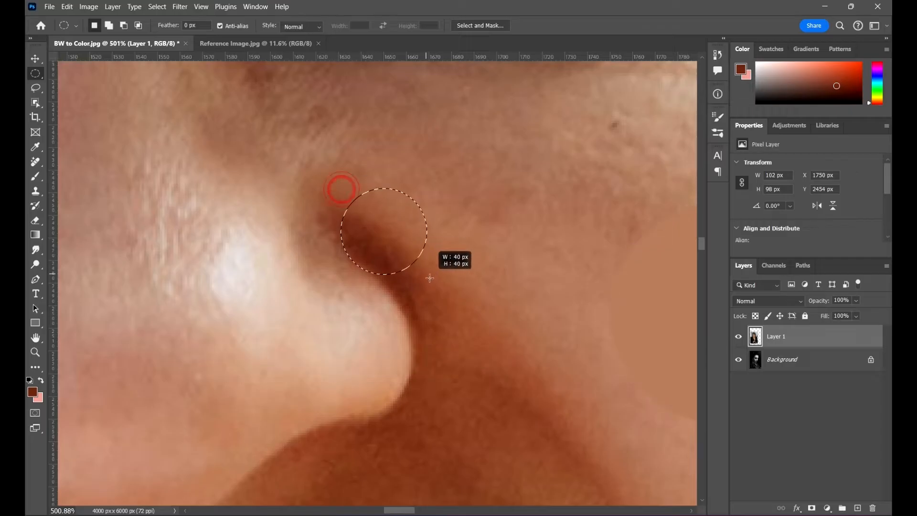
pyautogui.moveTo(424, 269)
pyautogui.mouseDown()
pyautogui.moveTo(411, 268)
pyautogui.moveTo(419, 268)
pyautogui.mouseUp()
pyautogui.moveTo(393, 238)
pyautogui.mouseDown()
pyautogui.moveTo(430, 270)
pyautogui.moveTo(383, 242)
pyautogui.mouseUp()
# - Apply the Average blur filter to the selected nostril shadow and clear the selection
pyautogui.click(178, 7)
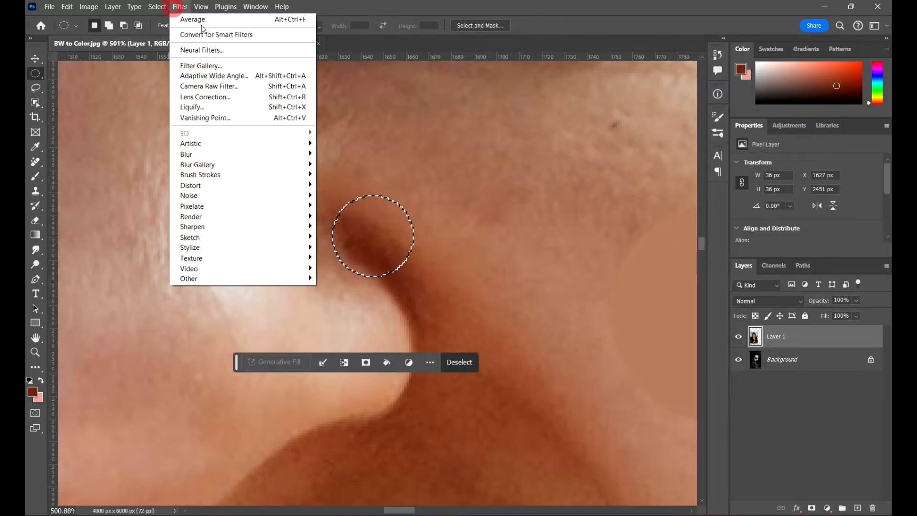
pyautogui.click(200, 14)
pyautogui.scroll(-6, 384, 195)
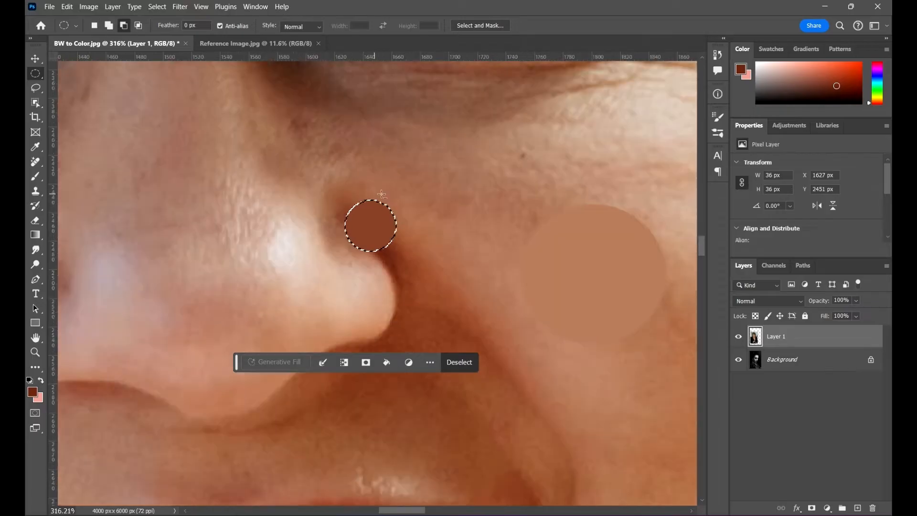
pyautogui.scroll(1, 475, 209)
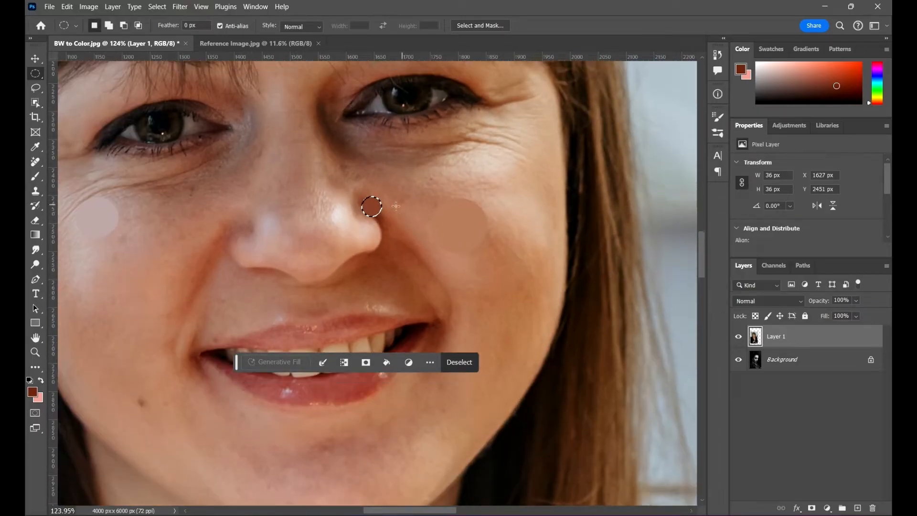
pyautogui.rightClick(372, 197)
pyautogui.click(396, 201)
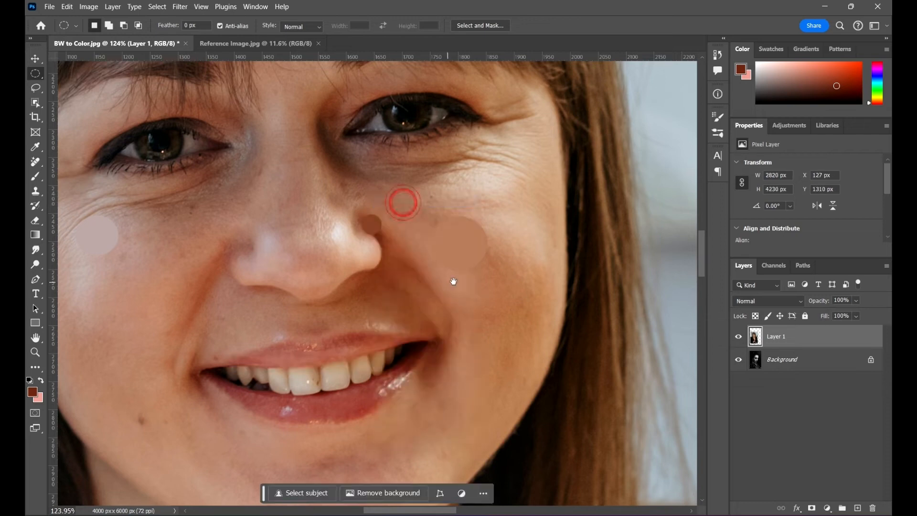
# - Add a new empty layer above the reference photo layer
pyautogui.moveTo(452, 280); pyautogui.dragTo(540, 249)
pyautogui.scroll(-4, 204, 173)
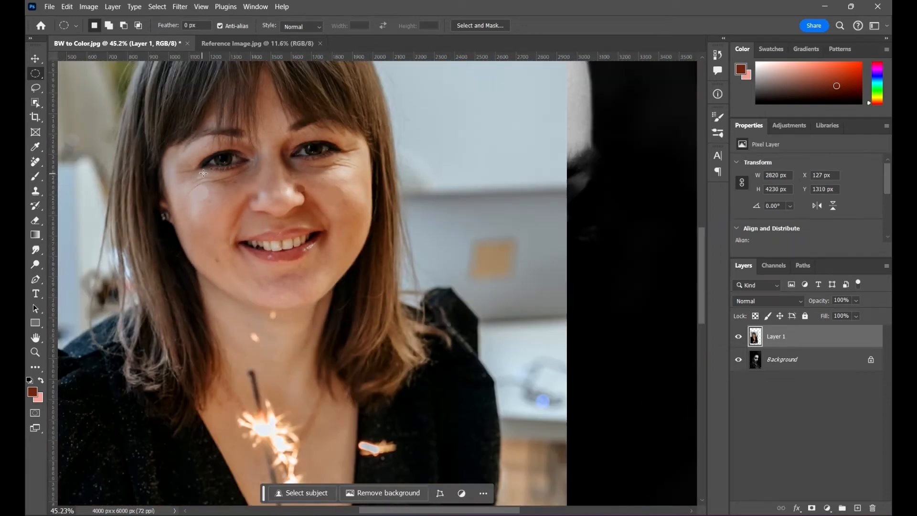
pyautogui.scroll(1, 426, 203)
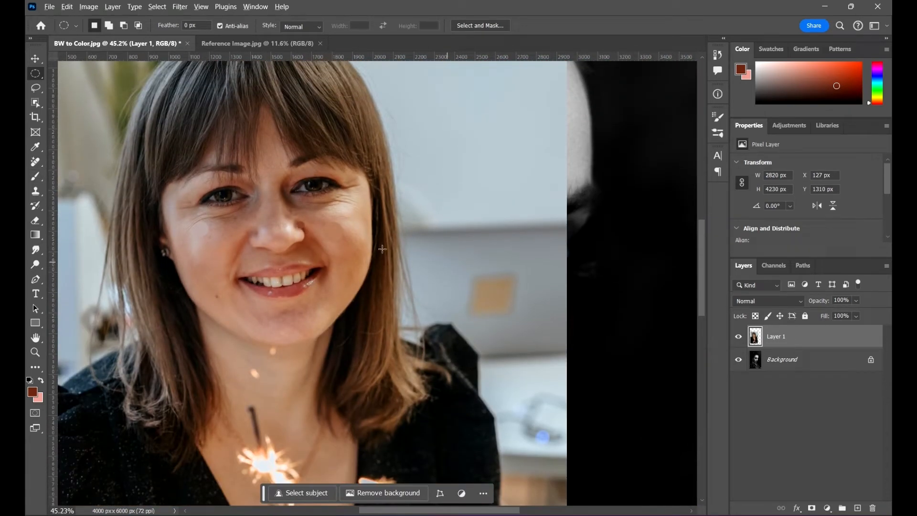
pyautogui.scroll(-3, 382, 249)
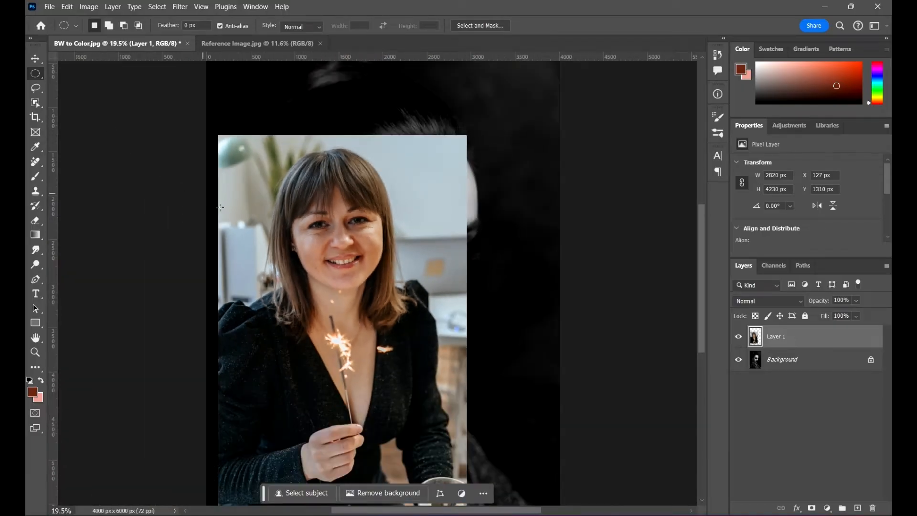
pyautogui.click(857, 507)
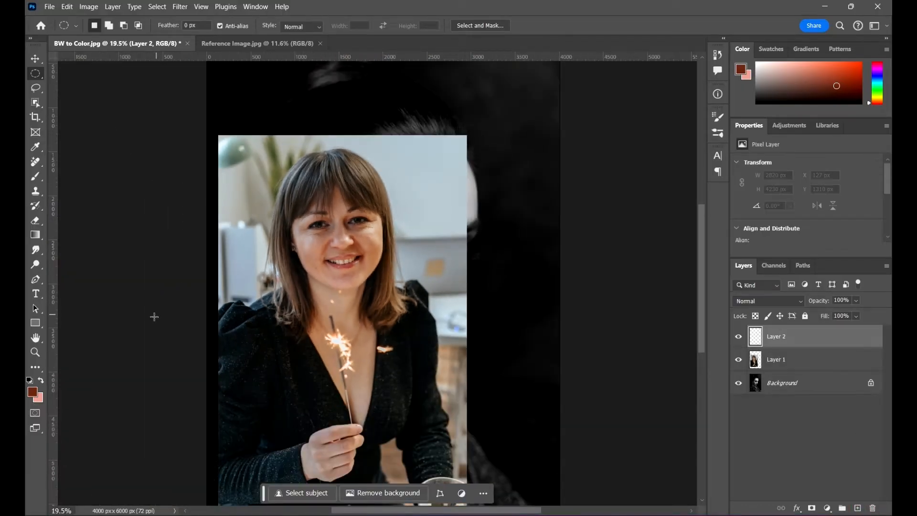
# - Set up the Brush tool with 100% hardness and a size of about 401 px
pyautogui.click(35, 176)
pyautogui.rightClick(453, 155)
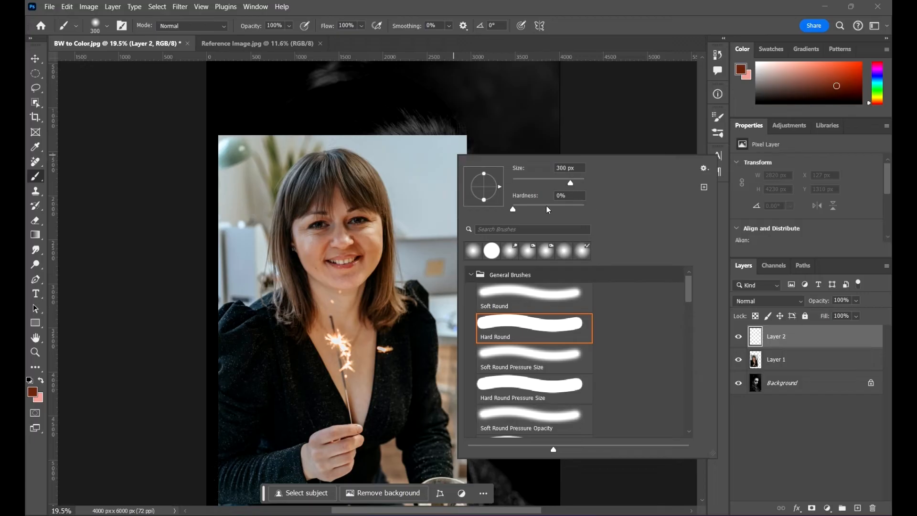
pyautogui.moveTo(539, 207); pyautogui.dragTo(716, 208)
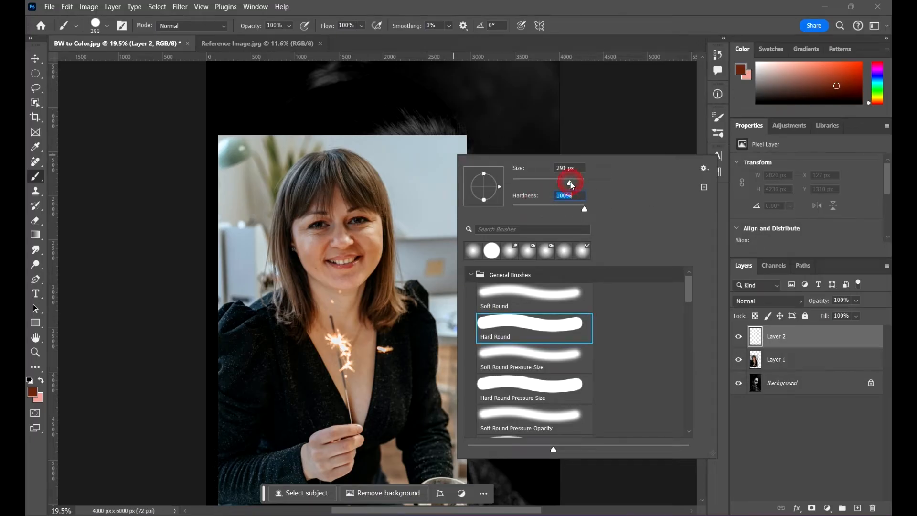
pyautogui.moveTo(571, 185); pyautogui.dragTo(573, 183)
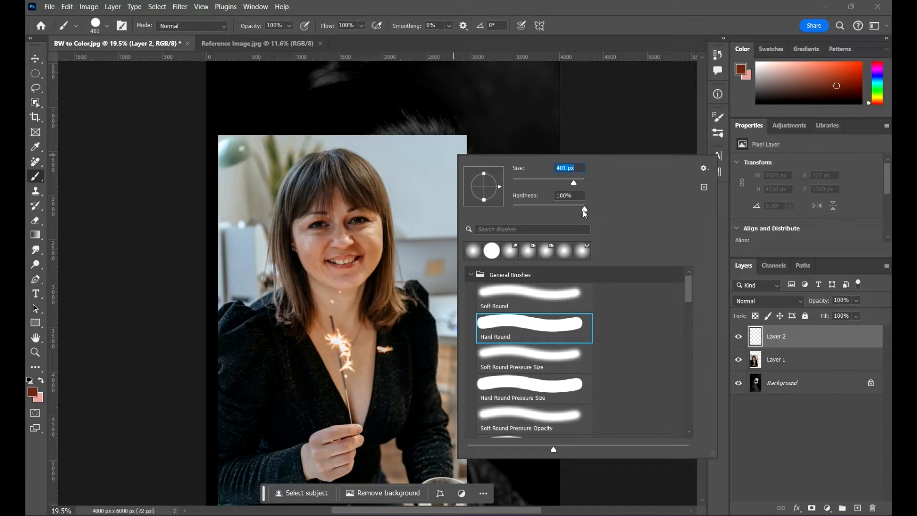
pyautogui.click(597, 2)
# - Set the Eyedropper sample size to Point Sample and pick the averaged pinkish highlight on the cheek as foreground color
pyautogui.scroll(5, 342, 273)
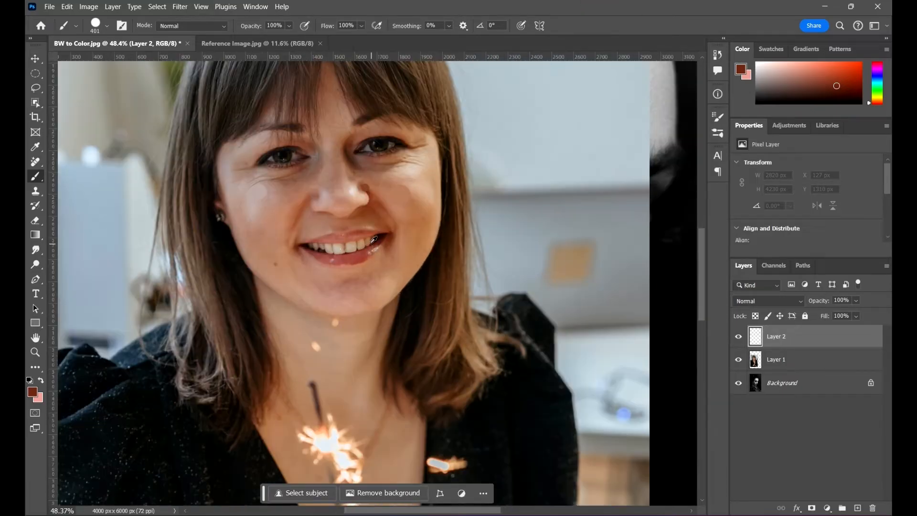
pyautogui.press('i')
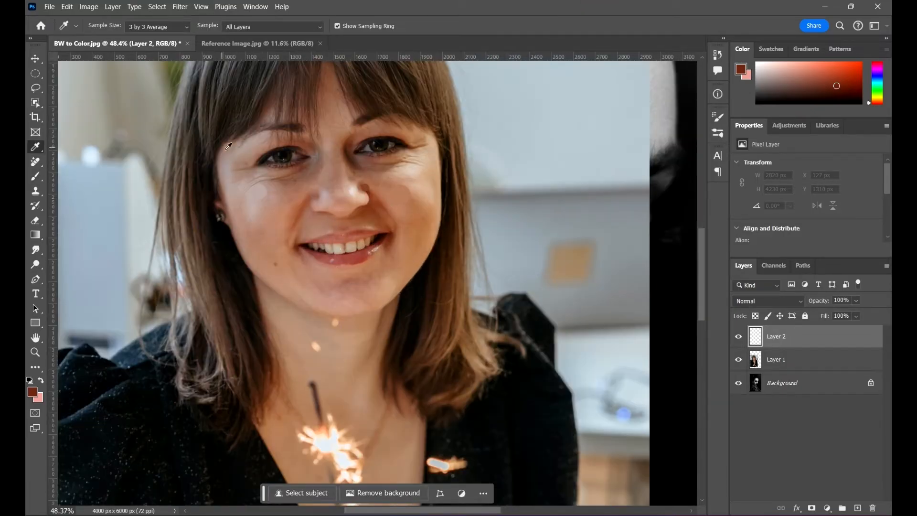
pyautogui.click(173, 25)
pyautogui.click(154, 38)
pyautogui.click(256, 194)
pyautogui.scroll(9, 255, 194)
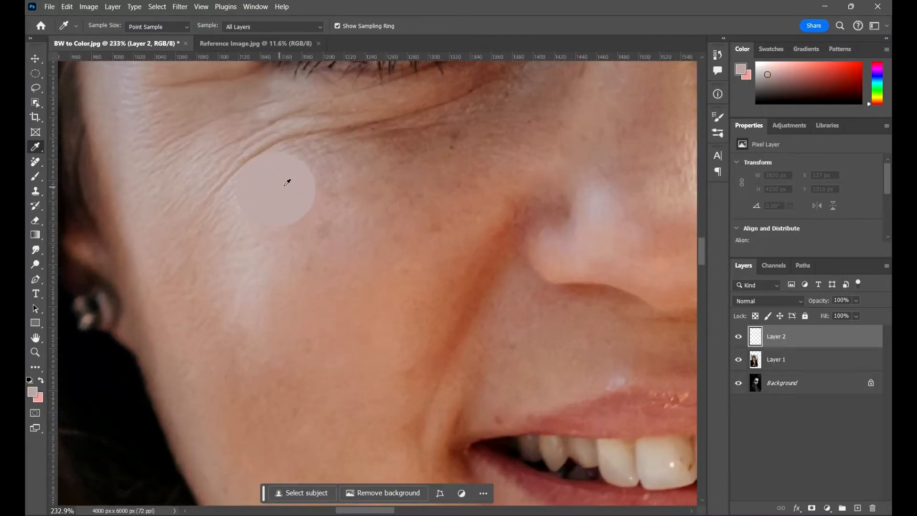
pyautogui.click(285, 186)
# - Paint one round highlight swatch about 401 px wide on the portrait's dark background, above and beside the reference photo
pyautogui.scroll(-14, 276, 199)
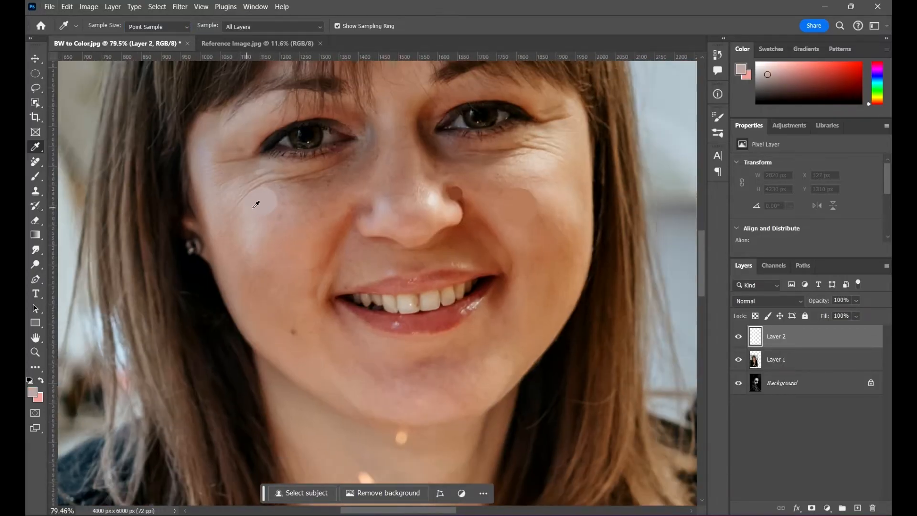
pyautogui.scroll(2, 413, 195)
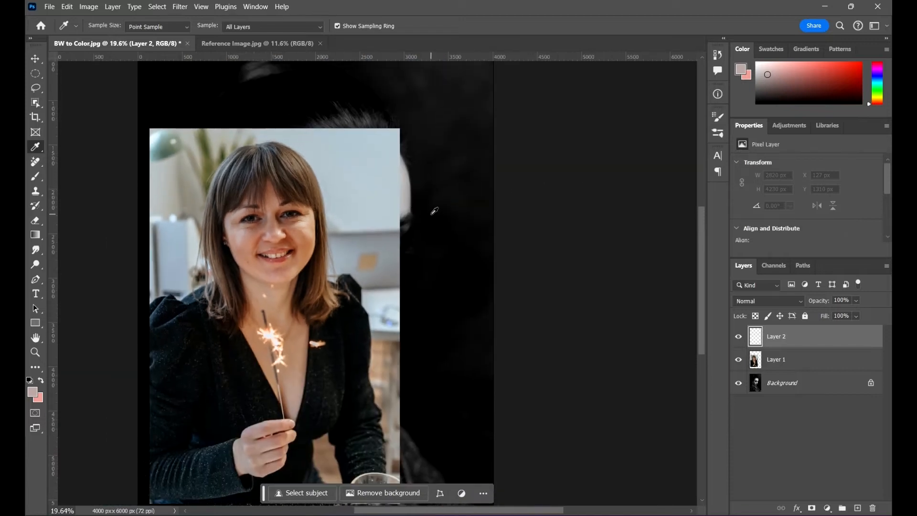
pyautogui.press('b')
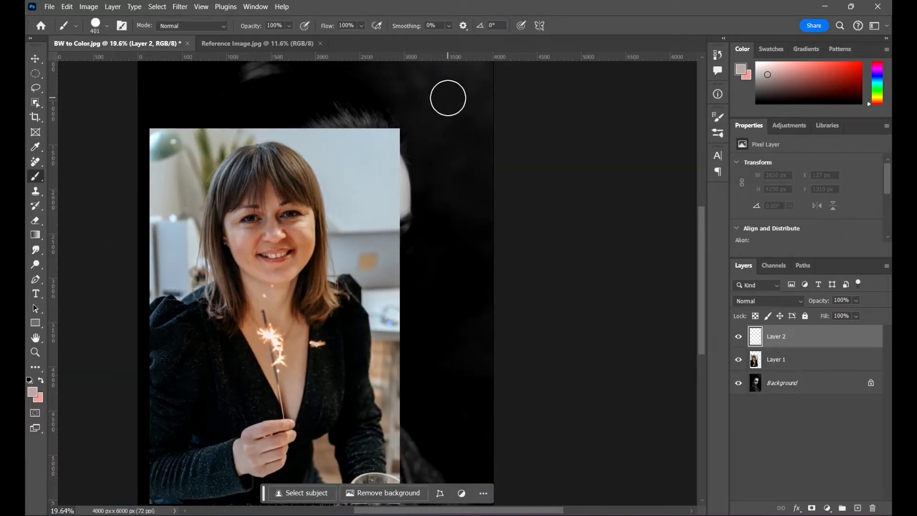
pyautogui.click(448, 98)
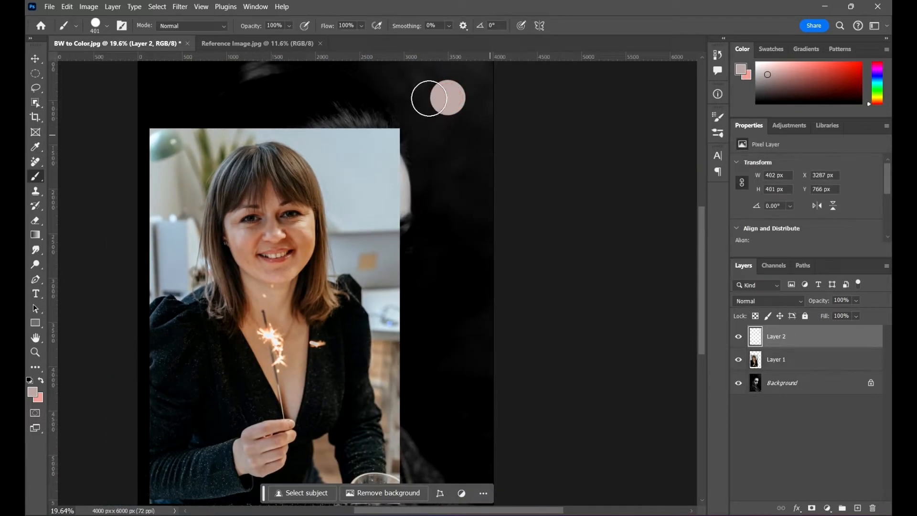
# - Sample the averaged midtone circle on the reference woman's other cheek as the foreground color
pyautogui.scroll(-2, 396, 92)
pyautogui.scroll(12, 287, 193)
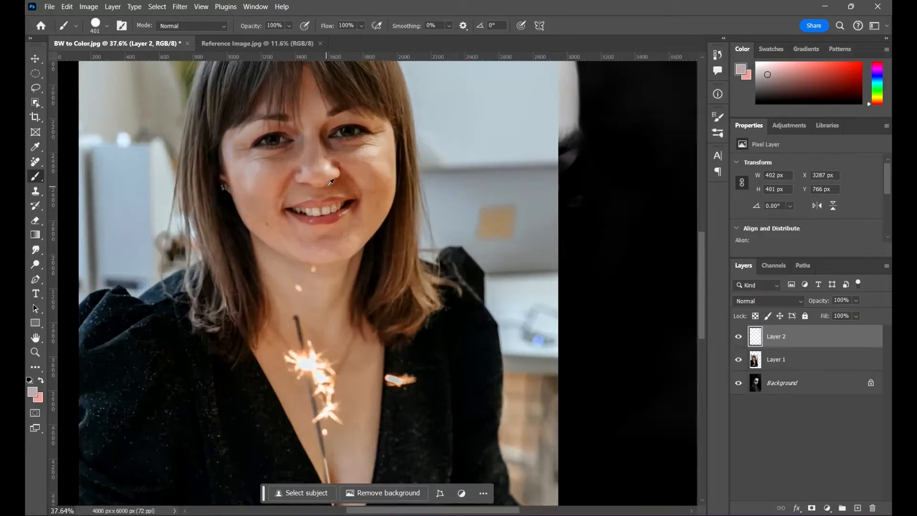
pyautogui.scroll(1, 449, 163)
pyautogui.press('i')
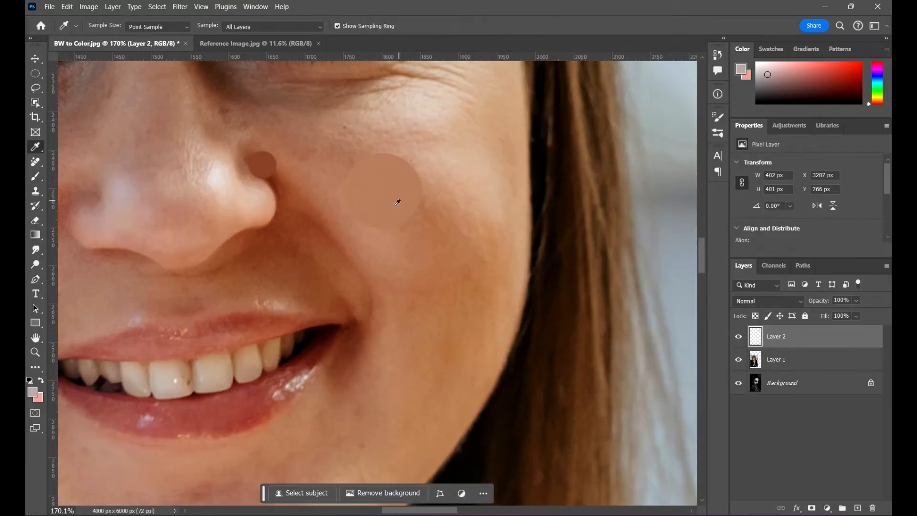
pyautogui.click(384, 191)
# - Paint a round midtone swatch with the 401 px brush directly below the highlight swatch on the dark background
pyautogui.scroll(-8, 173, 235)
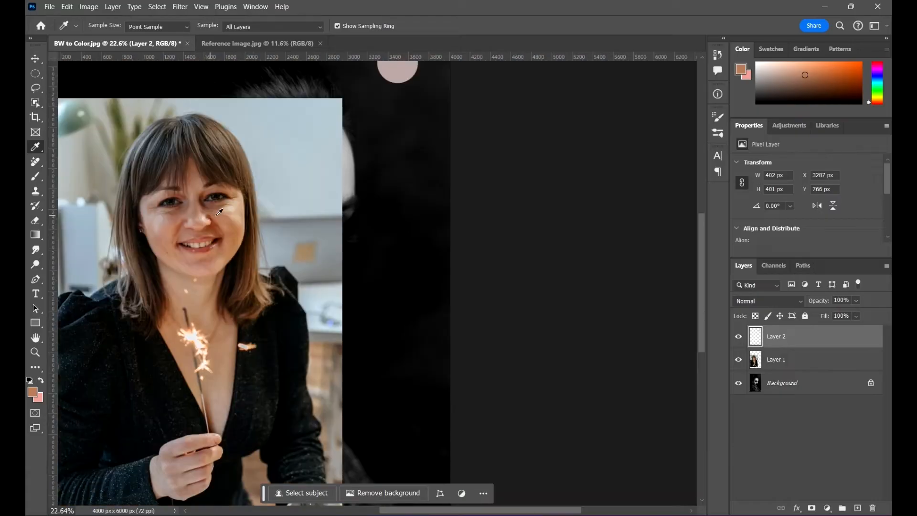
pyautogui.press('b')
pyautogui.scroll(1, 401, 129)
pyautogui.click(397, 143)
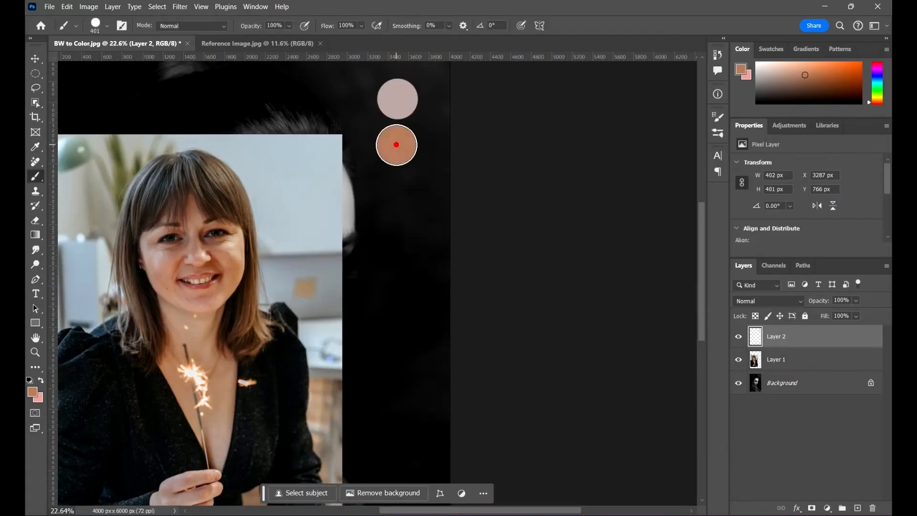
# - Sample the averaged shadow circle beside the reference woman's nose as the foreground color
pyautogui.scroll(-2, 446, 232)
pyautogui.press('i')
pyautogui.scroll(10, 191, 191)
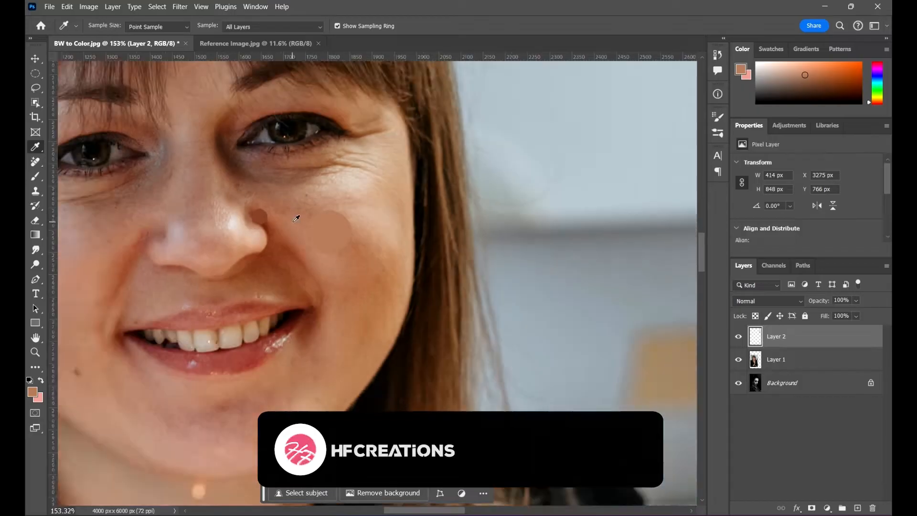
pyautogui.scroll(-2, 296, 218)
pyautogui.click(230, 209)
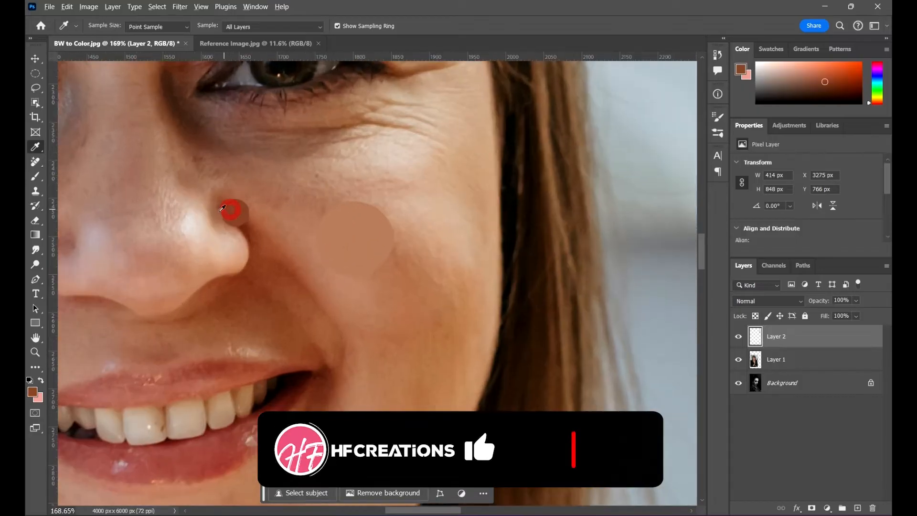
# - Paint a round shadow swatch with the 401 px brush directly below the midtone swatch on the dark background
pyautogui.scroll(-5, 191, 205)
pyautogui.scroll(-1, 139, 200)
pyautogui.scroll(2, 311, 148)
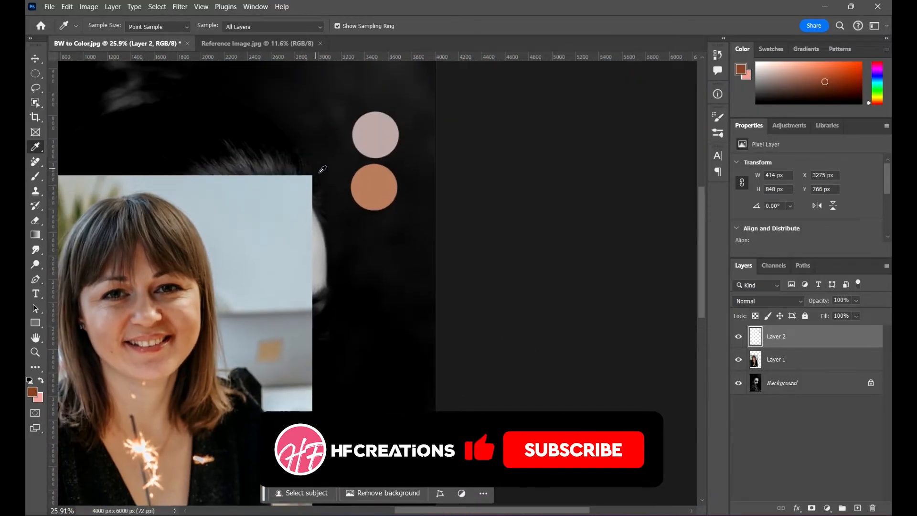
pyautogui.press('b')
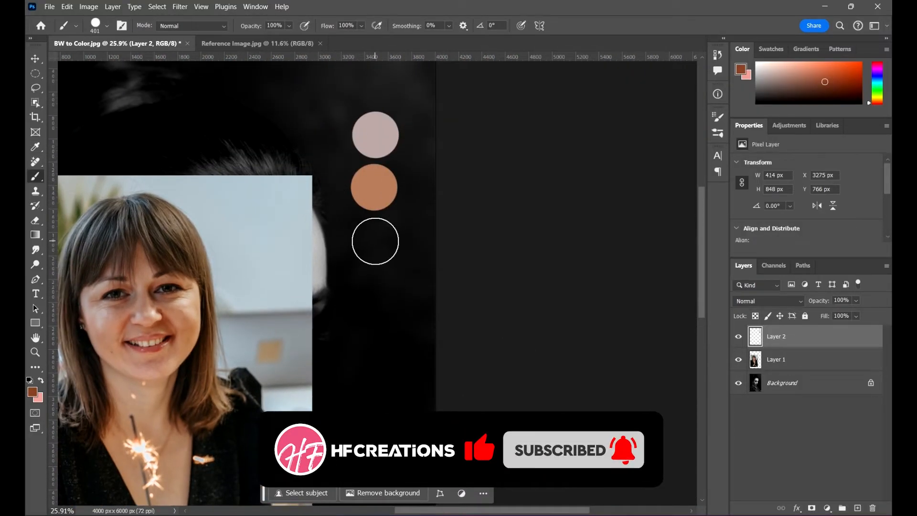
pyautogui.click(374, 237)
pyautogui.scroll(-3, 415, 236)
pyautogui.scroll(-1, 315, 170)
# - Move the reference photo on Layer 1 aside from the portrait's face and hide that layer
pyautogui.press('v')
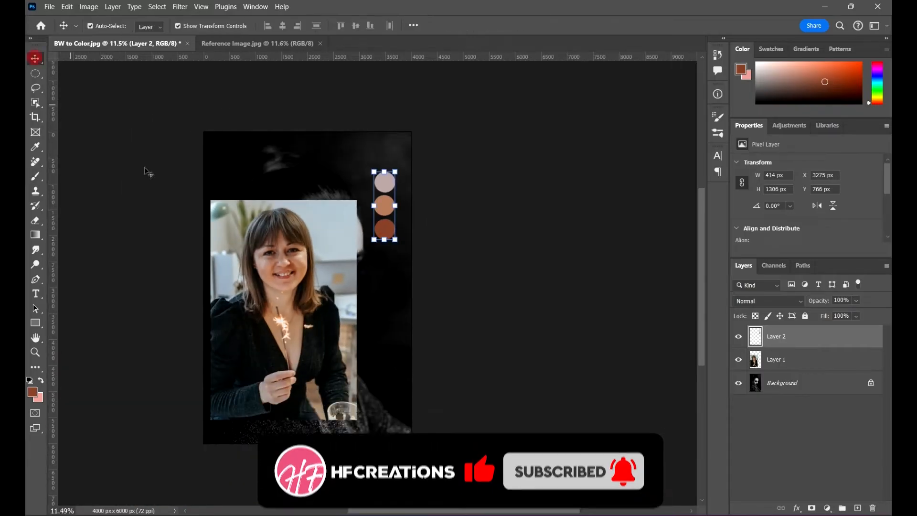
pyautogui.click(796, 364)
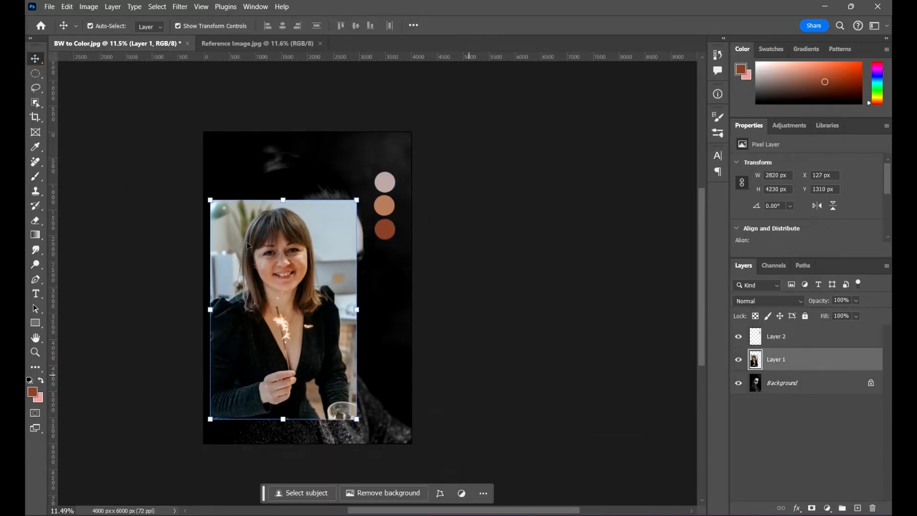
pyautogui.moveTo(265, 291); pyautogui.dragTo(415, 242)
pyautogui.click(738, 359)
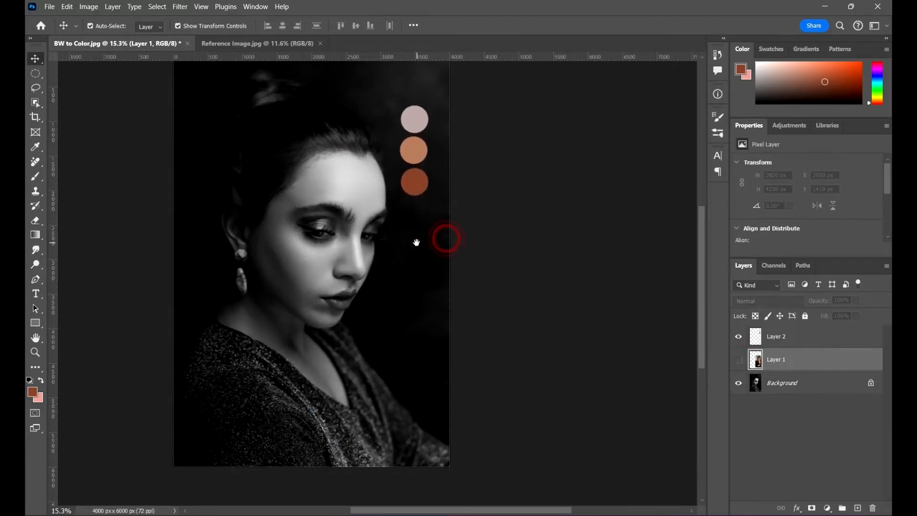
# - Add a Gradient Map adjustment layer and place it below the swatch layer, Layer 2
pyautogui.click(413, 120)
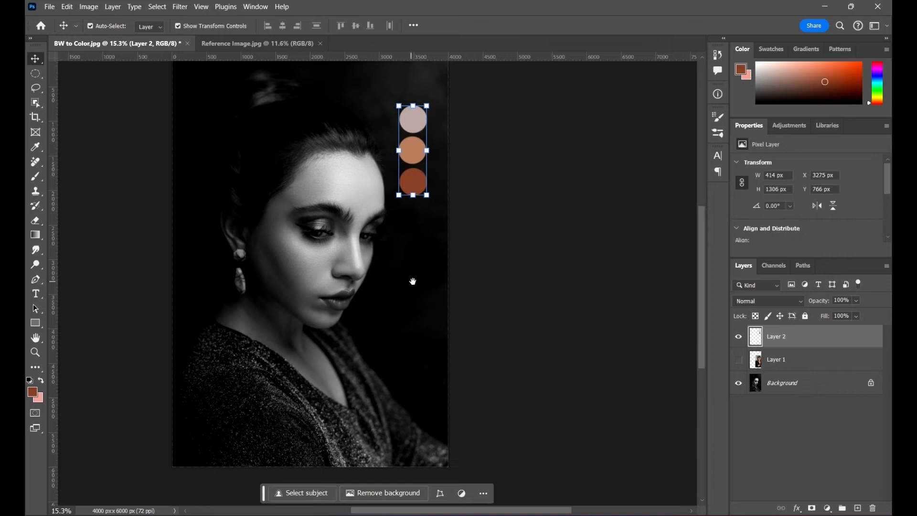
pyautogui.moveTo(413, 278); pyautogui.dragTo(398, 285)
pyautogui.click(766, 425)
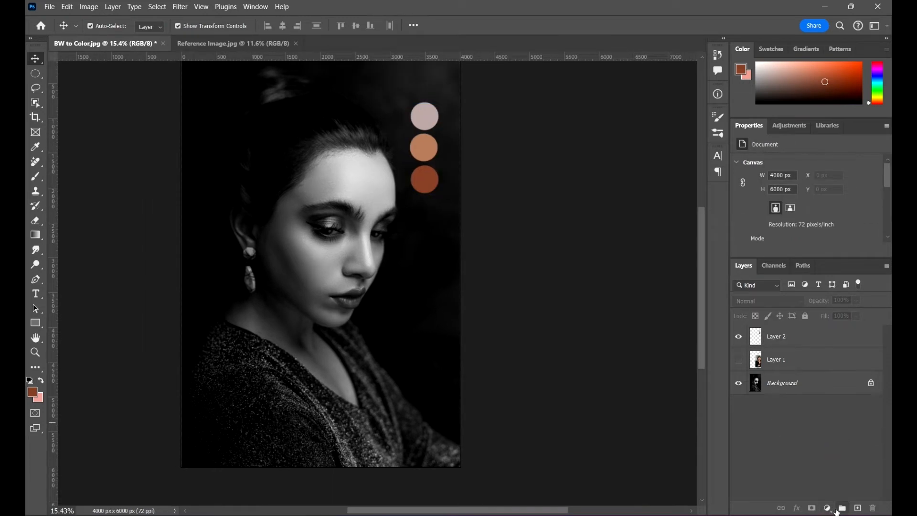
pyautogui.click(828, 508)
pyautogui.click(830, 492)
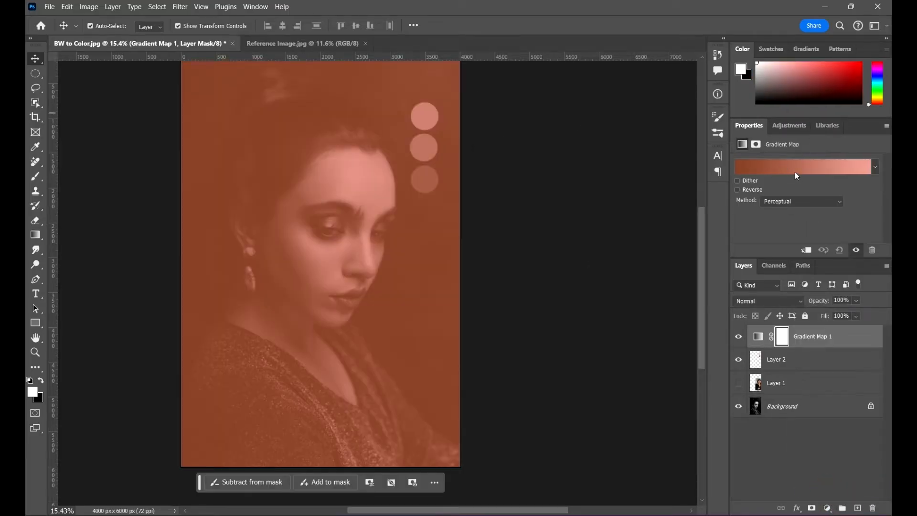
pyautogui.moveTo(826, 339); pyautogui.dragTo(833, 372)
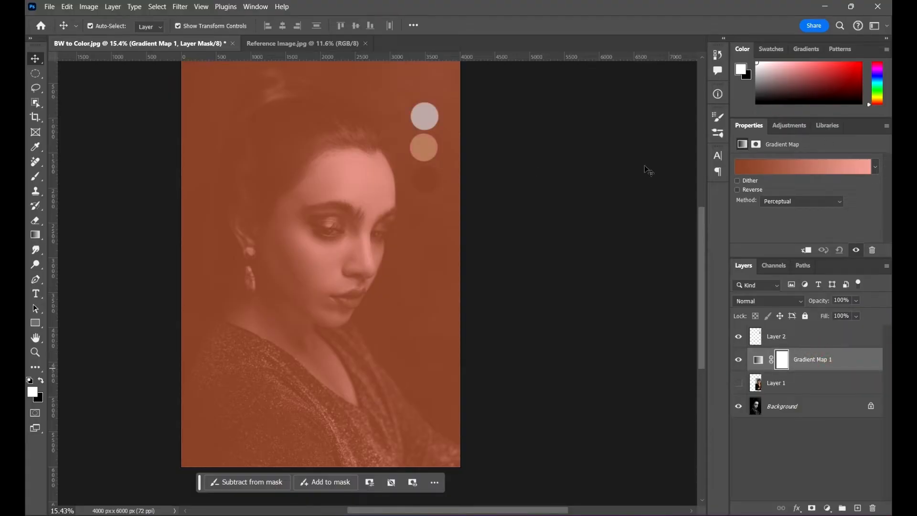
# - Try to set the Gradient Map's dark stop at location 0 to the shadow swatch color
pyautogui.click(813, 173)
pyautogui.moveTo(623, 123); pyautogui.dragTo(661, 70)
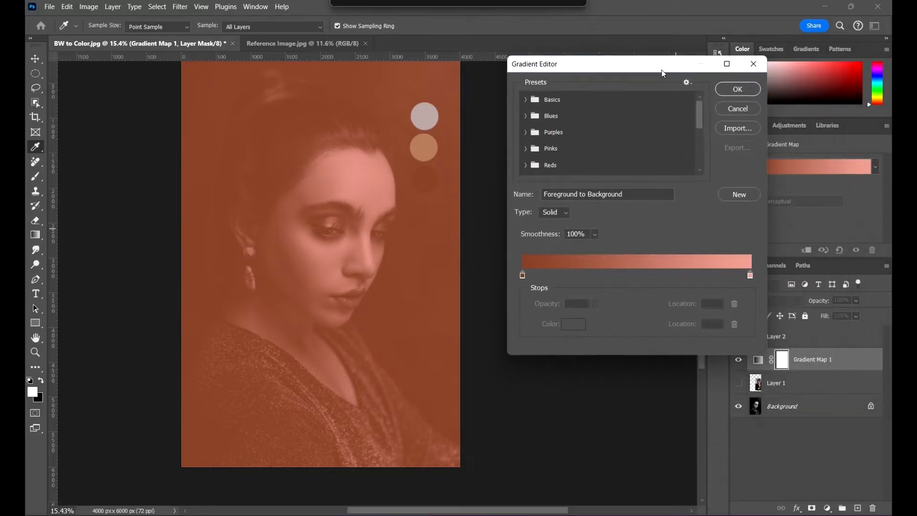
pyautogui.click(522, 275)
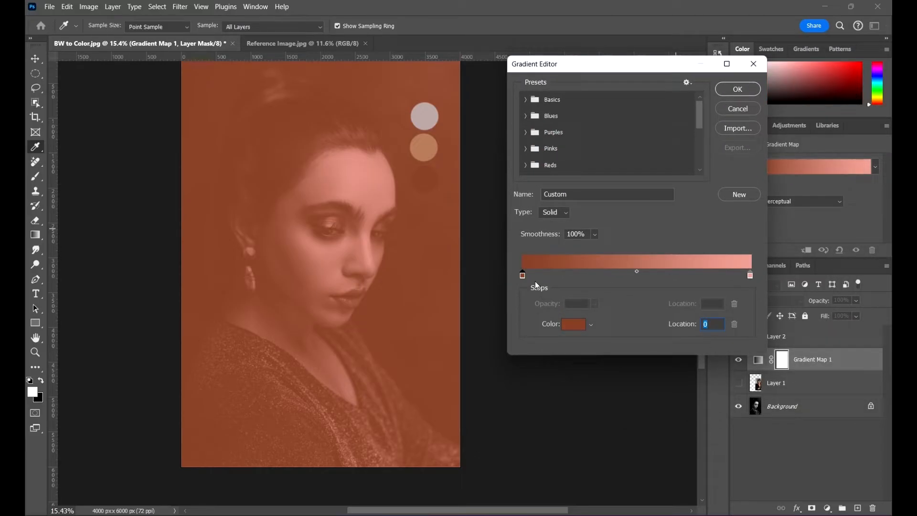
pyautogui.doubleClick(520, 274)
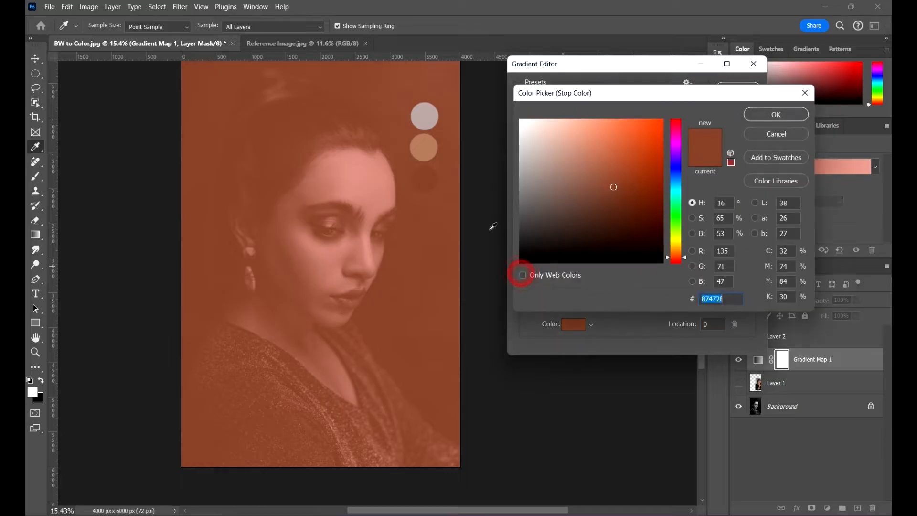
pyautogui.click(429, 178)
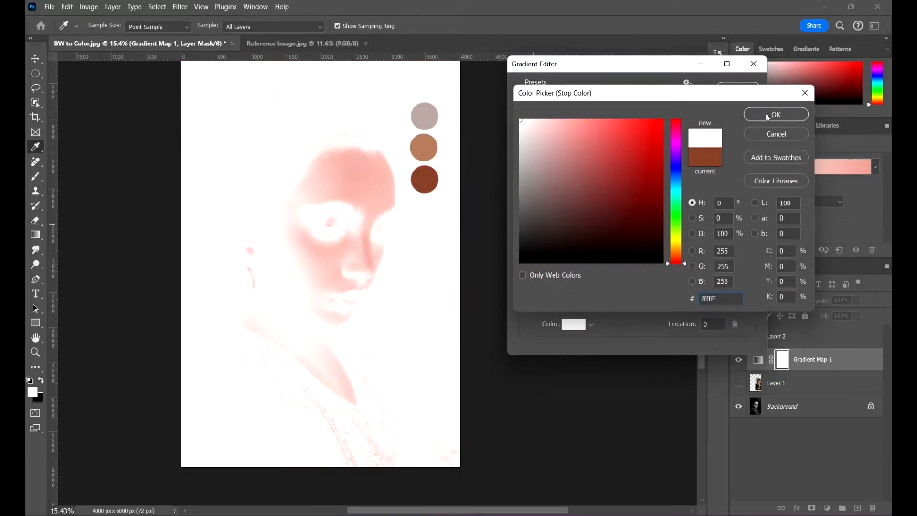
pyautogui.click(794, 119)
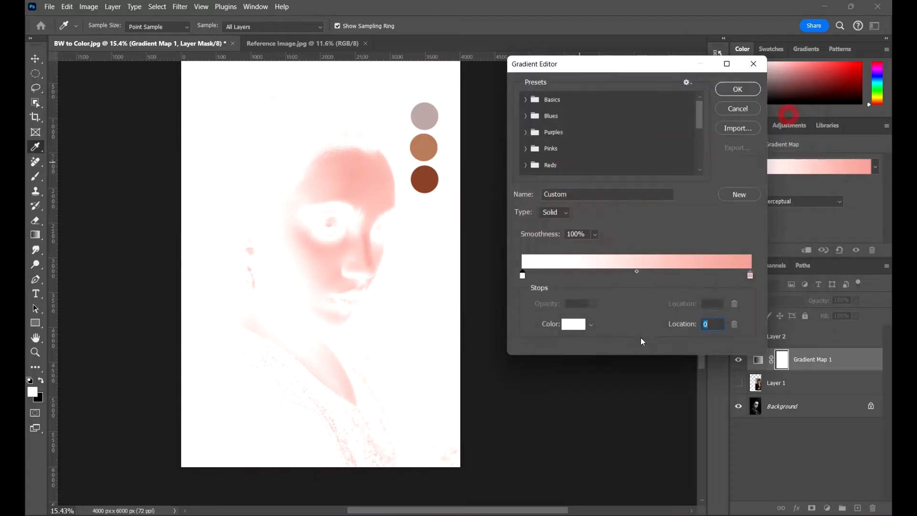
pyautogui.doubleClick(522, 276)
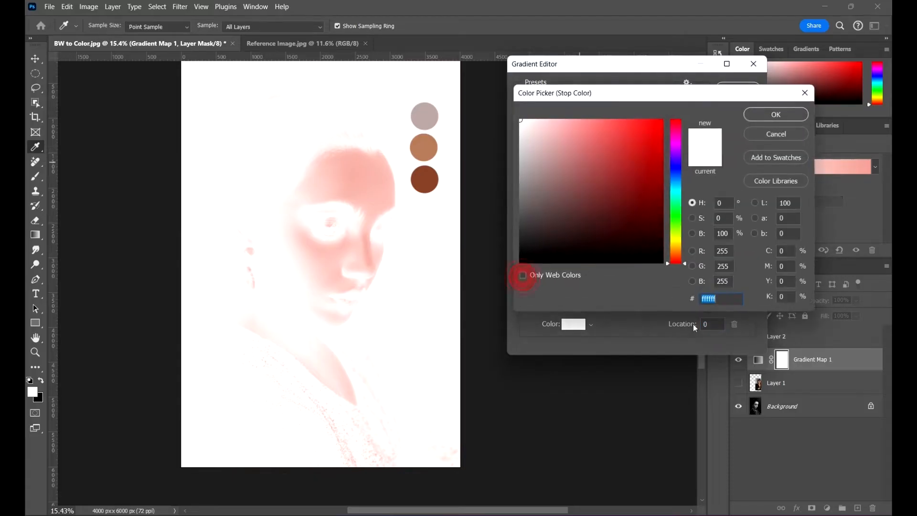
pyautogui.click(425, 183)
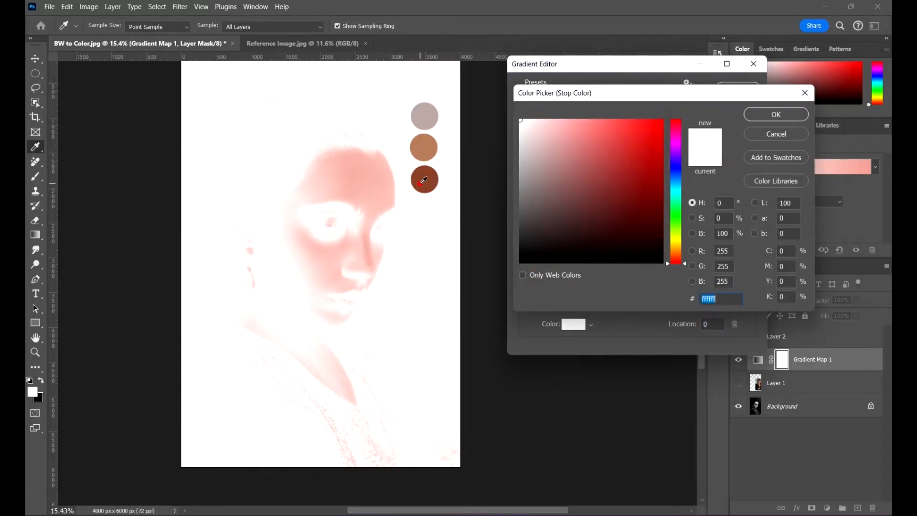
pyautogui.click(764, 110)
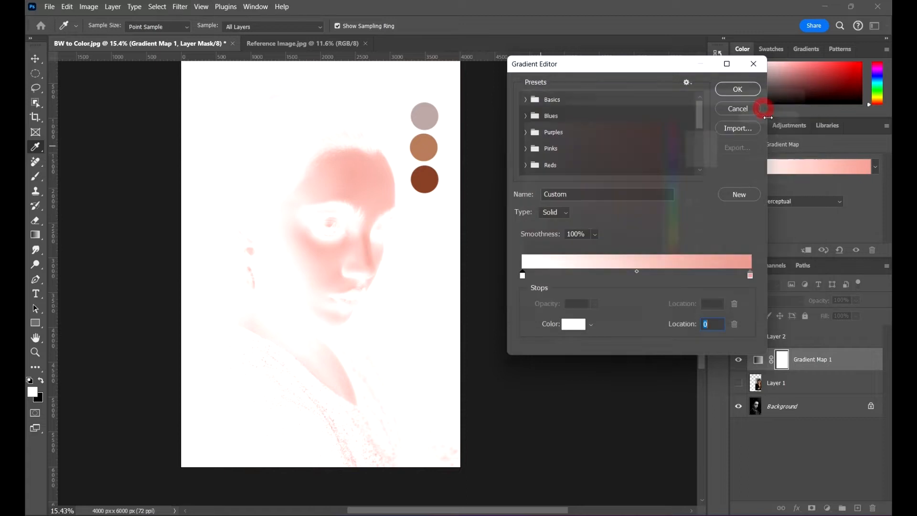
# - Set the Eyedropper sample size to 3 by 3 Average
pyautogui.click(157, 28)
pyautogui.click(155, 36)
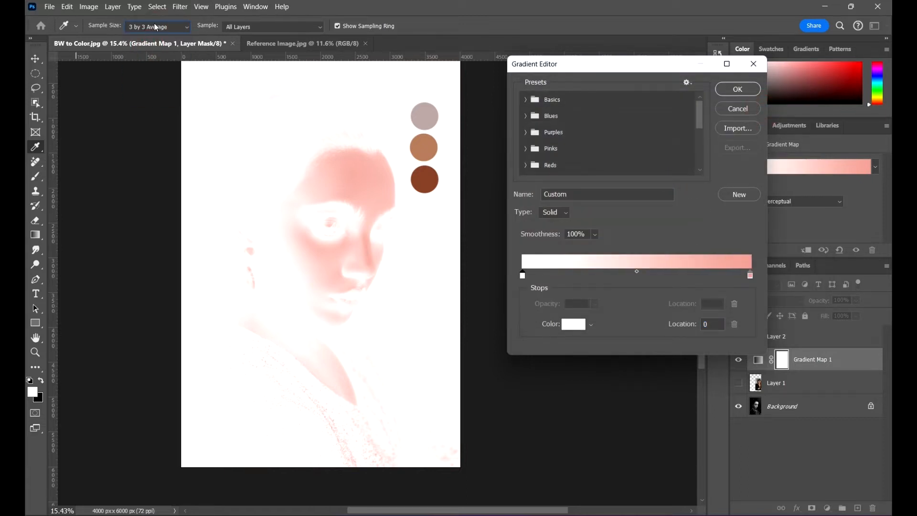
pyautogui.click(157, 28)
pyautogui.click(154, 28)
# - Try again to sample the shadow swatch for the gradient's start stop, and close the Gradient Editor
pyautogui.doubleClick(522, 275)
pyautogui.click(420, 180)
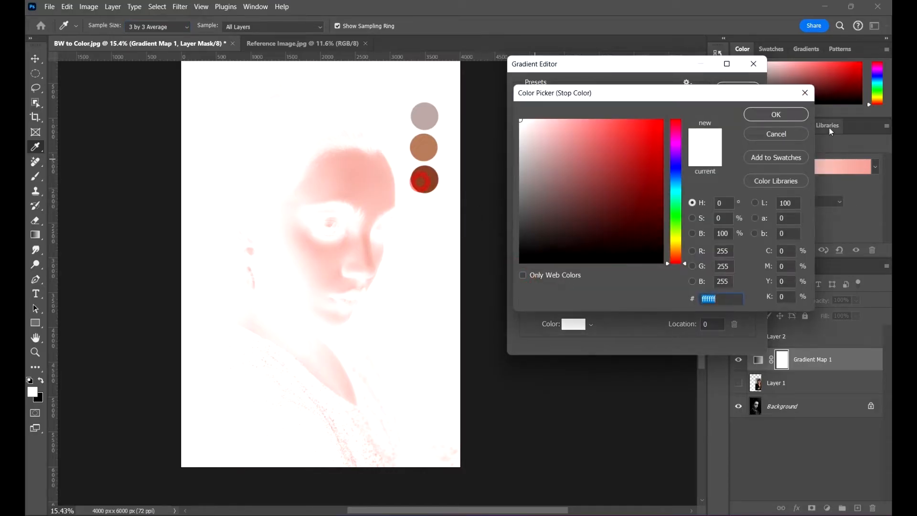
pyautogui.click(775, 114)
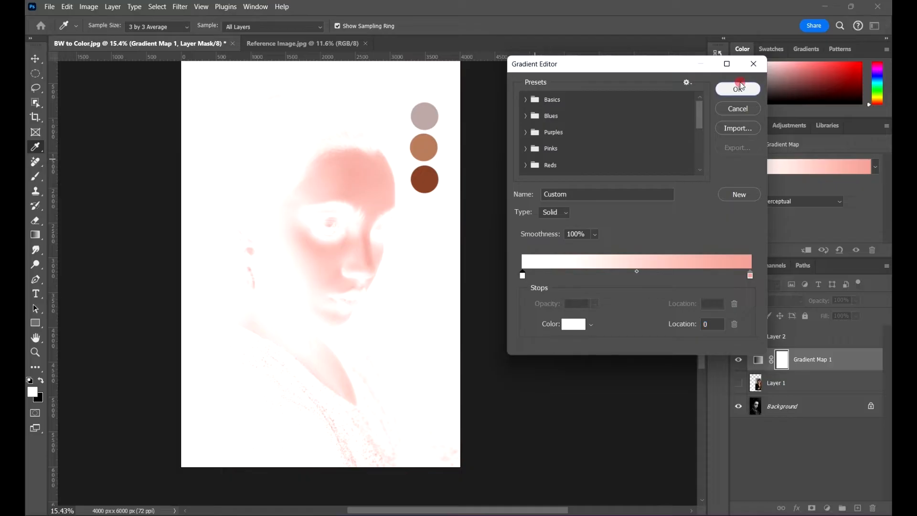
pyautogui.click(735, 88)
# - Target the Gradient Map adjustment instead of its layer mask and set the gradient's start stop to the shadow swatch color
pyautogui.click(756, 360)
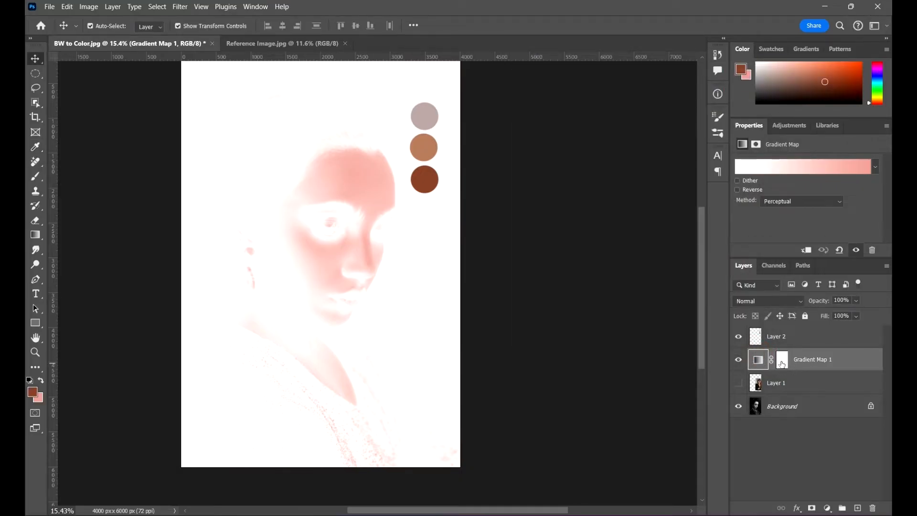
pyautogui.click(781, 363)
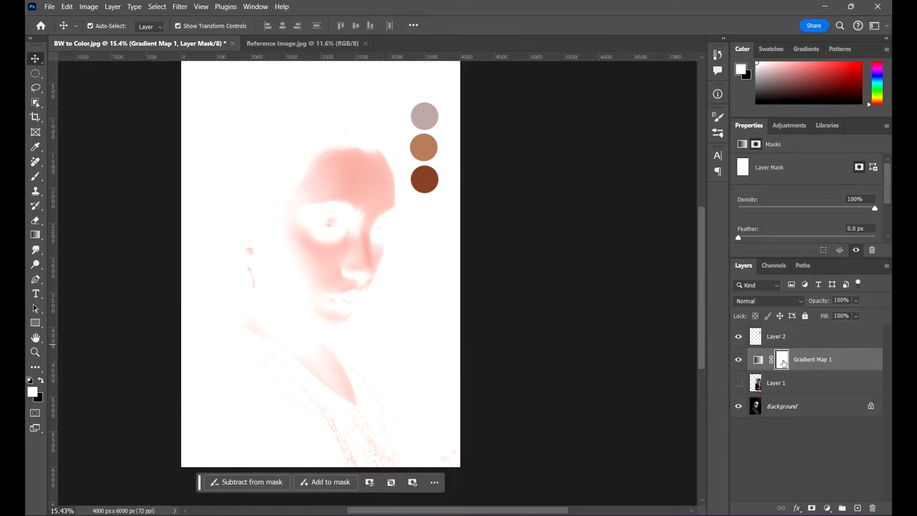
pyautogui.click(757, 359)
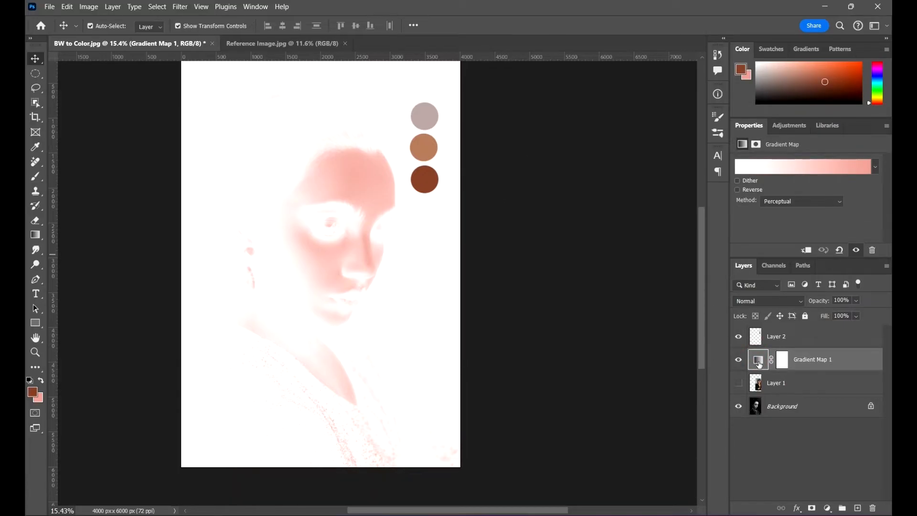
pyautogui.click(788, 362)
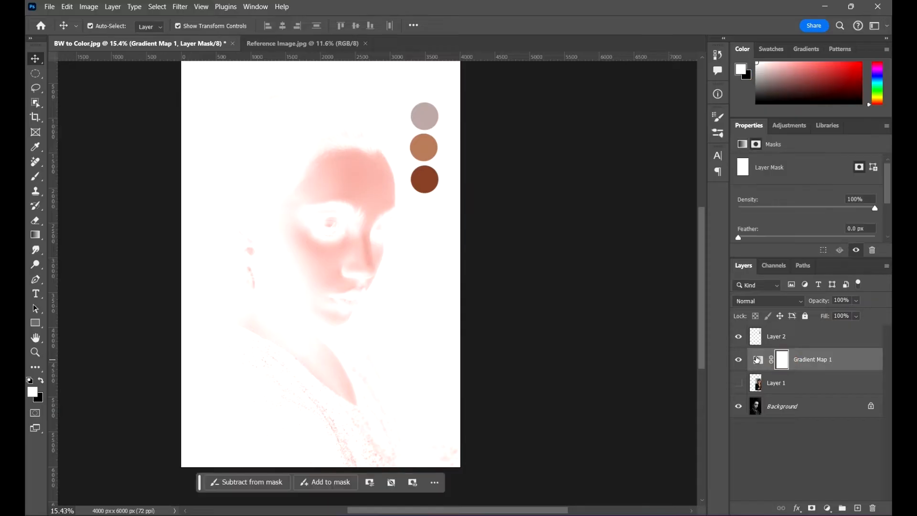
pyautogui.click(759, 359)
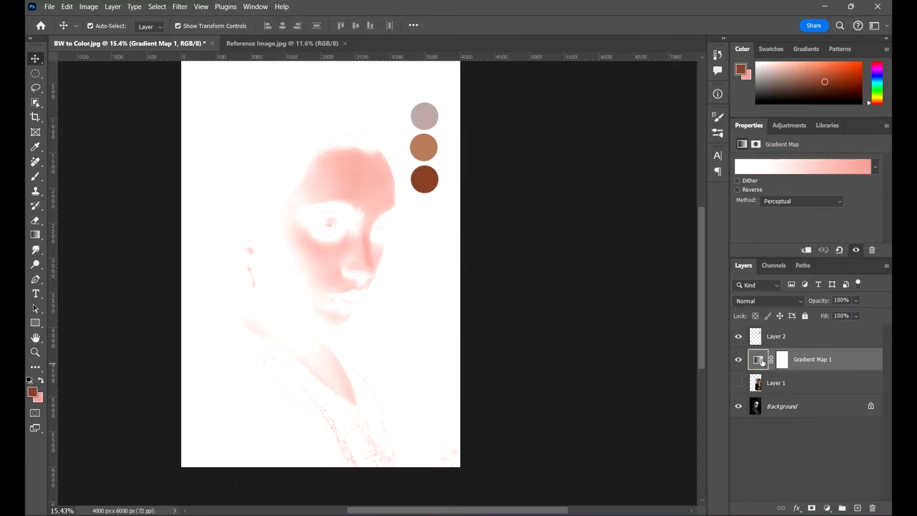
pyautogui.click(828, 167)
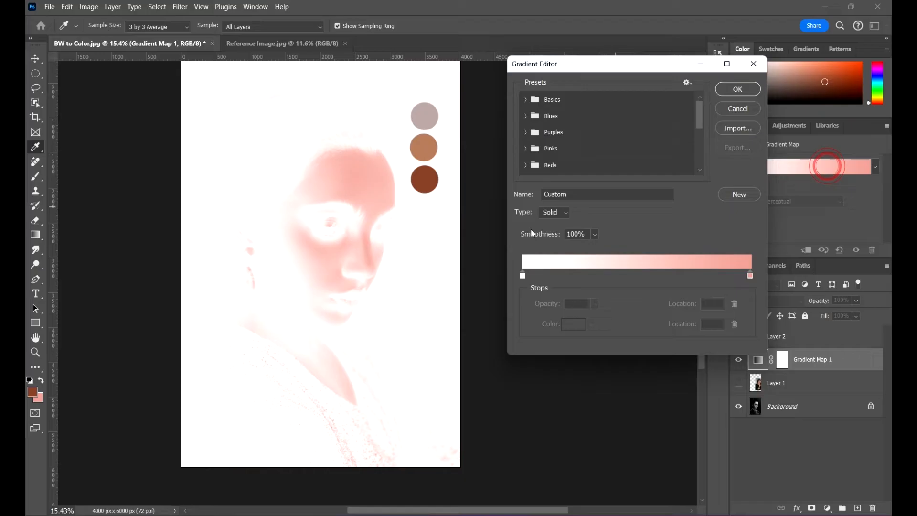
pyautogui.click(520, 276)
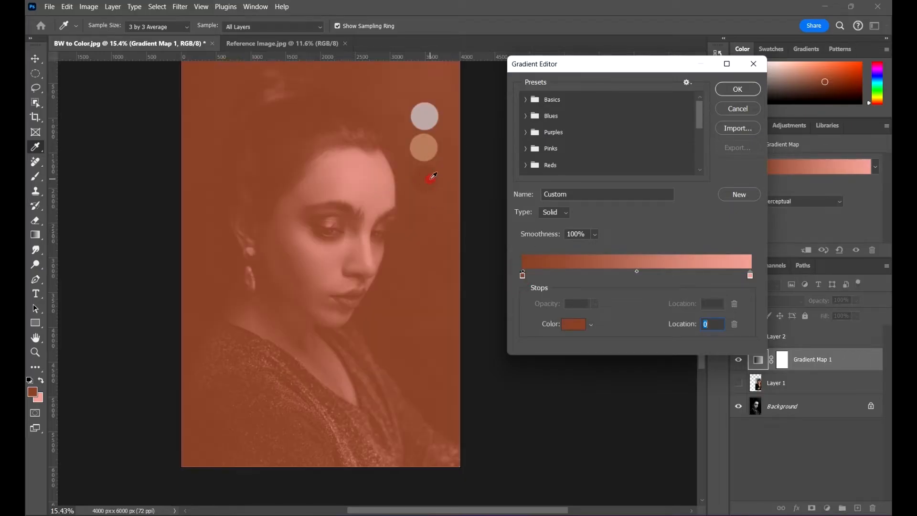
pyautogui.click(738, 90)
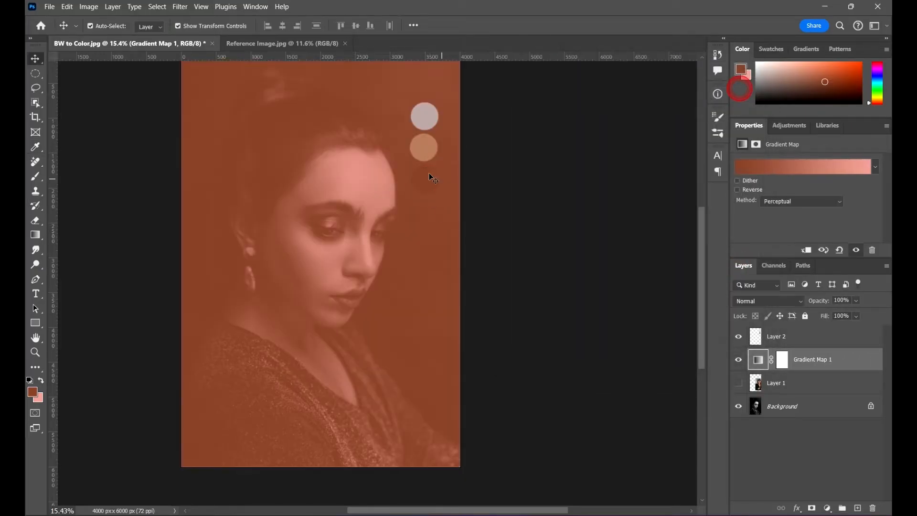
# - Reopen the gradient and resample the shadow swatch for its dark stop, placed at location 1
pyautogui.click(812, 169)
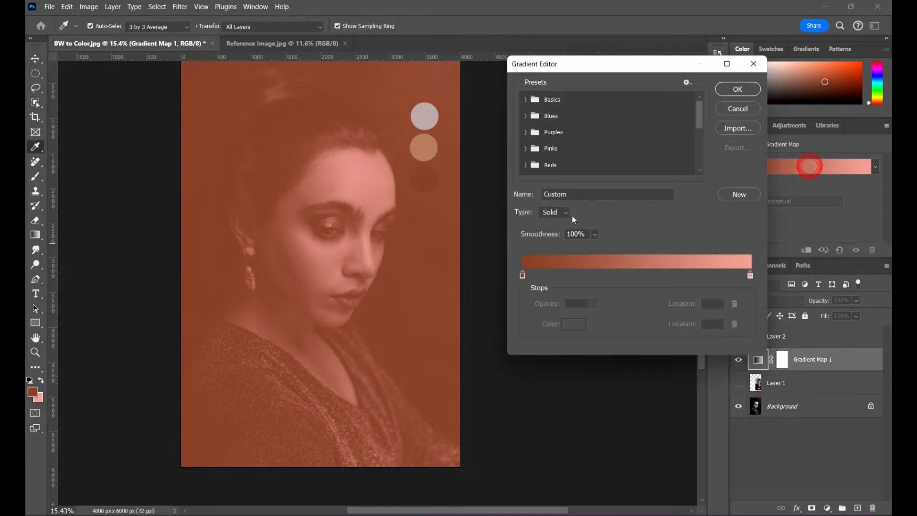
pyautogui.click(522, 274)
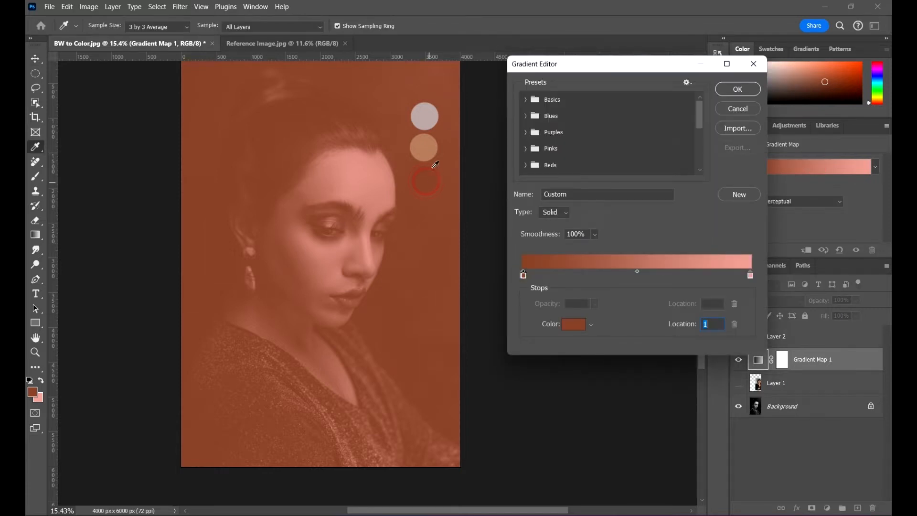
pyautogui.click(425, 143)
pyautogui.click(423, 177)
# - Add a middle color stop at location 52 and set it to the midtone swatch color, b07b5e
pyautogui.doubleClick(641, 274)
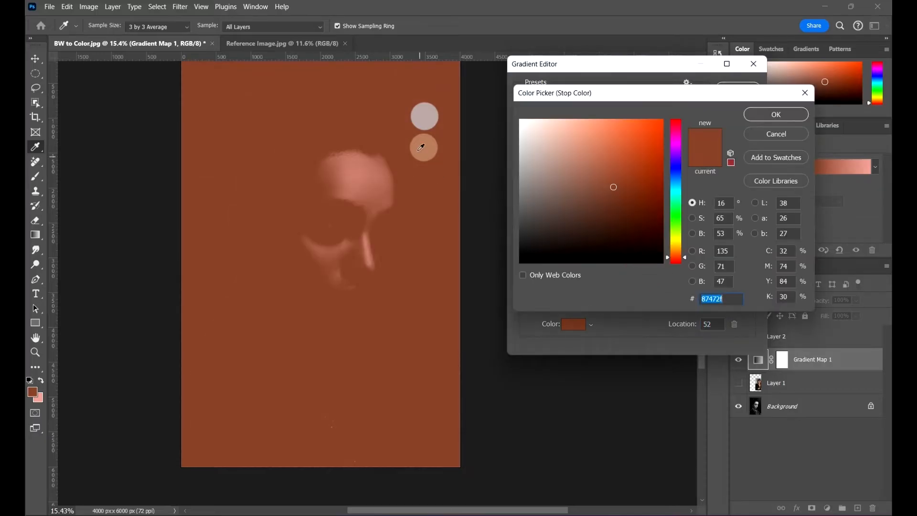
pyautogui.click(433, 143)
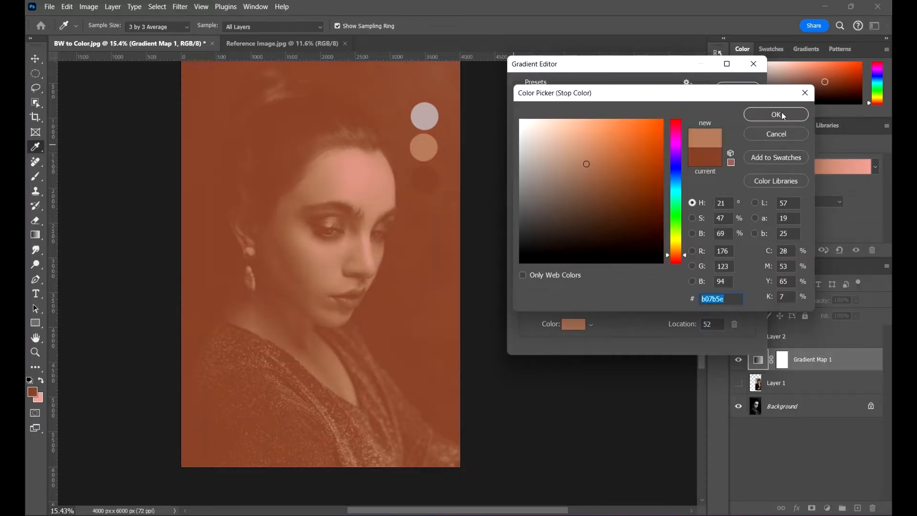
pyautogui.click(781, 113)
# - Set the gradient's end stop at location 100 to the highlight swatch color, b3a19f, and apply the edited gradient
pyautogui.doubleClick(750, 275)
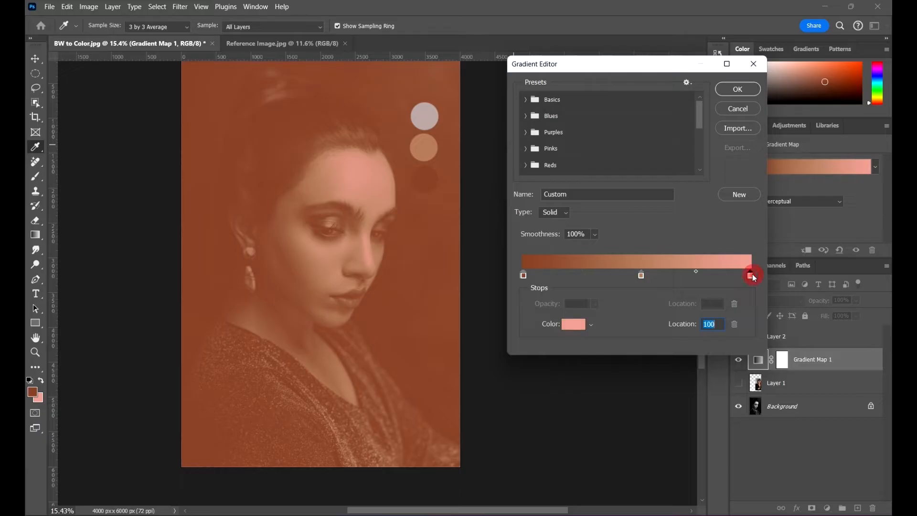
pyautogui.click(422, 112)
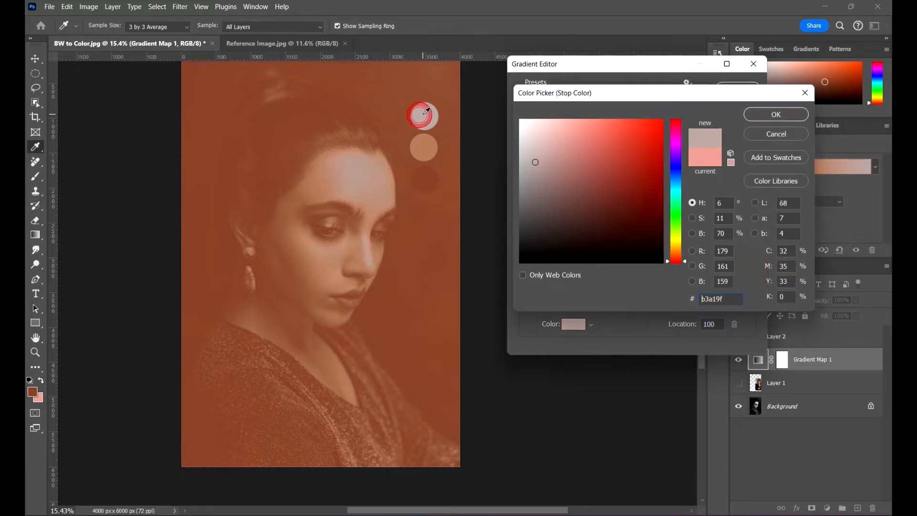
pyautogui.click(425, 113)
pyautogui.click(777, 115)
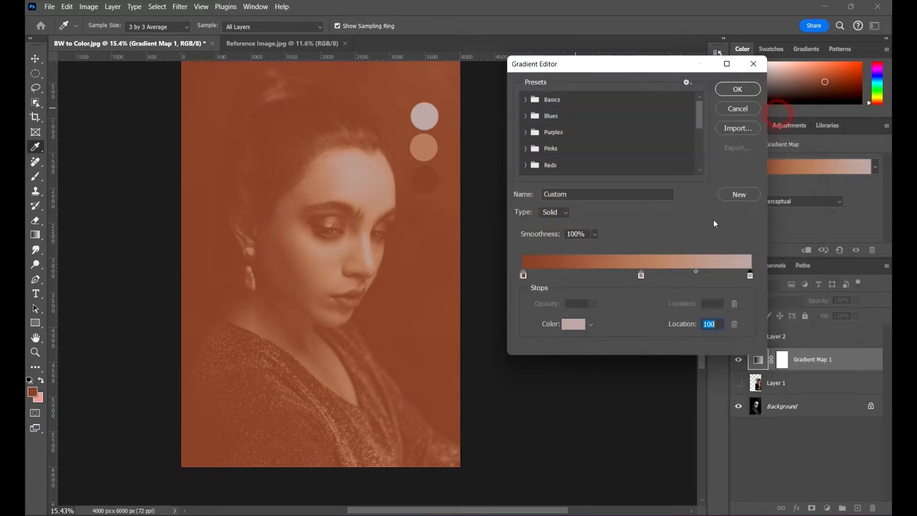
pyautogui.doubleClick(749, 275)
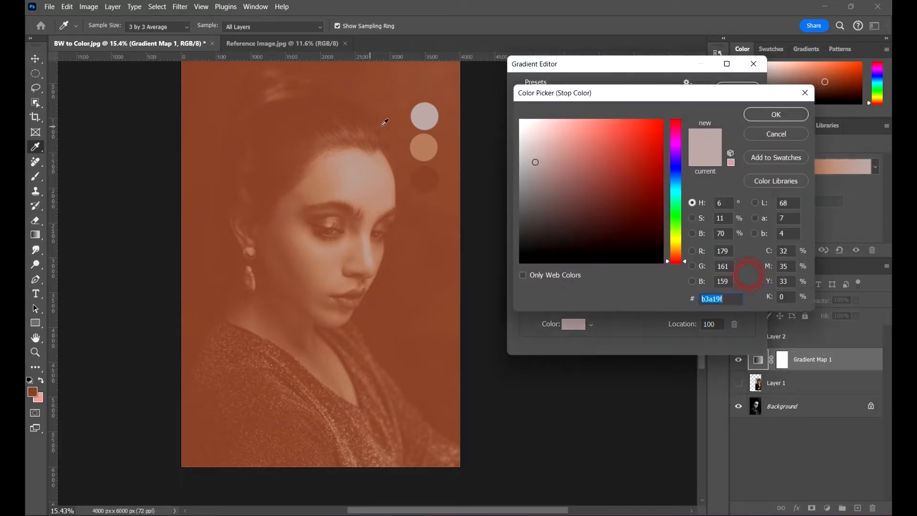
pyautogui.click(426, 112)
pyautogui.click(428, 145)
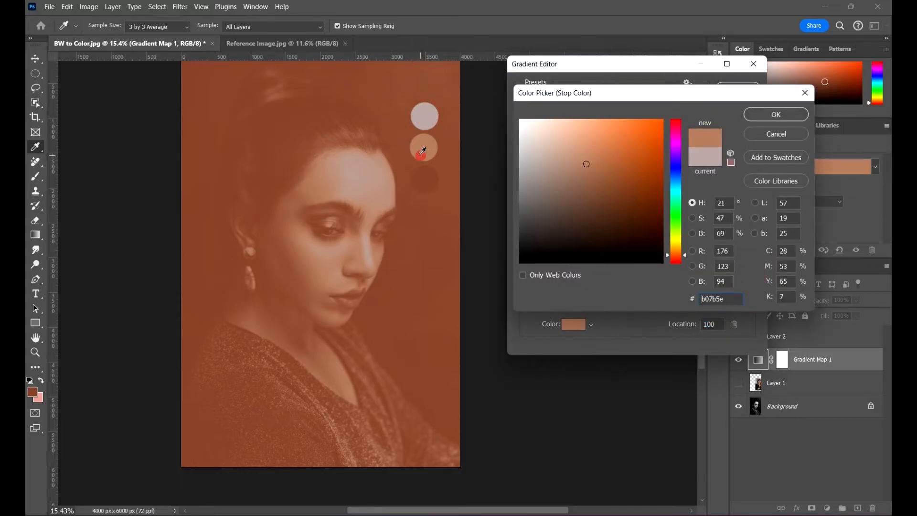
pyautogui.click(425, 114)
pyautogui.click(750, 113)
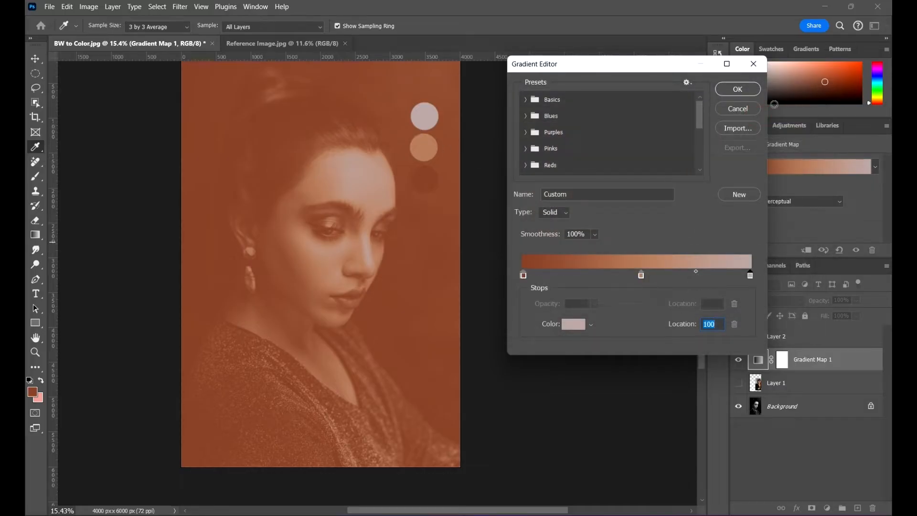
pyautogui.click(738, 89)
# - Set the Gradient Map 1 layer's blend mode to Color and check the skin tones on the face up close
pyautogui.press('v')
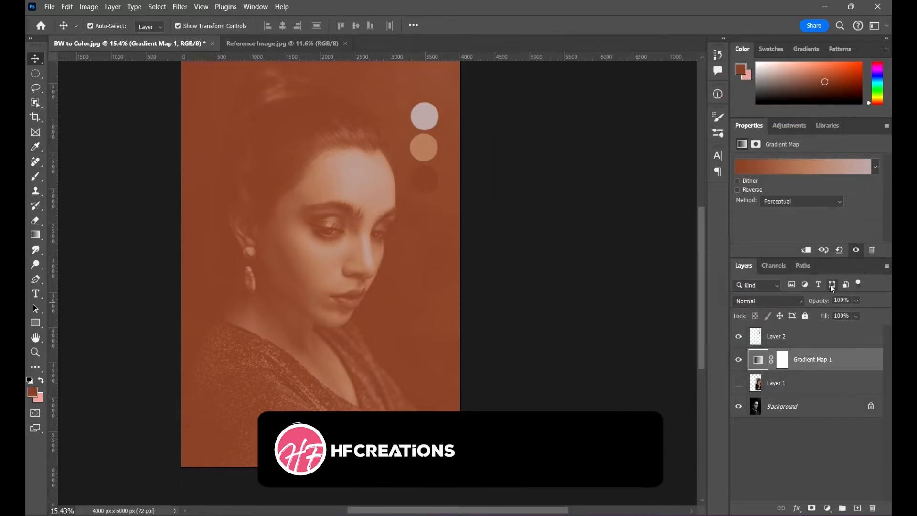
pyautogui.click(764, 300)
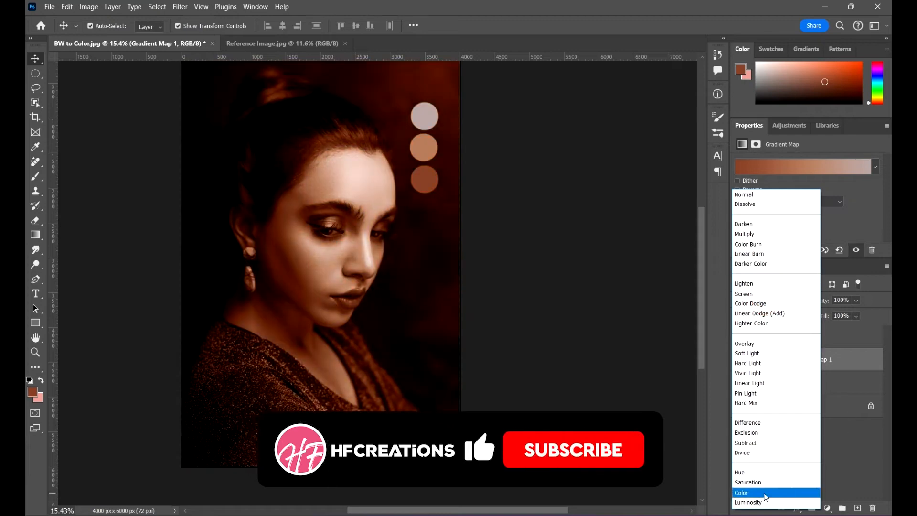
pyautogui.click(764, 492)
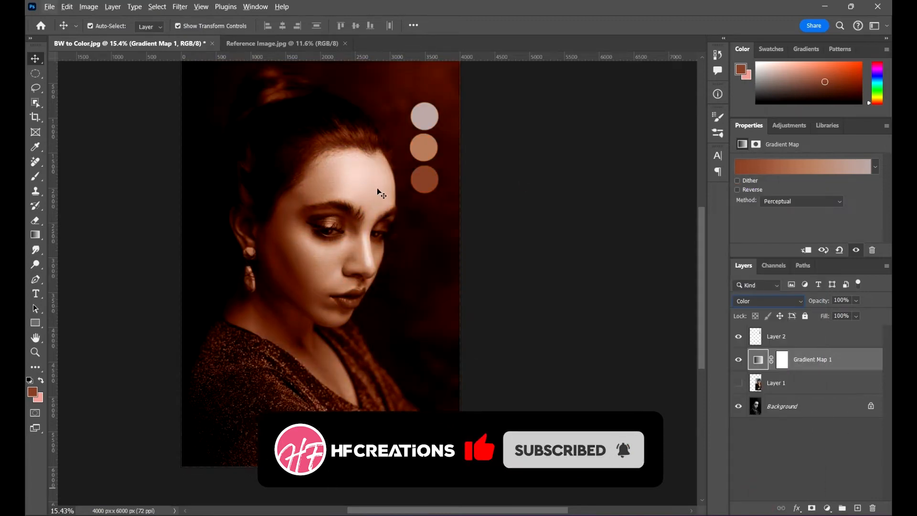
pyautogui.click(561, 215)
pyautogui.scroll(5, 406, 153)
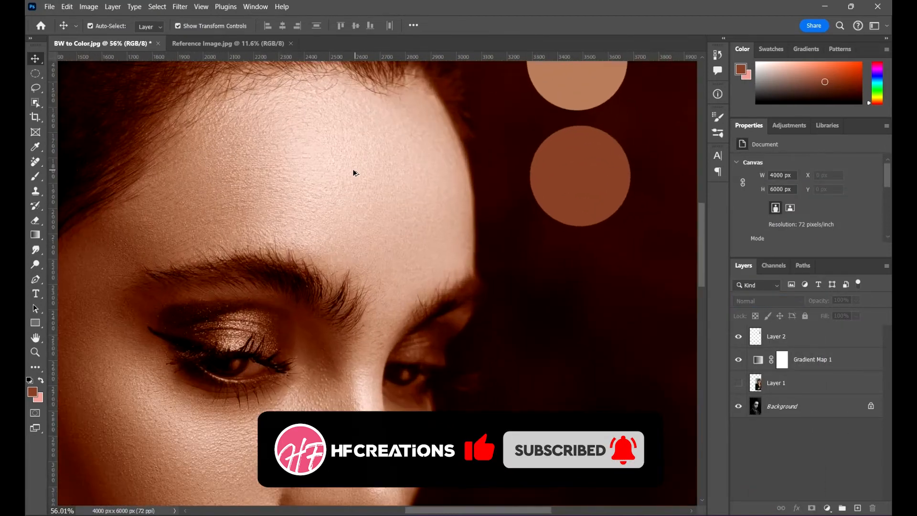
pyautogui.scroll(-5, 353, 173)
# - Invert the Gradient Map 1 layer mask to black to hide the color effect
pyautogui.click(842, 357)
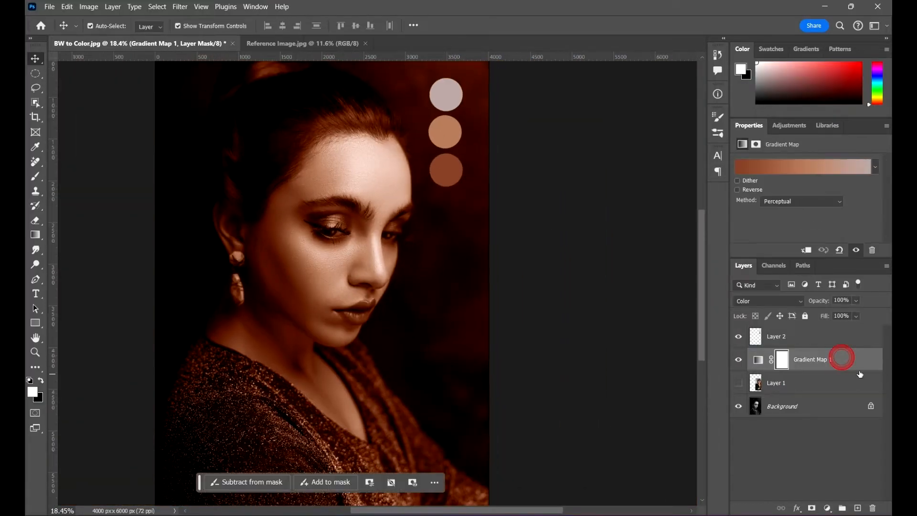
pyautogui.click(781, 360)
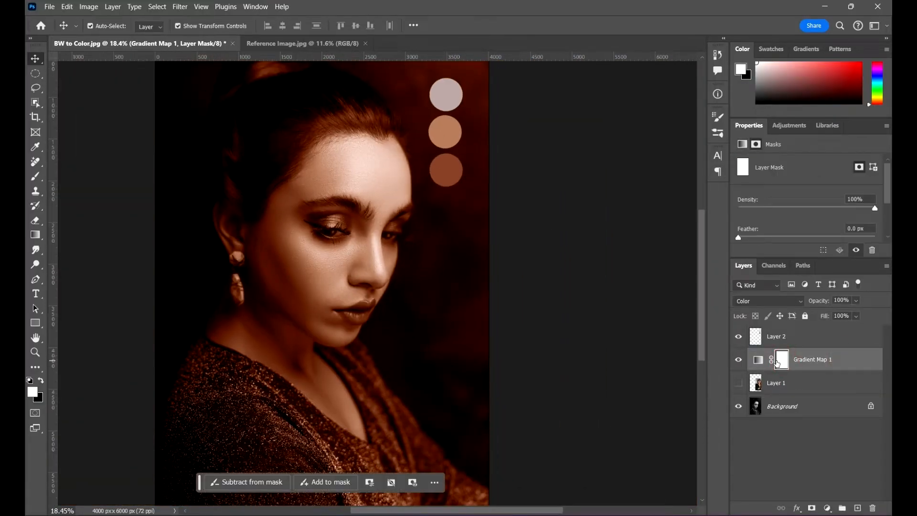
pyautogui.hotkey('ctrl', 'i')
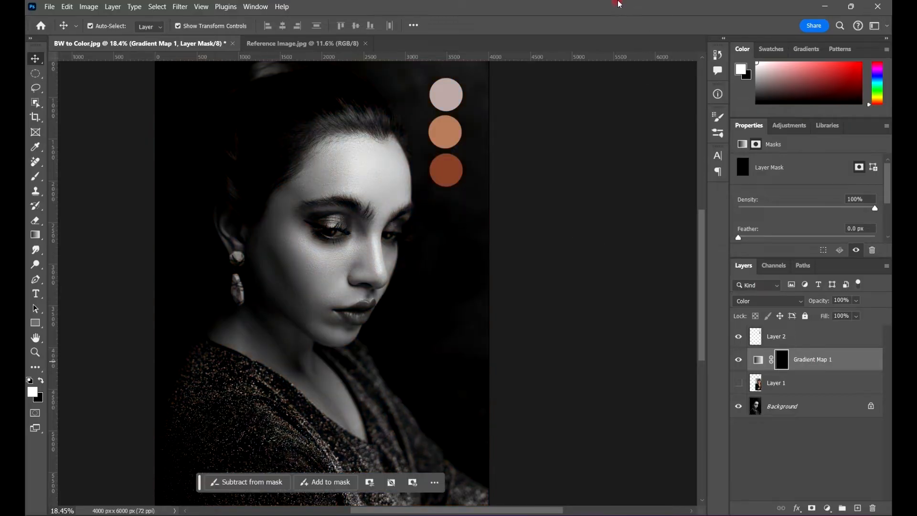
pyautogui.scroll(-2, 377, 274)
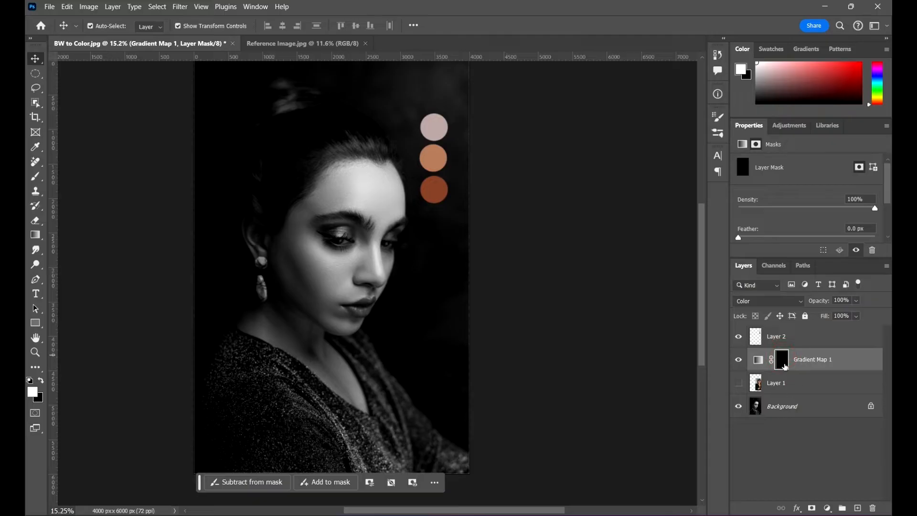
# - Switch to the Brush tool and lower its hardness to the minimum
pyautogui.press('b')
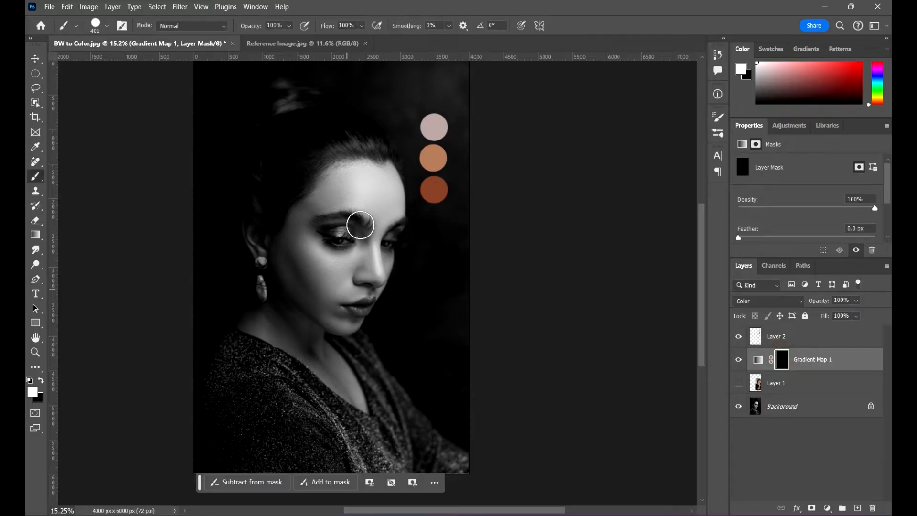
pyautogui.rightClick(364, 186)
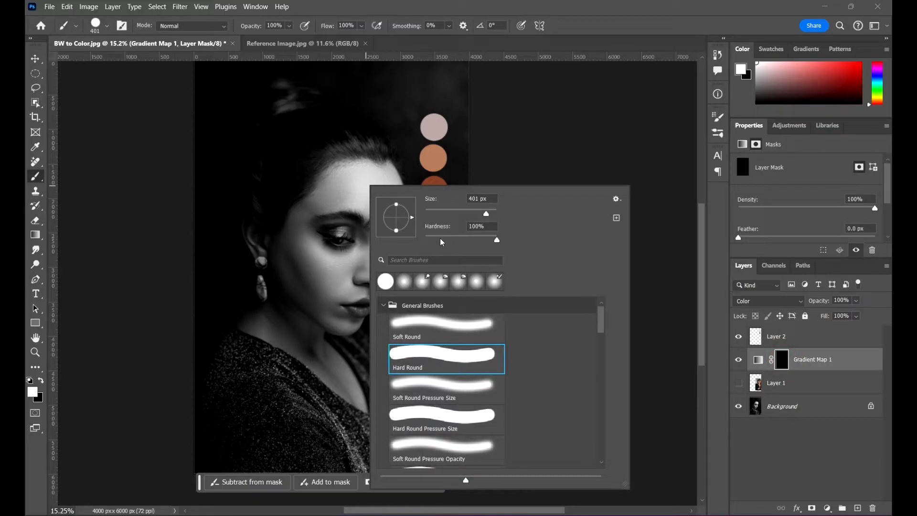
pyautogui.moveTo(440, 242); pyautogui.dragTo(425, 240)
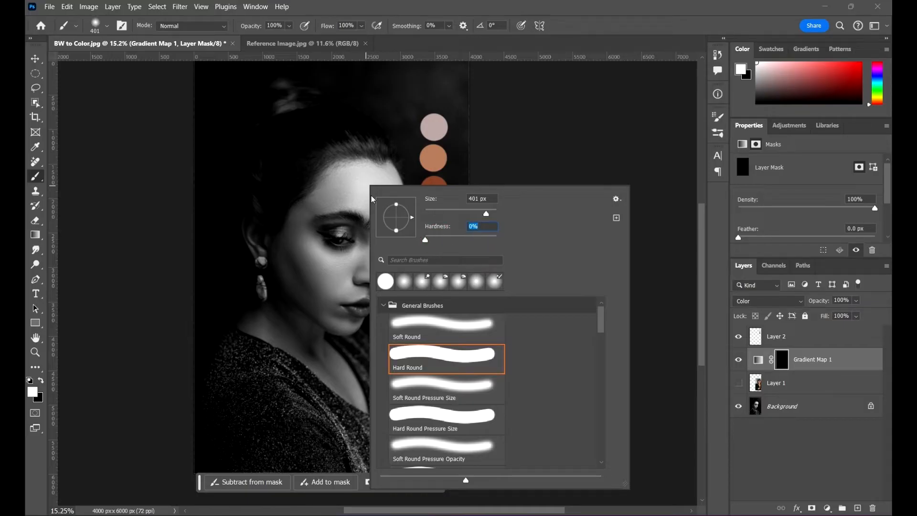
pyautogui.click(586, 13)
# - Paint white on the mask over the forehead up to the hairline and brow, reducing the brush to 250 and then 200 px
pyautogui.scroll(6, 371, 179)
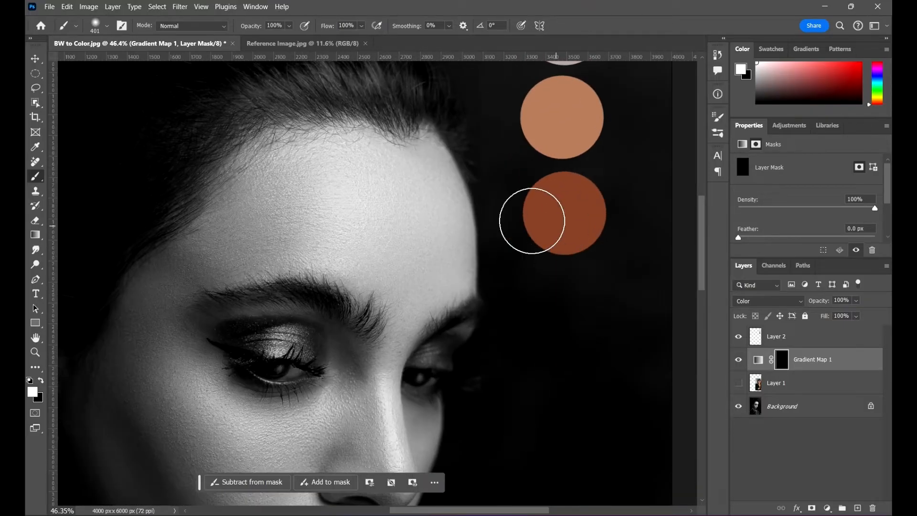
pyautogui.moveTo(270, 189)
pyautogui.mouseDown()
pyautogui.moveTo(334, 201)
pyautogui.moveTo(364, 180)
pyautogui.moveTo(367, 165)
pyautogui.moveTo(282, 167)
pyautogui.moveTo(285, 187)
pyautogui.moveTo(267, 189)
pyautogui.moveTo(282, 212)
pyautogui.moveTo(313, 199)
pyautogui.moveTo(266, 211)
pyautogui.mouseUp()
pyautogui.scroll(-1, 334, 205)
pyautogui.press('[')
pyautogui.press('[')
pyautogui.press('[')
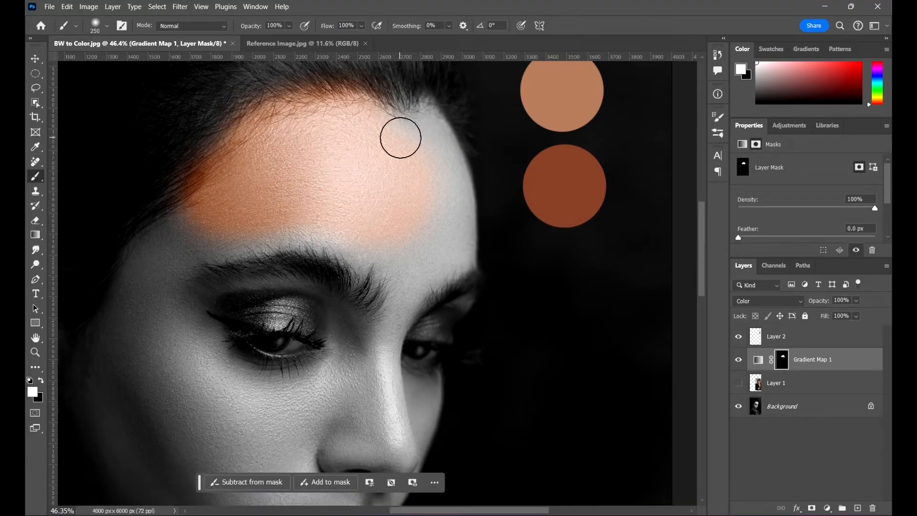
pyautogui.click(397, 116)
pyautogui.moveTo(392, 217); pyautogui.dragTo(392, 230)
pyautogui.moveTo(403, 222)
pyautogui.mouseDown()
pyautogui.moveTo(367, 239)
pyautogui.moveTo(397, 209)
pyautogui.moveTo(403, 216)
pyautogui.moveTo(329, 195)
pyautogui.moveTo(380, 214)
pyautogui.moveTo(313, 215)
pyautogui.moveTo(334, 214)
pyautogui.moveTo(218, 192)
pyautogui.moveTo(337, 184)
pyautogui.mouseUp()
pyautogui.press('space')
pyautogui.press('space')
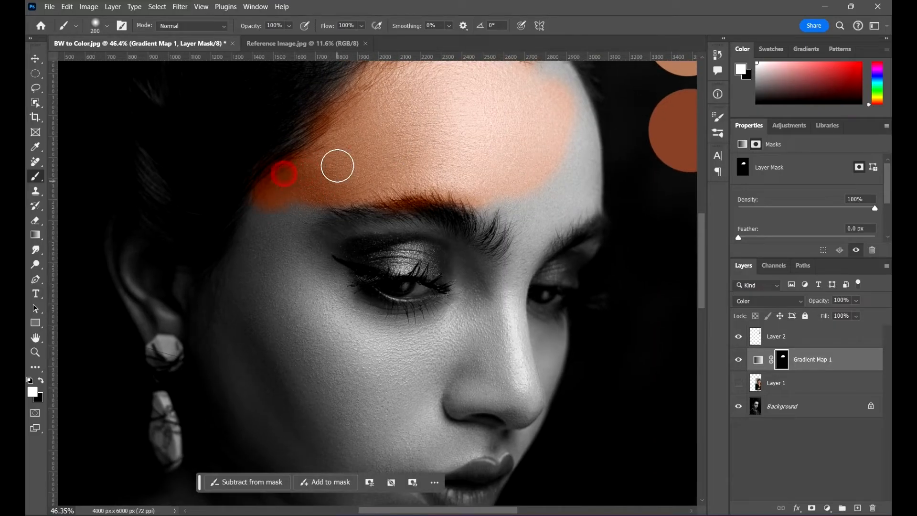
# - Extend the mask painting along the hairline at the forehead's far upper corner with the 200 px brush
pyautogui.scroll(-9, 262, 220)
pyautogui.scroll(3, 318, 178)
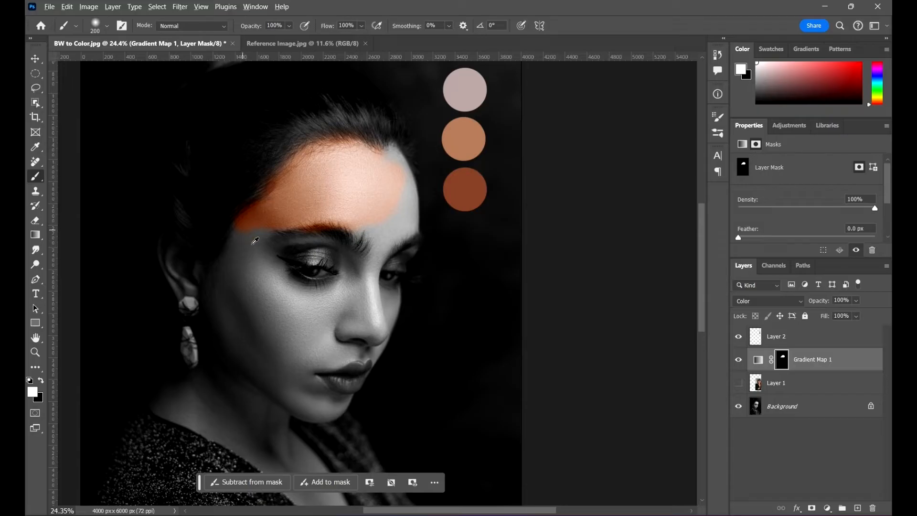
pyautogui.scroll(4, 255, 240)
pyautogui.scroll(-2, 265, 211)
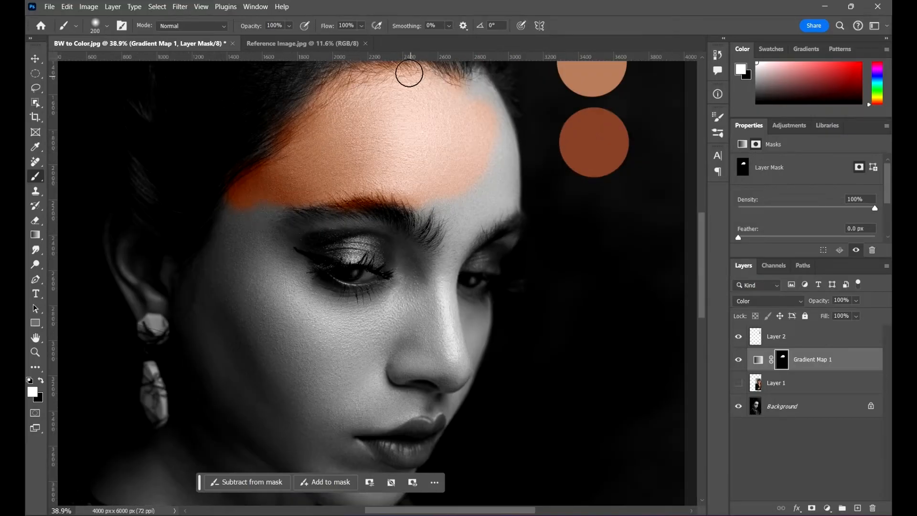
pyautogui.moveTo(491, 190); pyautogui.dragTo(427, 211)
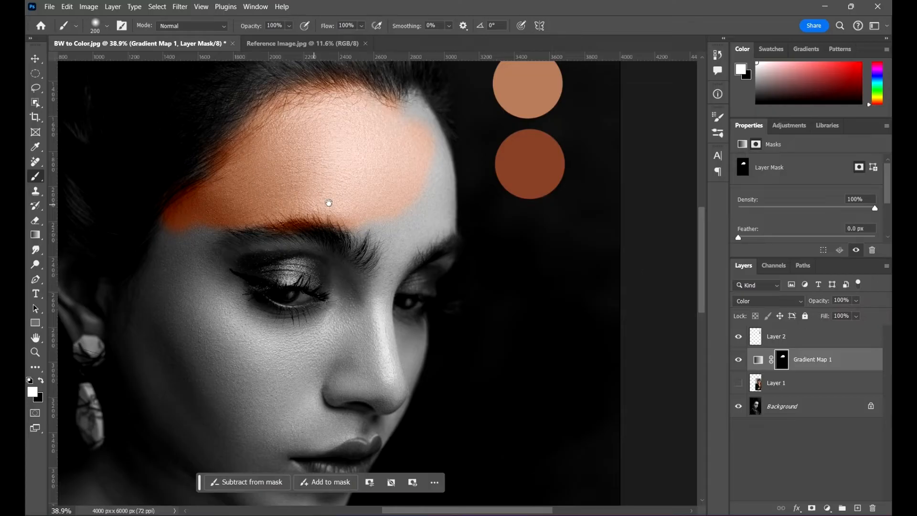
pyautogui.moveTo(328, 202); pyautogui.dragTo(351, 267)
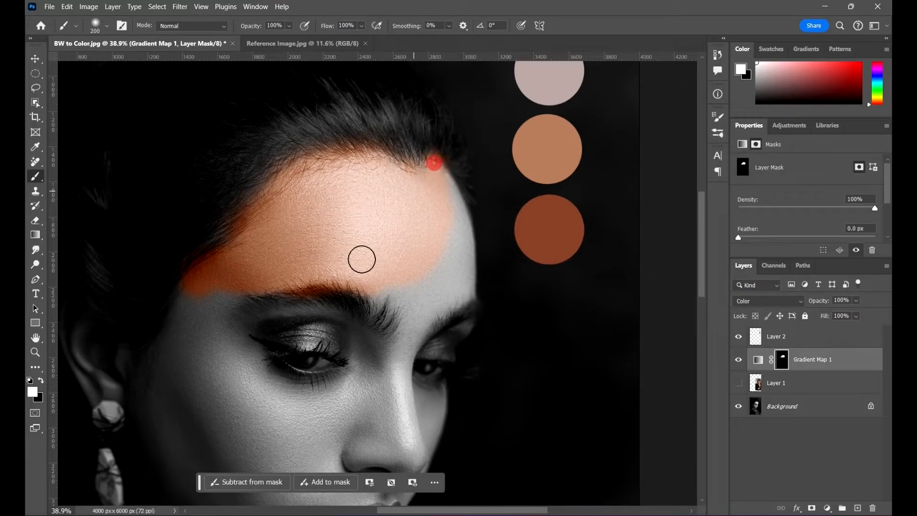
pyautogui.scroll(-6, 393, 209)
pyautogui.scroll(8, 264, 266)
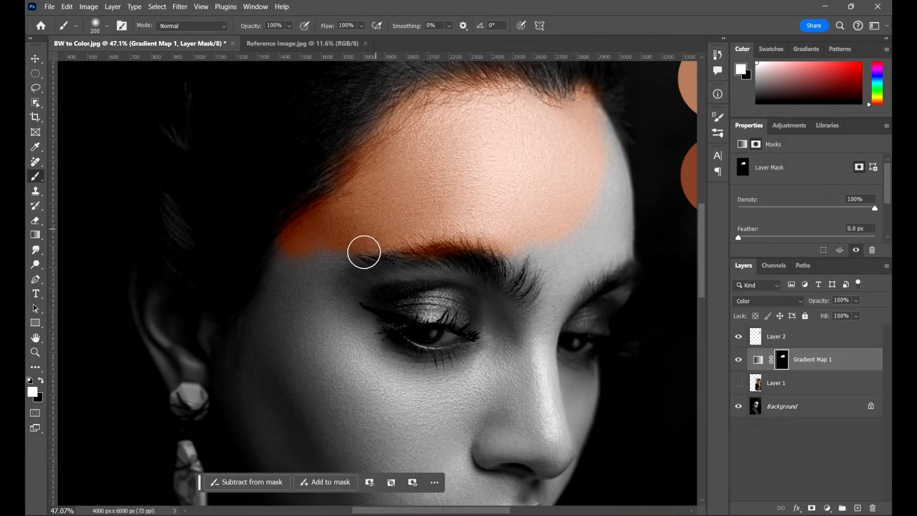
# - Paint the mask over the temple and the cheek beneath the near eye with a 300 px brush
pyautogui.scroll(1, 364, 252)
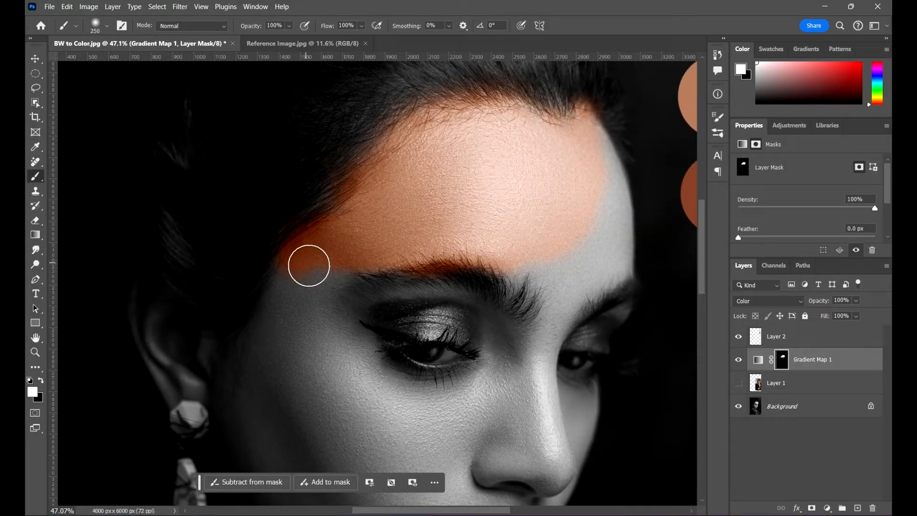
pyautogui.scroll(-5, 306, 275)
pyautogui.press('[')
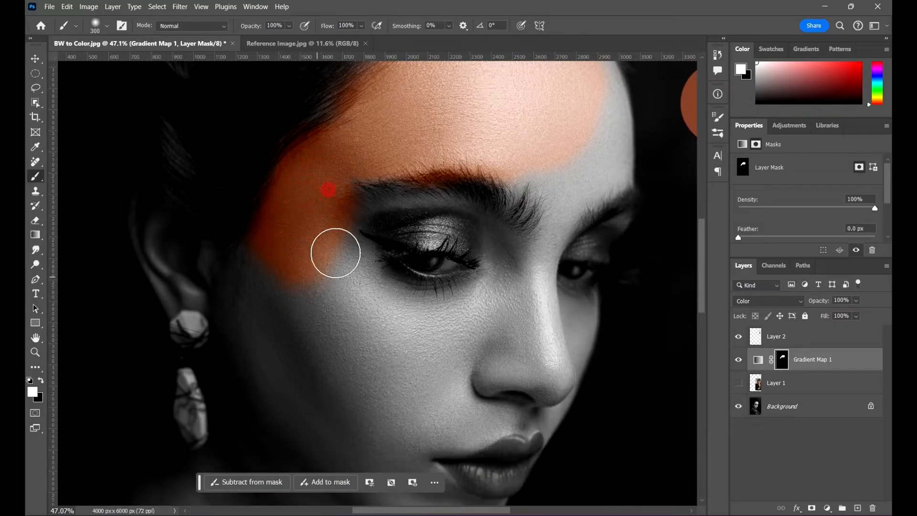
pyautogui.moveTo(335, 252)
pyautogui.mouseDown()
pyautogui.moveTo(337, 341)
pyautogui.moveTo(310, 246)
pyautogui.moveTo(307, 292)
pyautogui.moveTo(292, 246)
pyautogui.moveTo(263, 263)
pyautogui.moveTo(275, 269)
pyautogui.moveTo(260, 285)
pyautogui.moveTo(267, 307)
pyautogui.moveTo(344, 241)
pyautogui.moveTo(351, 223)
pyautogui.moveTo(381, 262)
pyautogui.moveTo(385, 254)
pyautogui.moveTo(432, 264)
pyautogui.moveTo(407, 272)
pyautogui.moveTo(492, 254)
pyautogui.moveTo(449, 294)
pyautogui.moveTo(460, 279)
pyautogui.moveTo(358, 301)
pyautogui.mouseUp()
pyautogui.scroll(-2, 267, 307)
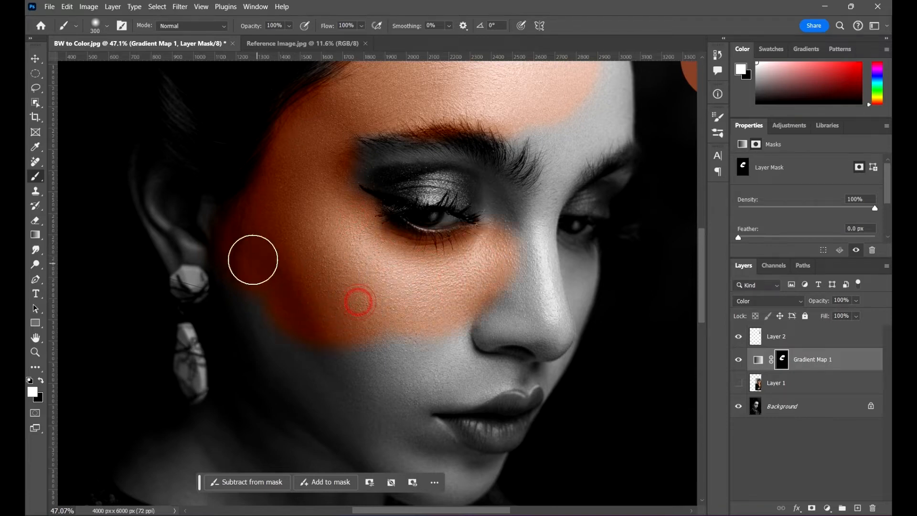
# - Paint the mask over the side of the face, the lower cheek, the jaw and the upper nose bridge
pyautogui.moveTo(252, 260)
pyautogui.mouseDown()
pyautogui.moveTo(314, 282)
pyautogui.moveTo(287, 218)
pyautogui.mouseUp()
pyautogui.moveTo(225, 218)
pyautogui.mouseDown()
pyautogui.moveTo(227, 254)
pyautogui.moveTo(208, 206)
pyautogui.moveTo(276, 297)
pyautogui.moveTo(275, 264)
pyautogui.moveTo(284, 274)
pyautogui.moveTo(297, 314)
pyautogui.moveTo(237, 265)
pyautogui.moveTo(279, 312)
pyautogui.moveTo(345, 336)
pyautogui.moveTo(364, 294)
pyautogui.moveTo(306, 276)
pyautogui.moveTo(351, 319)
pyautogui.moveTo(328, 352)
pyautogui.moveTo(381, 374)
pyautogui.mouseUp()
pyautogui.moveTo(411, 413)
pyautogui.mouseDown()
pyautogui.moveTo(287, 325)
pyautogui.moveTo(271, 371)
pyautogui.mouseUp()
pyautogui.moveTo(349, 186); pyautogui.dragTo(360, 235)
pyautogui.scroll(3, 372, 128)
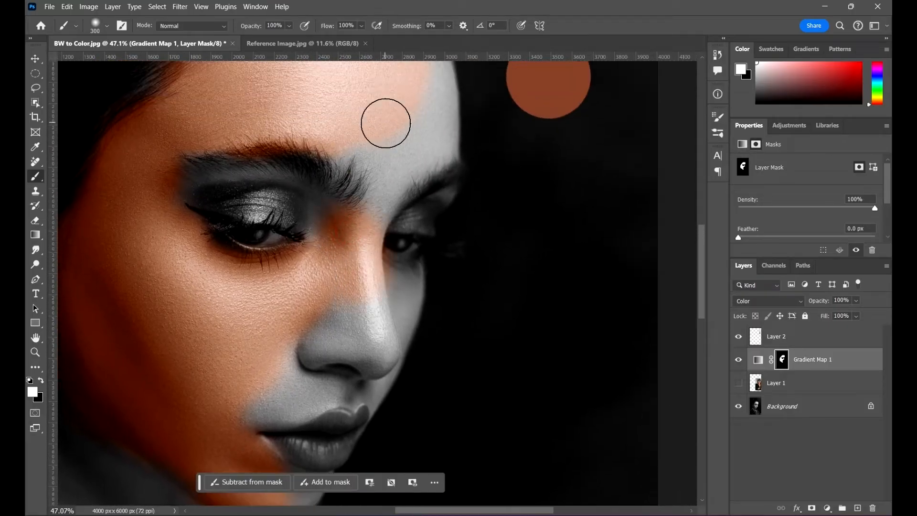
# - Paint the mask between the eyebrows and down the far edge of the forehead
pyautogui.moveTo(391, 105)
pyautogui.mouseDown()
pyautogui.moveTo(359, 161)
pyautogui.moveTo(375, 185)
pyautogui.mouseUp()
pyautogui.moveTo(373, 196)
pyautogui.mouseDown()
pyautogui.moveTo(371, 213)
pyautogui.moveTo(382, 153)
pyautogui.mouseUp()
pyautogui.scroll(5, 454, 133)
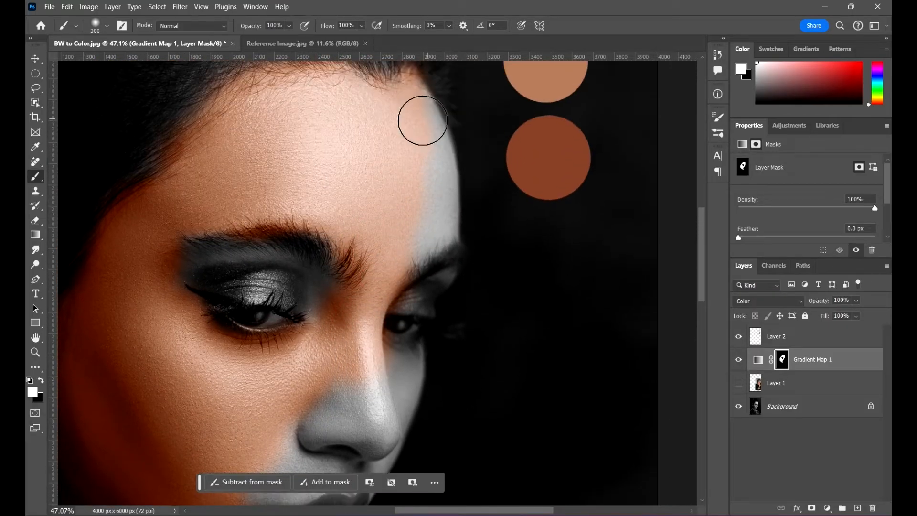
pyautogui.moveTo(418, 120)
pyautogui.mouseDown()
pyautogui.moveTo(430, 242)
pyautogui.moveTo(364, 276)
pyautogui.mouseUp()
# - Paint the mask over the far eyelid, reducing the brush to 125 px and then 60 px for the edges
pyautogui.scroll(5, 430, 242)
pyautogui.press('[')
pyautogui.press('[')
pyautogui.press('[')
pyautogui.press('[')
pyautogui.press('[')
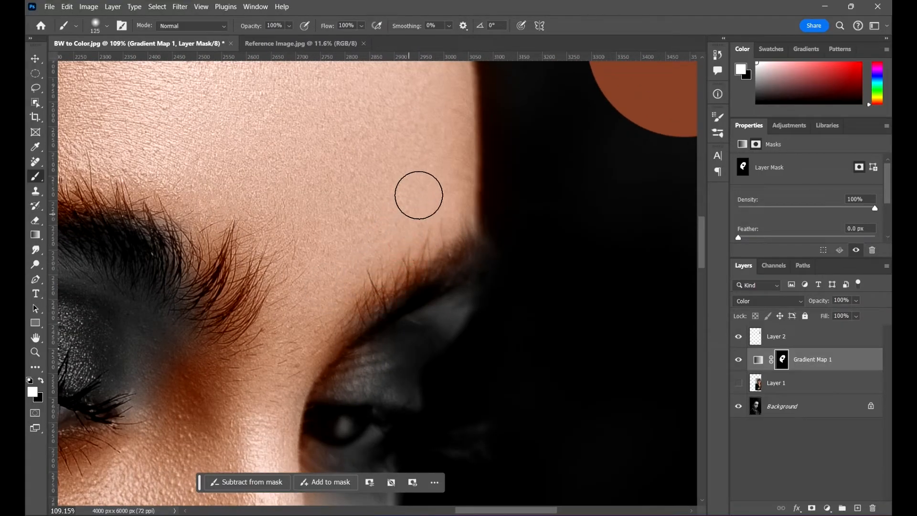
pyautogui.scroll(-4, 380, 237)
pyautogui.scroll(6, 418, 285)
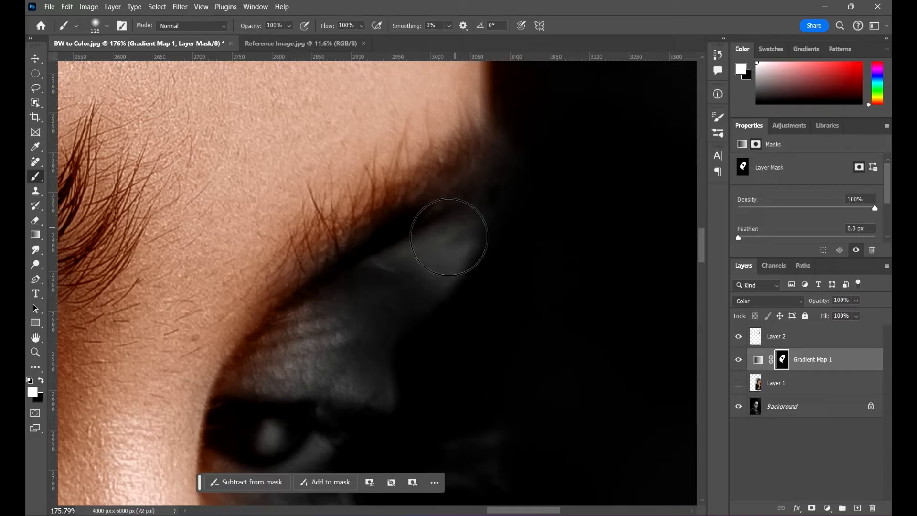
pyautogui.moveTo(442, 241)
pyautogui.mouseDown()
pyautogui.moveTo(423, 248)
pyautogui.moveTo(448, 227)
pyautogui.moveTo(439, 223)
pyautogui.moveTo(398, 259)
pyautogui.moveTo(419, 260)
pyautogui.moveTo(447, 222)
pyautogui.moveTo(344, 278)
pyautogui.moveTo(356, 256)
pyautogui.moveTo(365, 258)
pyautogui.moveTo(315, 304)
pyautogui.moveTo(362, 276)
pyautogui.moveTo(349, 308)
pyautogui.moveTo(251, 317)
pyautogui.moveTo(290, 293)
pyautogui.moveTo(273, 311)
pyautogui.moveTo(358, 317)
pyautogui.mouseUp()
pyautogui.scroll(-1, 357, 256)
pyautogui.press('[')
pyautogui.press('[')
pyautogui.press('[')
pyautogui.press('[')
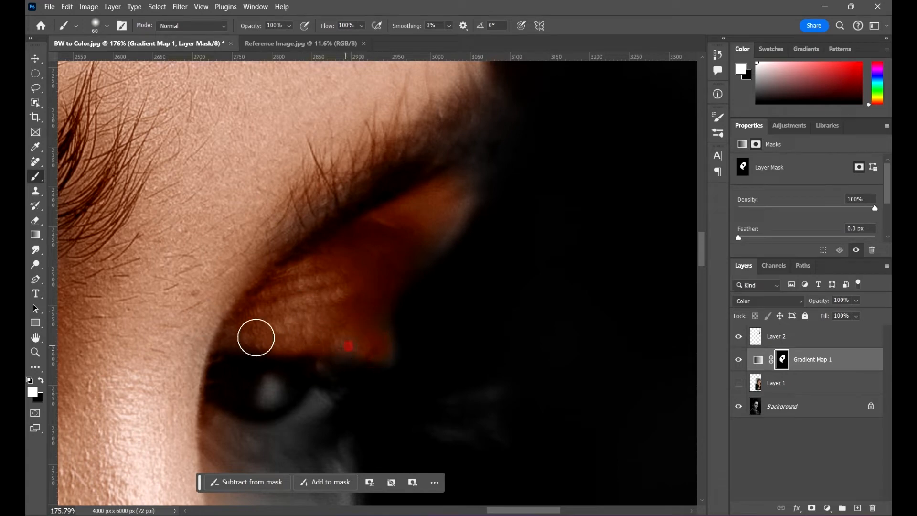
# - Fill in the outer corner of the far eyelid on the mask with a 45 px brush
pyautogui.scroll(-3, 422, 284)
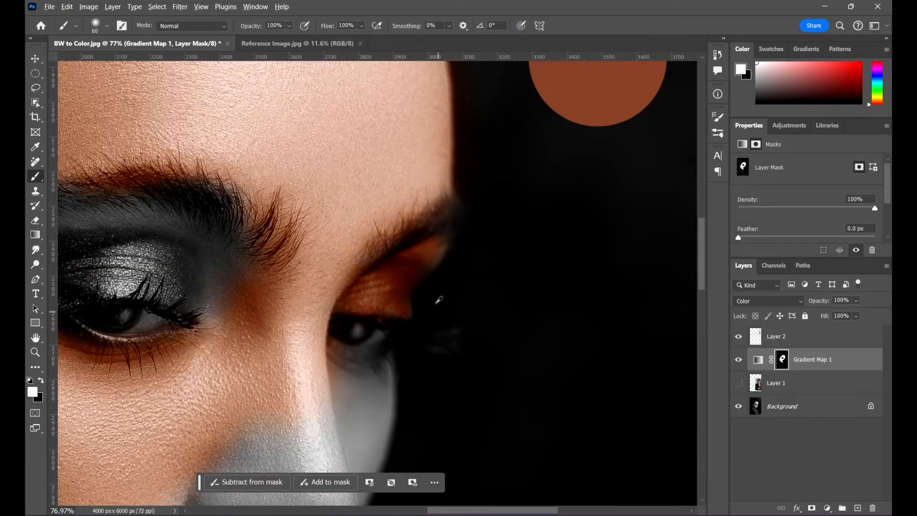
pyautogui.scroll(-2, 439, 300)
pyautogui.scroll(6, 436, 286)
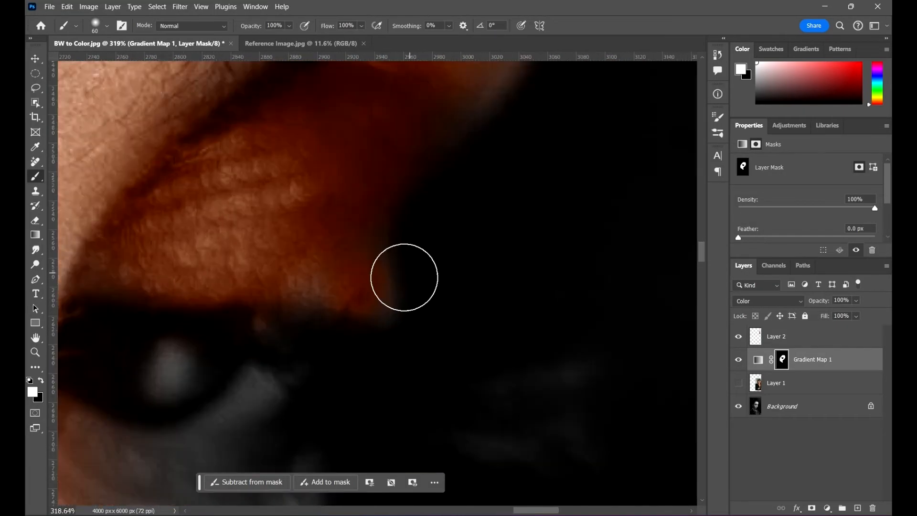
pyautogui.press('[')
pyautogui.press('[')
pyautogui.moveTo(351, 287); pyautogui.dragTo(342, 276)
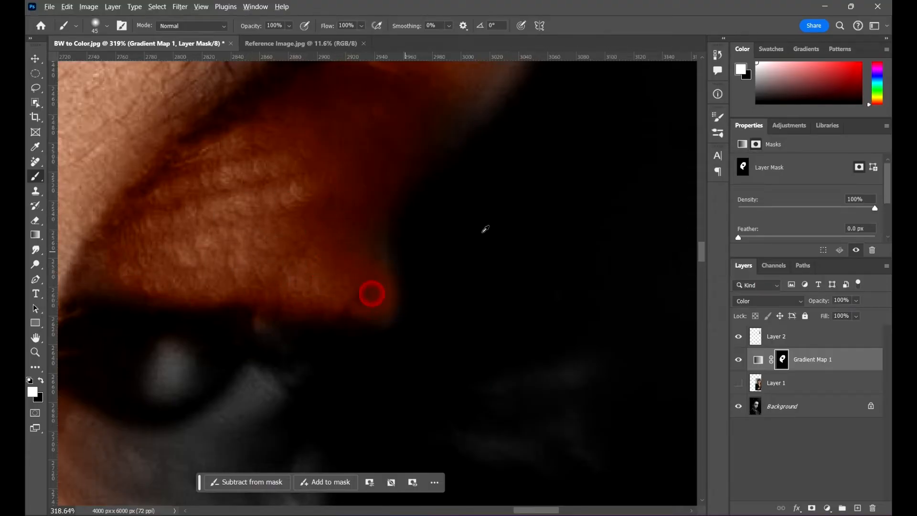
pyautogui.scroll(-8, 371, 294)
pyautogui.scroll(4, 369, 187)
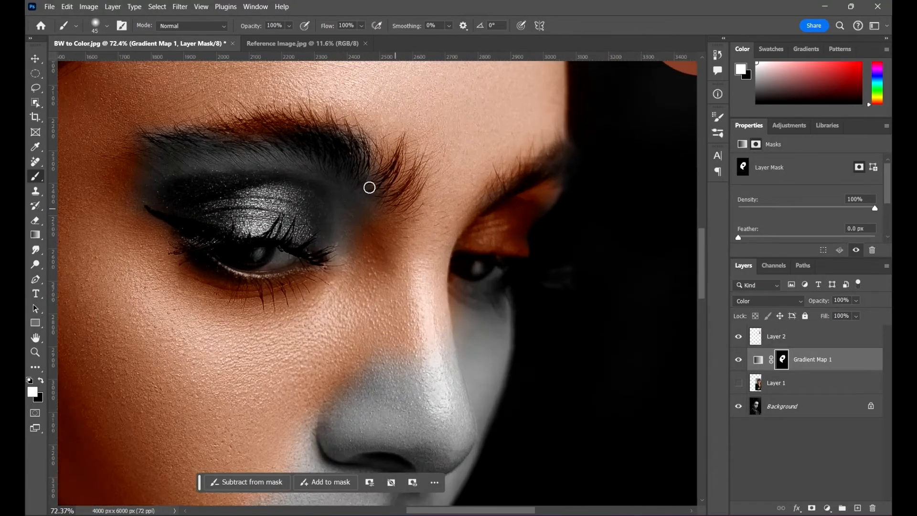
# - Paint the mask over the near eyelid, the lower eyebrow and the inner eye corner with a 250 px brush
pyautogui.scroll(2, 358, 192)
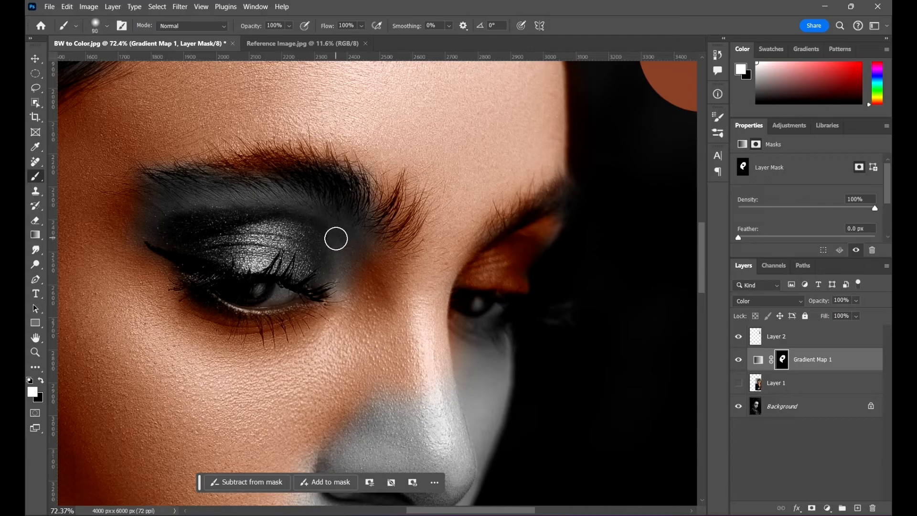
pyautogui.press(']')
pyautogui.press(']')
pyautogui.press(']')
pyautogui.press(']')
pyautogui.press(']')
pyautogui.press(']')
pyautogui.moveTo(330, 244)
pyautogui.mouseDown()
pyautogui.moveTo(296, 228)
pyautogui.moveTo(323, 232)
pyautogui.moveTo(215, 202)
pyautogui.moveTo(284, 196)
pyautogui.moveTo(121, 210)
pyautogui.moveTo(268, 160)
pyautogui.moveTo(204, 128)
pyautogui.moveTo(85, 145)
pyautogui.moveTo(224, 241)
pyautogui.moveTo(353, 240)
pyautogui.moveTo(385, 185)
pyautogui.moveTo(344, 164)
pyautogui.mouseUp()
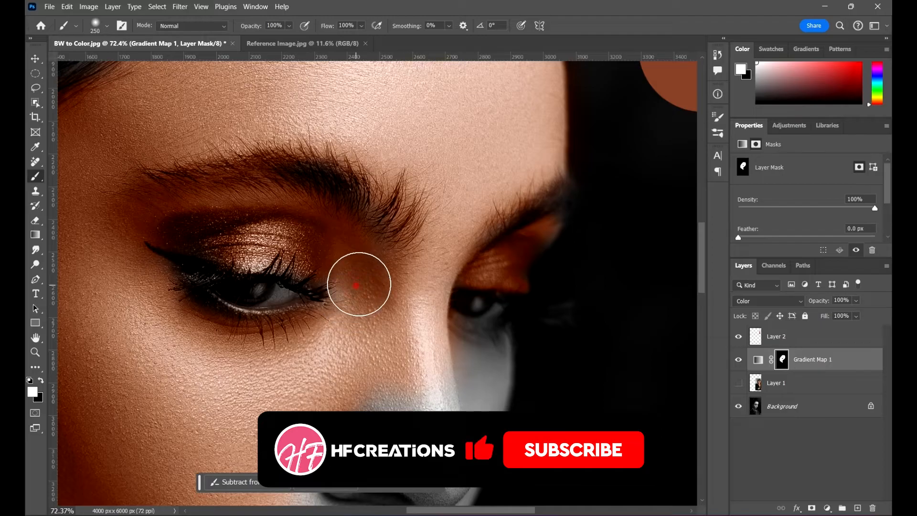
pyautogui.scroll(-6, 429, 237)
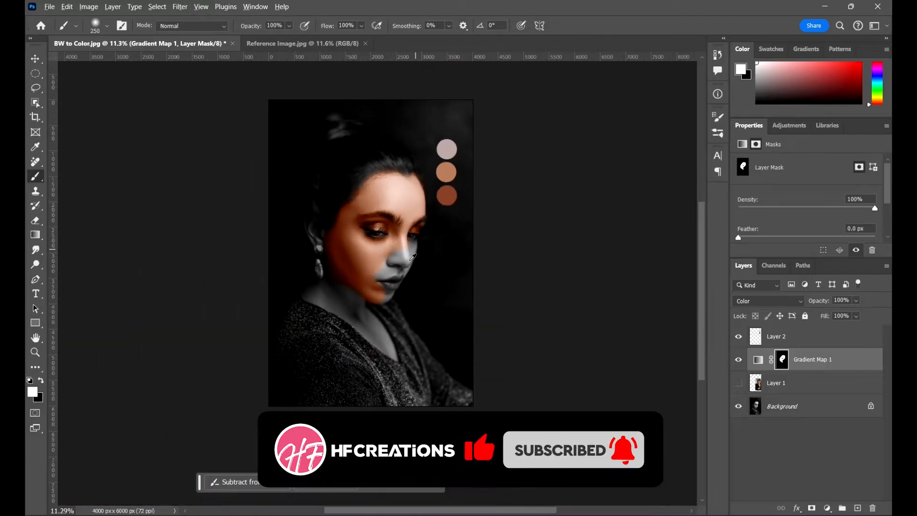
# - Paint the mask over the near side of the lower nose and the skin under the far eye with the 250 px brush
pyautogui.scroll(2, 396, 231)
pyautogui.scroll(4, 396, 232)
pyautogui.scroll(1, 395, 178)
pyautogui.moveTo(399, 176)
pyautogui.mouseDown()
pyautogui.moveTo(346, 324)
pyautogui.moveTo(451, 231)
pyautogui.moveTo(426, 252)
pyautogui.mouseUp()
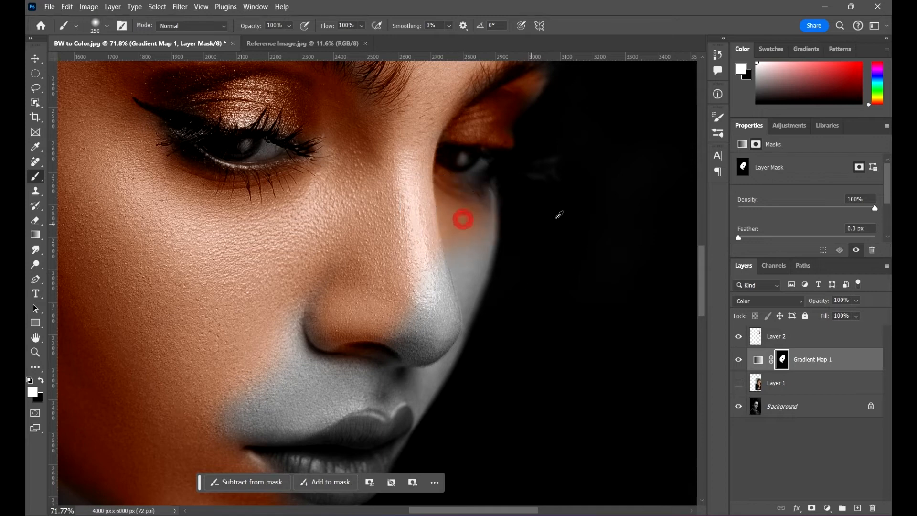
# - Fill in the far cheek under the eye and along the nose on the mask with a 90 to 100 px brush
pyautogui.scroll(5, 537, 217)
pyautogui.scroll(1, 379, 223)
pyautogui.press('[')
pyautogui.press('[')
pyautogui.press('[')
pyautogui.press('[')
pyautogui.press('[')
pyautogui.press('[')
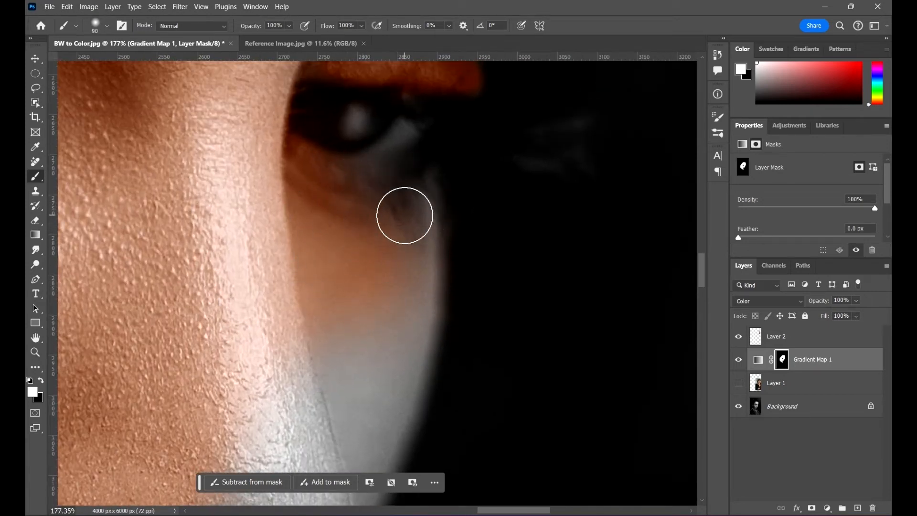
pyautogui.moveTo(409, 206)
pyautogui.mouseDown()
pyautogui.moveTo(377, 319)
pyautogui.moveTo(399, 244)
pyautogui.moveTo(417, 243)
pyautogui.moveTo(416, 299)
pyautogui.moveTo(414, 244)
pyautogui.moveTo(398, 301)
pyautogui.moveTo(337, 399)
pyautogui.moveTo(341, 315)
pyautogui.mouseUp()
pyautogui.scroll(-3, 339, 313)
pyautogui.moveTo(311, 206)
pyautogui.mouseDown()
pyautogui.moveTo(316, 286)
pyautogui.moveTo(292, 330)
pyautogui.mouseUp()
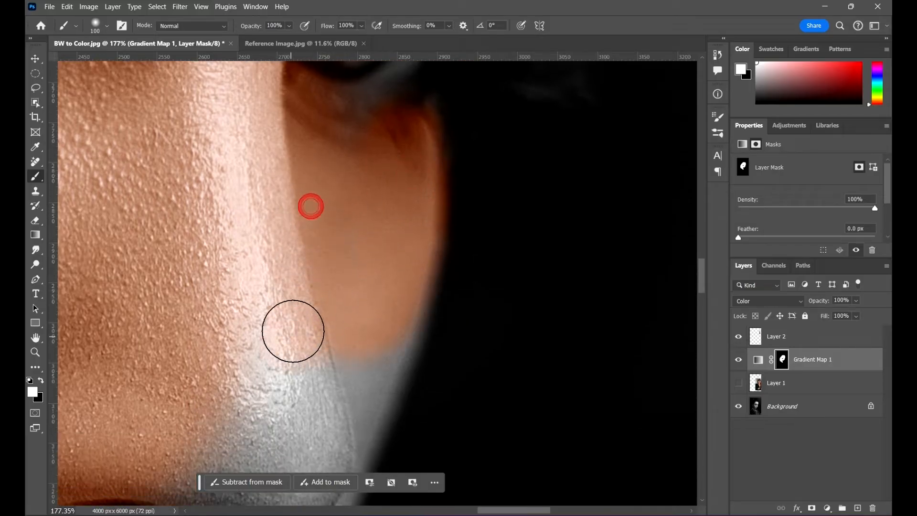
# - Extend the mask down the lower far cheek and onto the far side of the nose with the 100 px brush
pyautogui.moveTo(399, 256); pyautogui.dragTo(329, 373)
pyautogui.moveTo(449, 297); pyautogui.dragTo(377, 154)
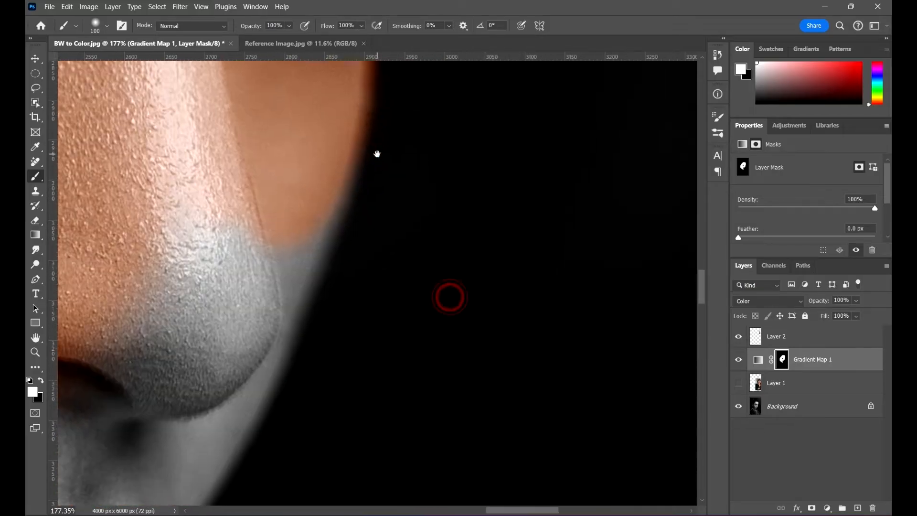
pyautogui.moveTo(315, 162)
pyautogui.mouseDown()
pyautogui.moveTo(286, 211)
pyautogui.moveTo(316, 245)
pyautogui.mouseUp()
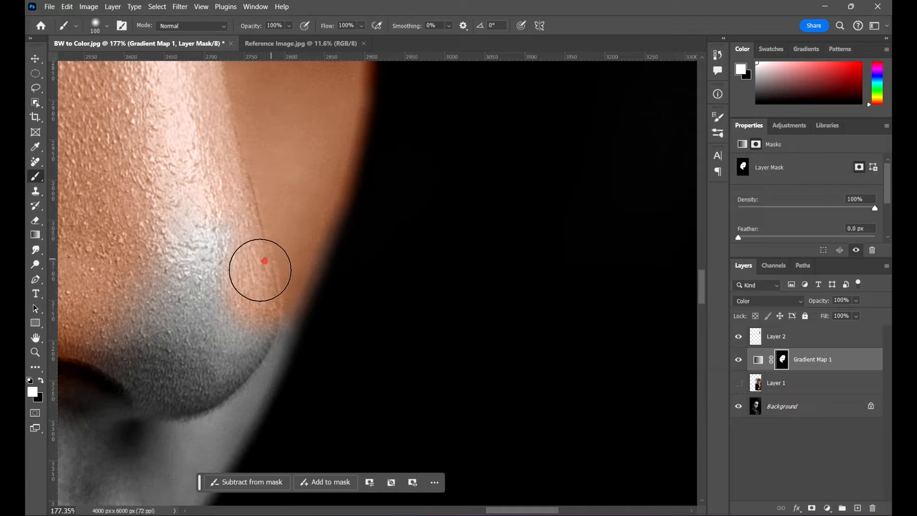
pyautogui.moveTo(260, 270); pyautogui.dragTo(272, 256)
pyautogui.scroll(-5, 272, 256)
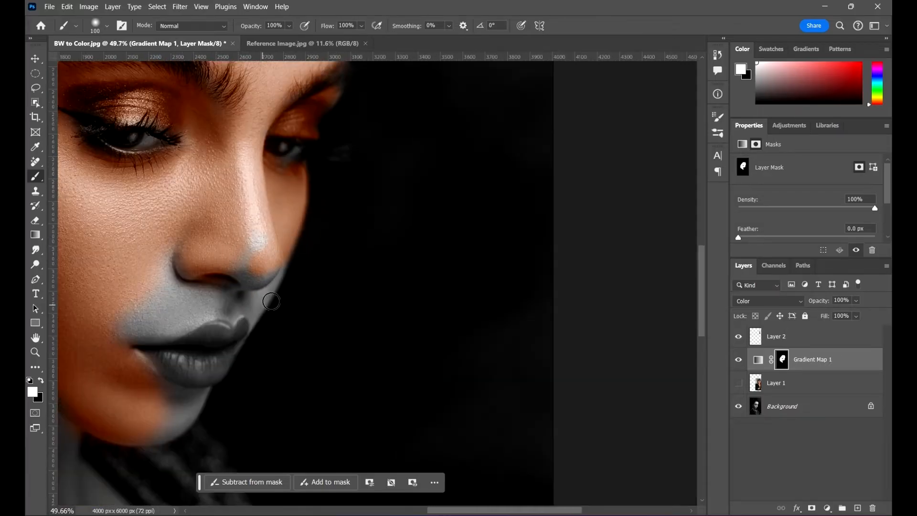
# - Paint the mask over the remaining grey nose highlight and the skin above the upper lip with a 400 px brush
pyautogui.moveTo(254, 260)
pyautogui.mouseDown()
pyautogui.moveTo(247, 239)
pyautogui.moveTo(166, 295)
pyautogui.moveTo(160, 255)
pyautogui.moveTo(142, 305)
pyautogui.moveTo(127, 308)
pyautogui.moveTo(187, 292)
pyautogui.moveTo(169, 304)
pyautogui.mouseUp()
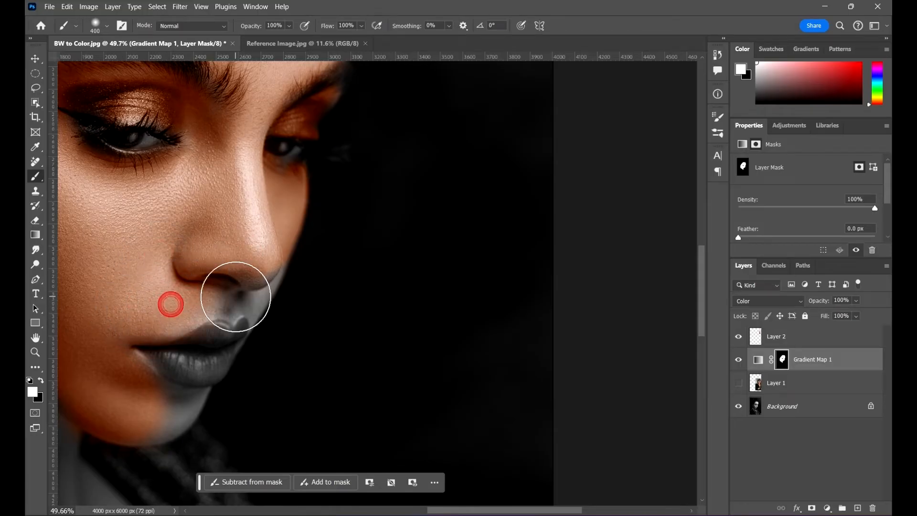
pyautogui.moveTo(284, 319); pyautogui.dragTo(381, 261)
pyautogui.moveTo(337, 220); pyautogui.dragTo(352, 218)
# - Paint the mask over the nose tip and the far skin beside the upper lip, reducing the brush to 150, 45 and 20 px
pyautogui.press('[')
pyautogui.press('[')
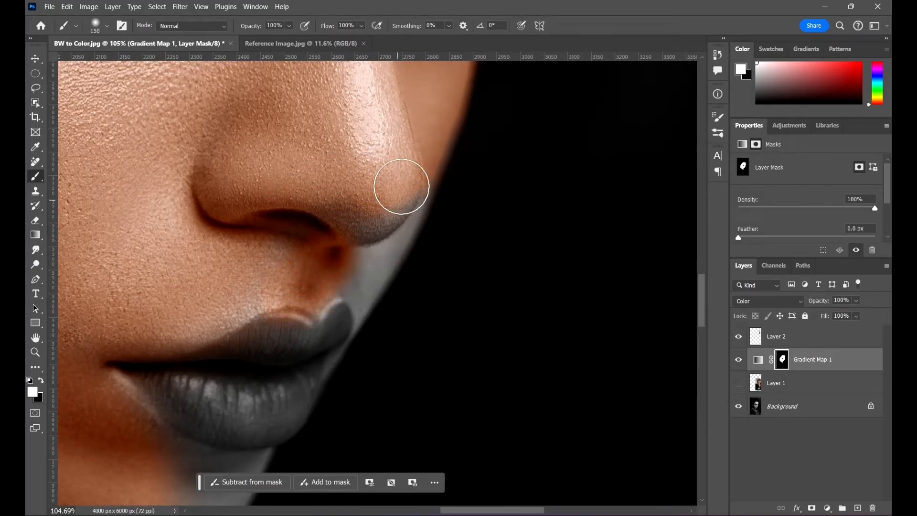
pyautogui.moveTo(401, 186)
pyautogui.mouseDown()
pyautogui.moveTo(347, 230)
pyautogui.moveTo(407, 181)
pyautogui.moveTo(359, 264)
pyautogui.mouseUp()
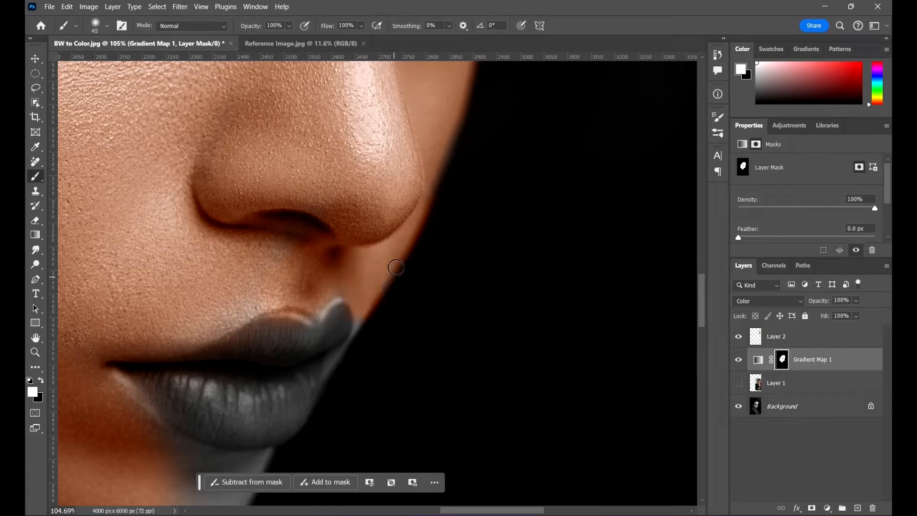
pyautogui.moveTo(367, 320); pyautogui.dragTo(346, 299)
pyautogui.press('[')
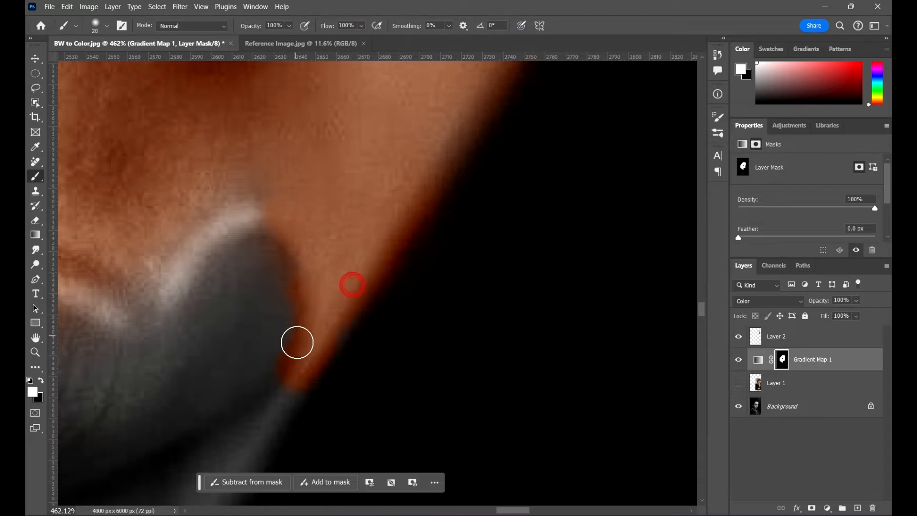
pyautogui.scroll(-5, 362, 255)
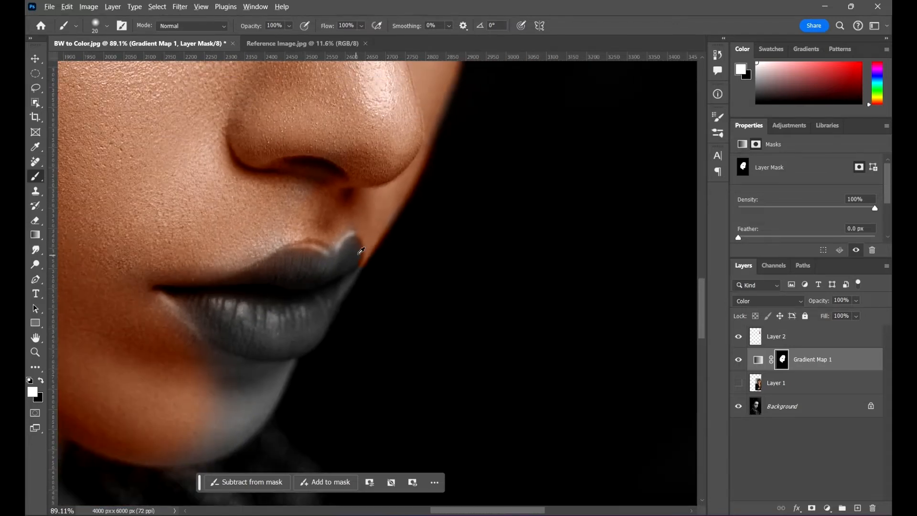
# - Switch to black and remove the mask spill from the far end of the upper lip with a 40 px brush
pyautogui.scroll(5, 361, 250)
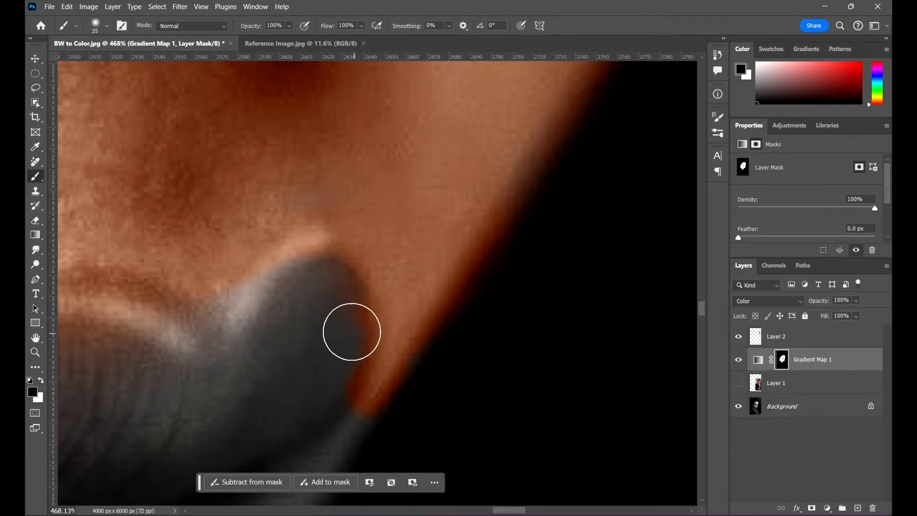
pyautogui.press(']')
pyautogui.moveTo(342, 333)
pyautogui.mouseDown()
pyautogui.moveTo(314, 382)
pyautogui.moveTo(328, 370)
pyautogui.moveTo(318, 402)
pyautogui.moveTo(339, 363)
pyautogui.mouseUp()
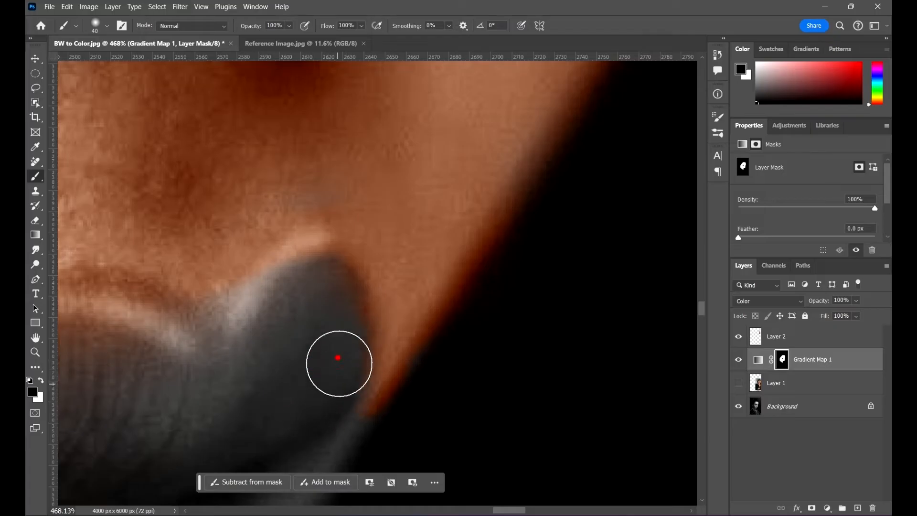
pyautogui.moveTo(333, 308)
pyautogui.mouseDown()
pyautogui.moveTo(312, 288)
pyautogui.moveTo(333, 294)
pyautogui.moveTo(300, 329)
pyautogui.mouseUp()
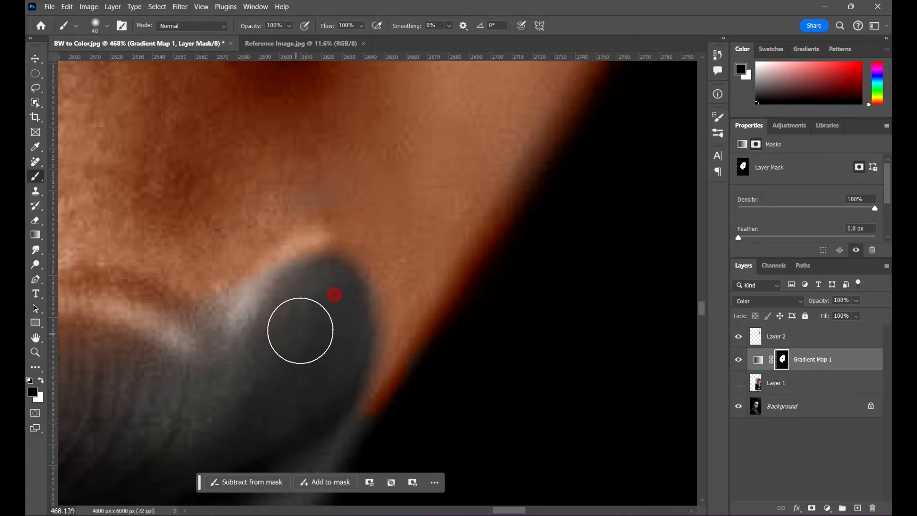
pyautogui.moveTo(332, 417); pyautogui.dragTo(335, 413)
pyautogui.moveTo(418, 414); pyautogui.dragTo(388, 448)
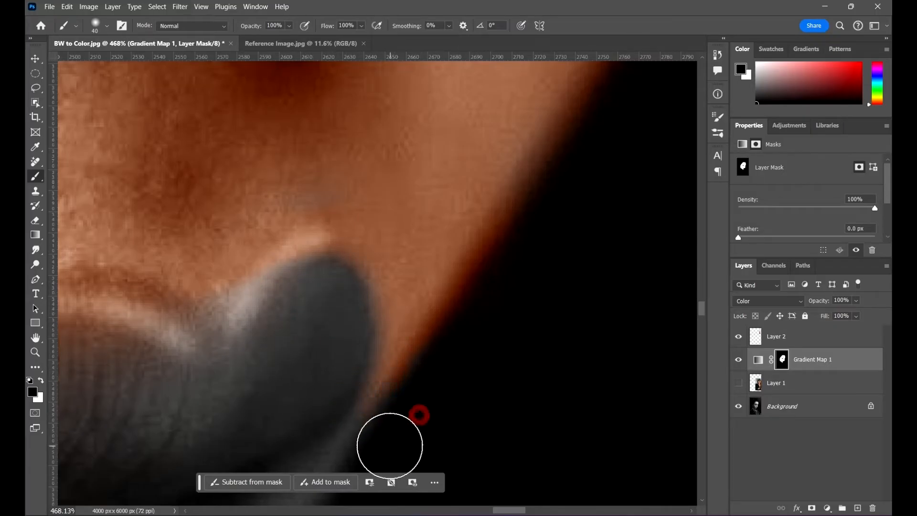
pyautogui.scroll(-8, 419, 188)
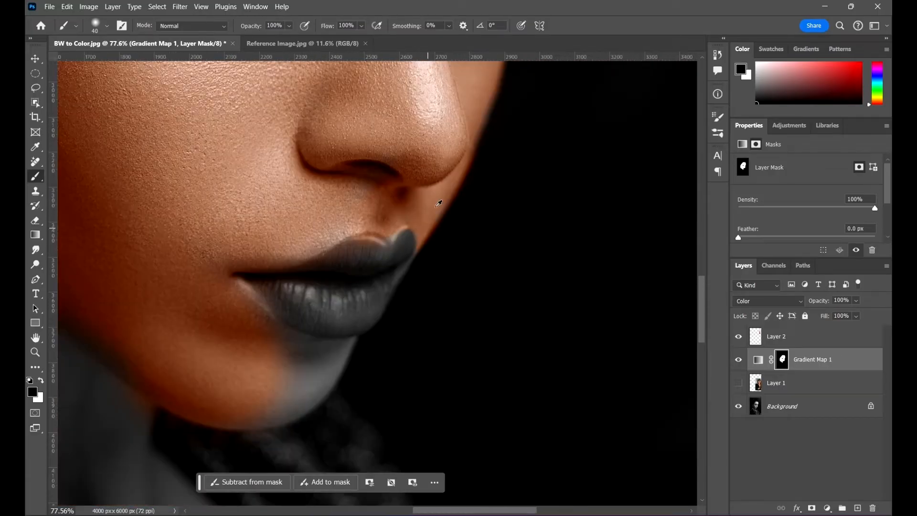
# - Remove the skin tone from the rest of the upper lip on the mask, enlarging the black brush to 90 px
pyautogui.scroll(2, 382, 221)
pyautogui.scroll(4, 379, 239)
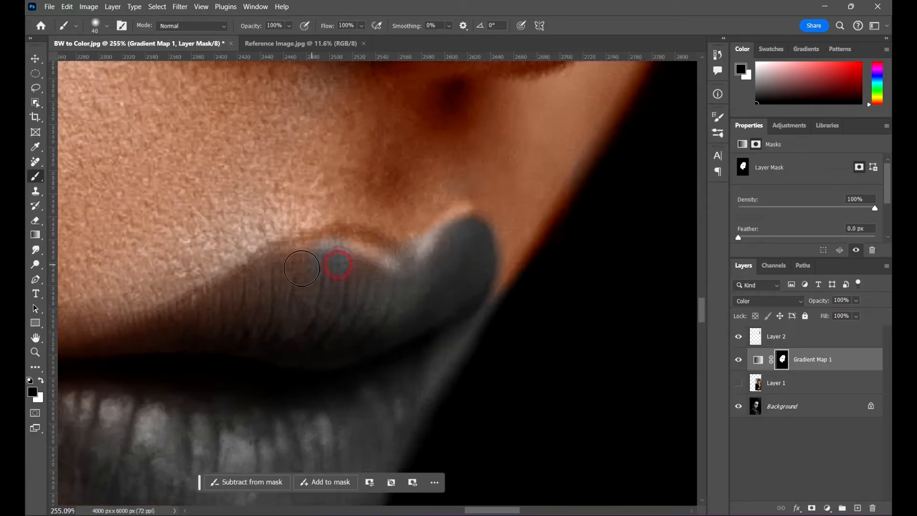
pyautogui.press(']')
pyautogui.press(']')
pyautogui.moveTo(268, 299)
pyautogui.mouseDown()
pyautogui.moveTo(341, 274)
pyautogui.moveTo(354, 287)
pyautogui.moveTo(410, 281)
pyautogui.moveTo(419, 299)
pyautogui.moveTo(311, 315)
pyautogui.moveTo(251, 349)
pyautogui.moveTo(221, 331)
pyautogui.mouseUp()
pyautogui.scroll(-3, 393, 254)
pyautogui.scroll(-3, 393, 254)
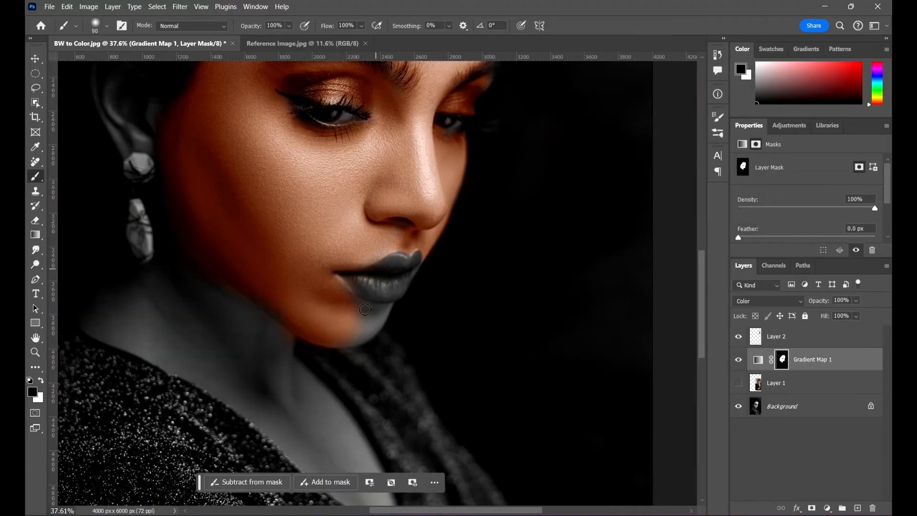
# - Switch back to white and paint the mask over the grey part of the chin with a larger brush
pyautogui.scroll(3, 364, 300)
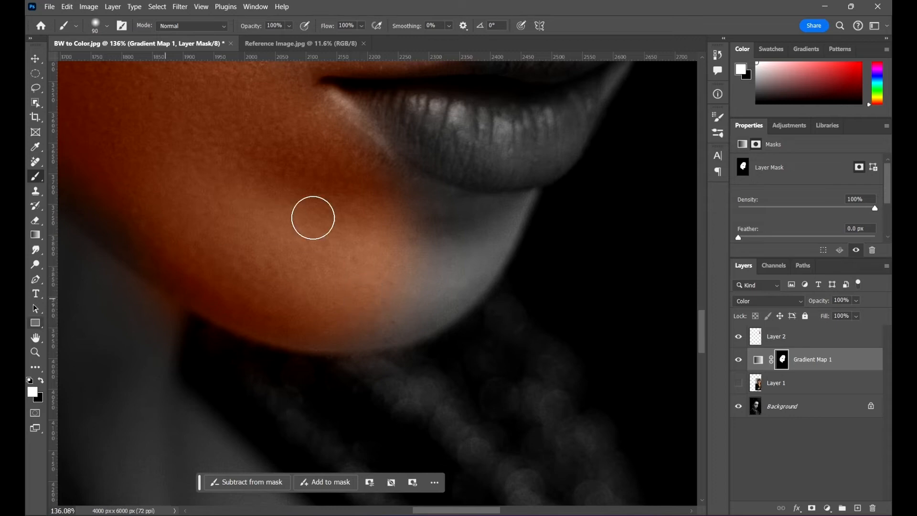
pyautogui.scroll(3, 408, 256)
pyautogui.click(27, 380)
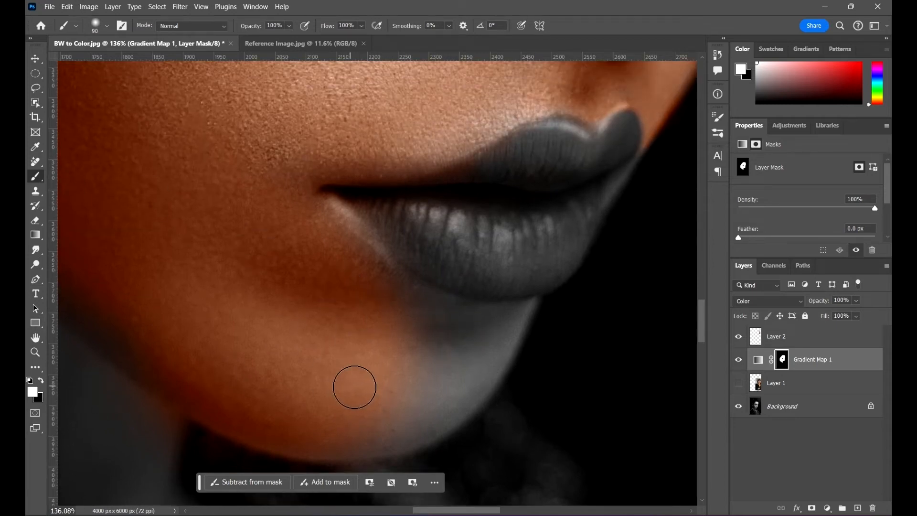
pyautogui.press(']')
pyautogui.press(']')
pyautogui.moveTo(425, 352)
pyautogui.mouseDown()
pyautogui.moveTo(389, 347)
pyautogui.moveTo(412, 354)
pyautogui.moveTo(389, 379)
pyautogui.moveTo(416, 383)
pyautogui.moveTo(389, 403)
pyautogui.mouseUp()
# - Fill in the chin edges and the skin under the lower lip on the mask, using an 80 px brush for the details
pyautogui.press('[')
pyautogui.press('[')
pyautogui.press('[')
pyautogui.press('[')
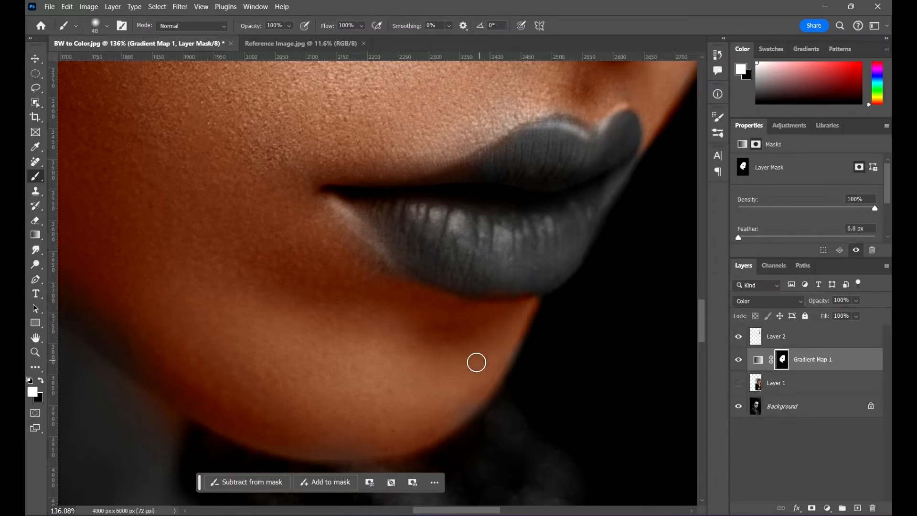
pyautogui.press(']')
pyautogui.scroll(-2, 480, 339)
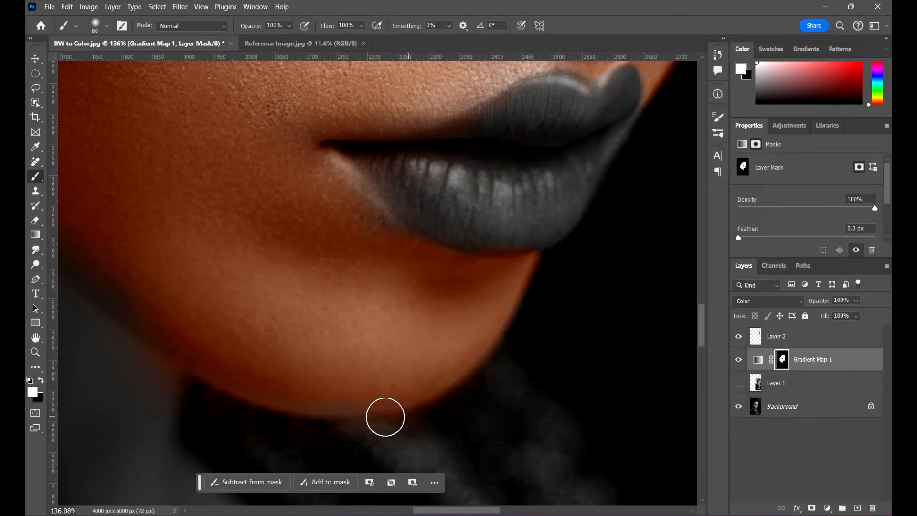
pyautogui.click(364, 395)
pyautogui.scroll(-8, 357, 262)
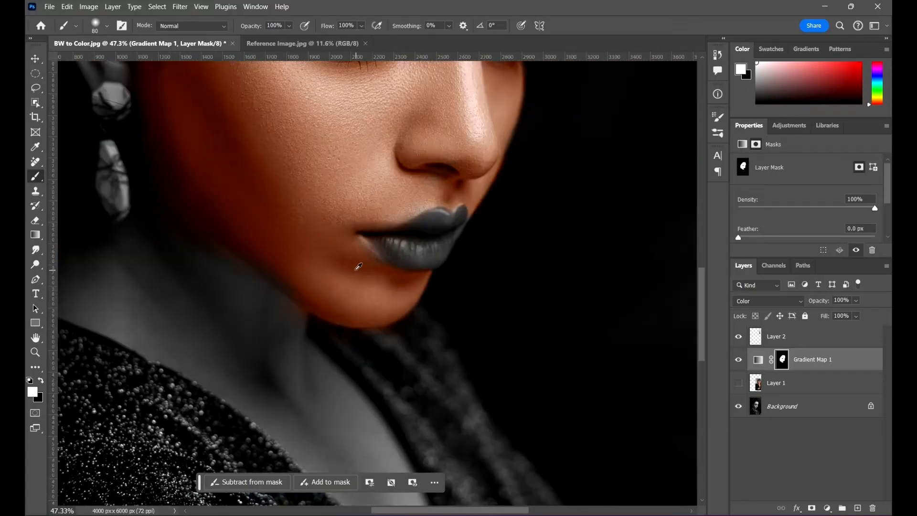
# - Paint the mask over the upper and inner ear with a 200 px brush
pyautogui.scroll(-4, 375, 249)
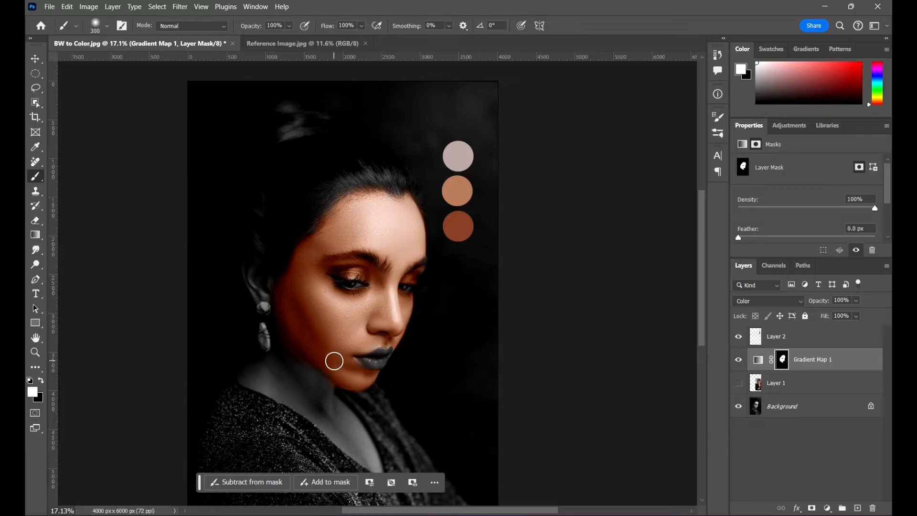
pyautogui.scroll(8, 293, 258)
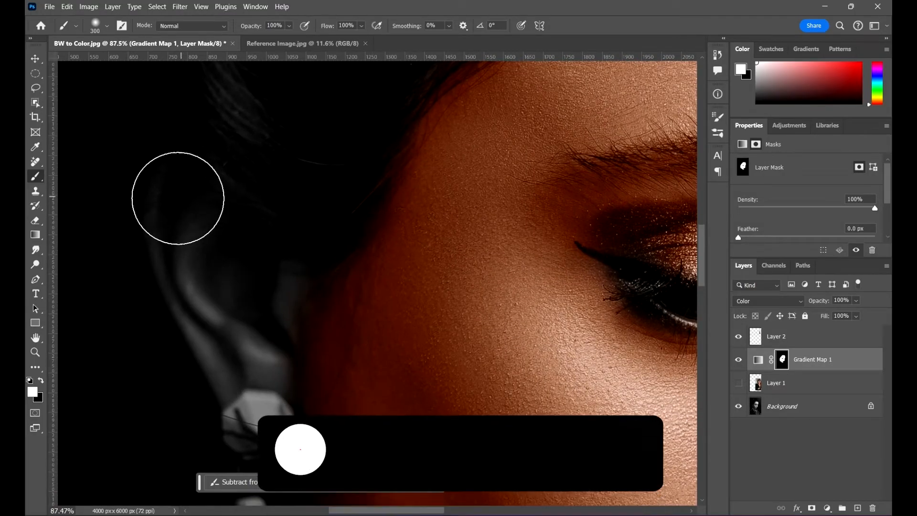
pyautogui.press('[')
pyautogui.press('[')
pyautogui.press('[')
pyautogui.press('[')
pyautogui.moveTo(178, 195)
pyautogui.mouseDown()
pyautogui.moveTo(187, 235)
pyautogui.moveTo(205, 225)
pyautogui.moveTo(268, 307)
pyautogui.moveTo(218, 217)
pyautogui.moveTo(200, 271)
pyautogui.moveTo(174, 232)
pyautogui.mouseUp()
pyautogui.moveTo(172, 221); pyautogui.dragTo(202, 278)
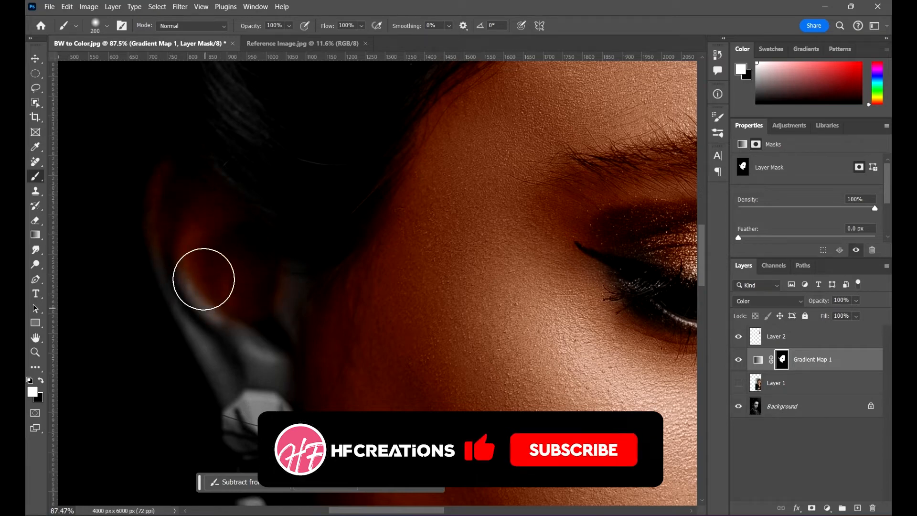
# - Paint the mask along the outer rim of the ear and down to the earlobe above the earring
pyautogui.moveTo(174, 219); pyautogui.dragTo(184, 274)
pyautogui.moveTo(180, 256)
pyautogui.mouseDown()
pyautogui.moveTo(219, 334)
pyautogui.moveTo(258, 354)
pyautogui.moveTo(274, 299)
pyautogui.mouseUp()
pyautogui.scroll(-2, 294, 300)
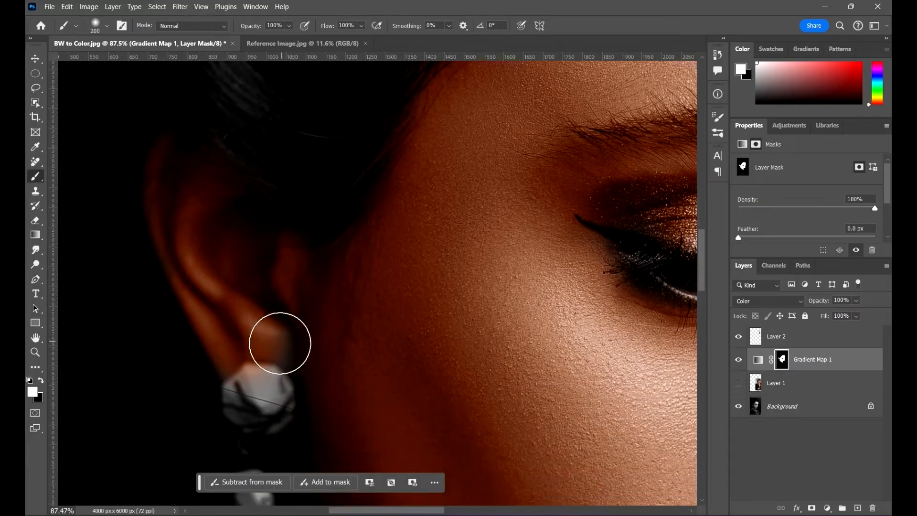
pyautogui.scroll(-1, 298, 290)
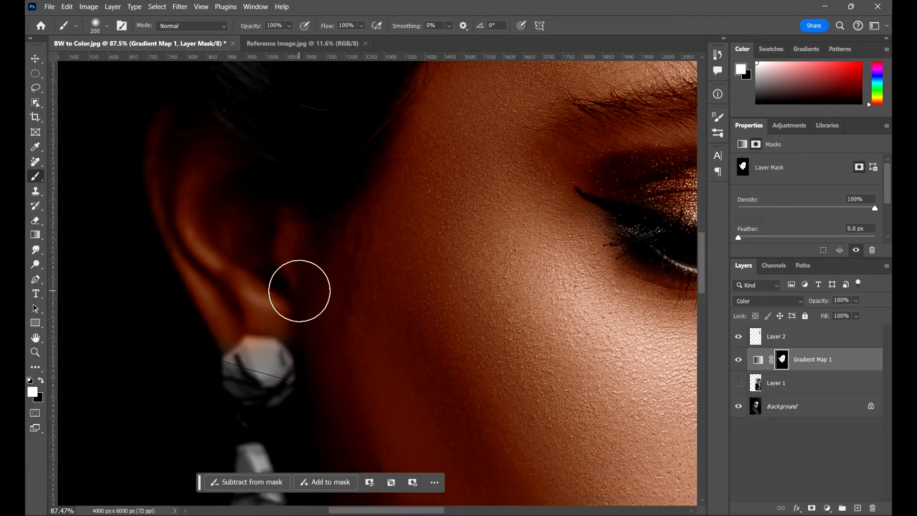
pyautogui.scroll(-5, 299, 290)
pyautogui.scroll(-3, 300, 288)
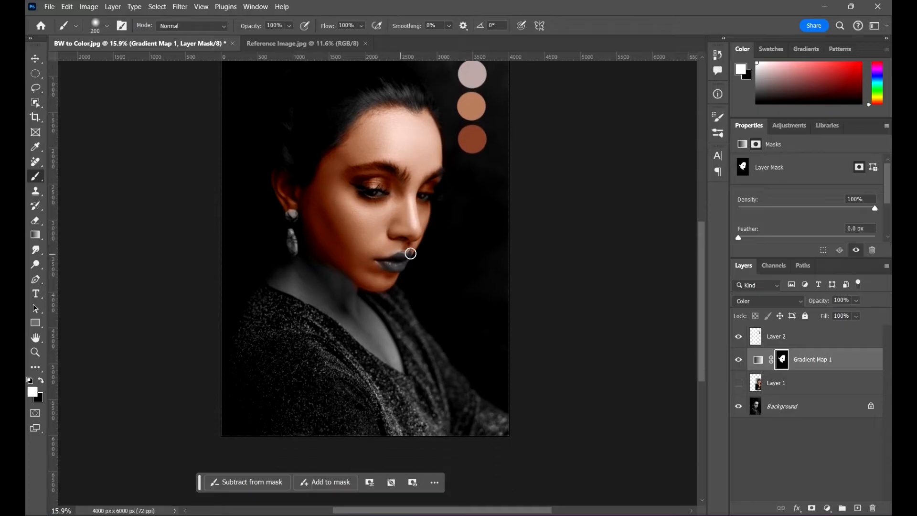
# - Enlarge the brush to 600 px and paint the mask over the neck below the jaw
pyautogui.scroll(6, 326, 268)
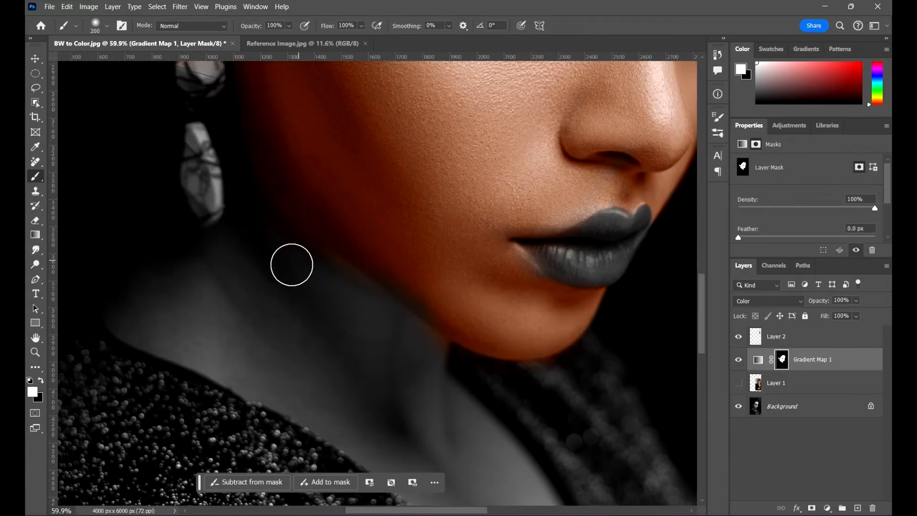
pyautogui.scroll(2, 292, 285)
pyautogui.press(']')
pyautogui.press(']')
pyautogui.press(']')
pyautogui.press(']')
pyautogui.press(']')
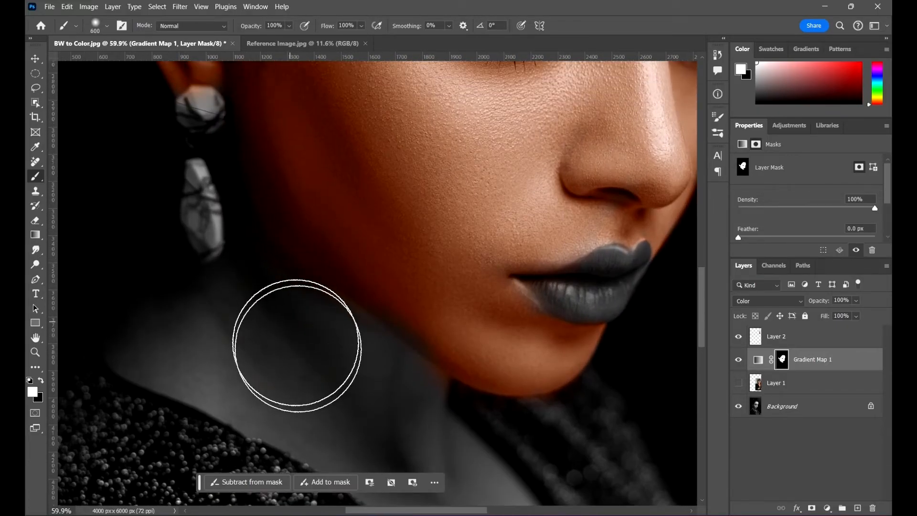
pyautogui.moveTo(307, 337); pyautogui.dragTo(323, 397)
# - Reduce the brush to 400 px and paint the mask over the side of the neck below the earring and jaw
pyautogui.scroll(-1, 315, 334)
pyautogui.press('[')
pyautogui.press('[')
pyautogui.moveTo(307, 272)
pyautogui.mouseDown()
pyautogui.moveTo(236, 260)
pyautogui.moveTo(159, 319)
pyautogui.mouseUp()
pyautogui.moveTo(350, 358)
pyautogui.mouseDown()
pyautogui.moveTo(275, 292)
pyautogui.moveTo(277, 278)
pyautogui.mouseUp()
pyautogui.moveTo(192, 280); pyautogui.dragTo(253, 254)
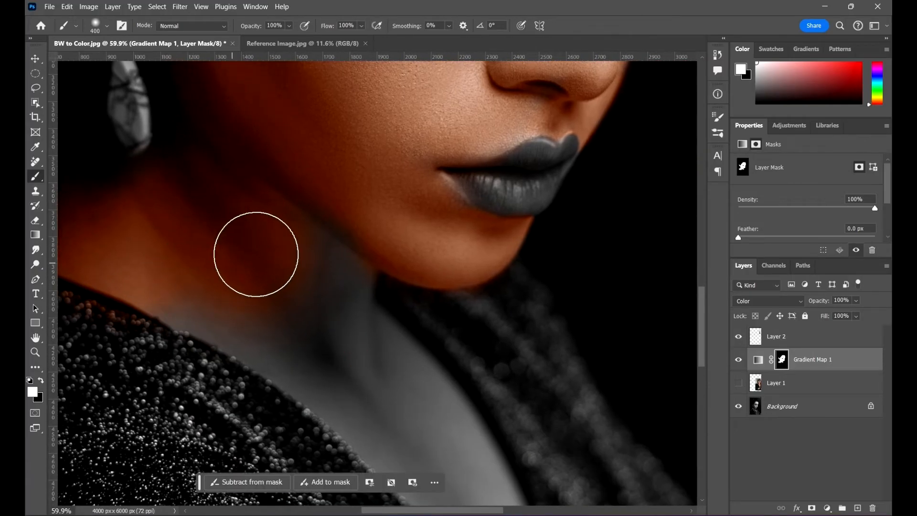
# - Paint the mask over the front of the neck under the chin and down to the upper chest
pyautogui.moveTo(321, 267); pyautogui.dragTo(328, 286)
pyautogui.moveTo(368, 348); pyautogui.dragTo(310, 292)
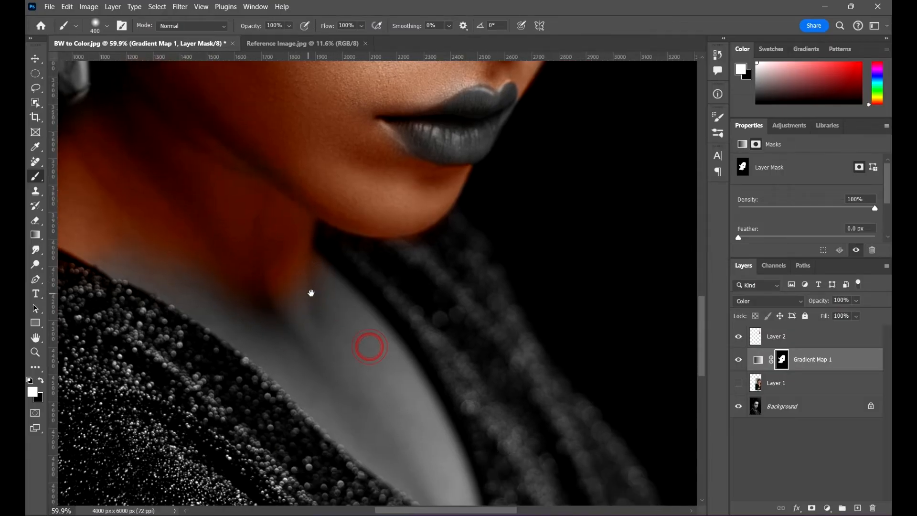
pyautogui.moveTo(115, 236)
pyautogui.mouseDown()
pyautogui.moveTo(249, 270)
pyautogui.moveTo(241, 263)
pyautogui.moveTo(320, 312)
pyautogui.mouseUp()
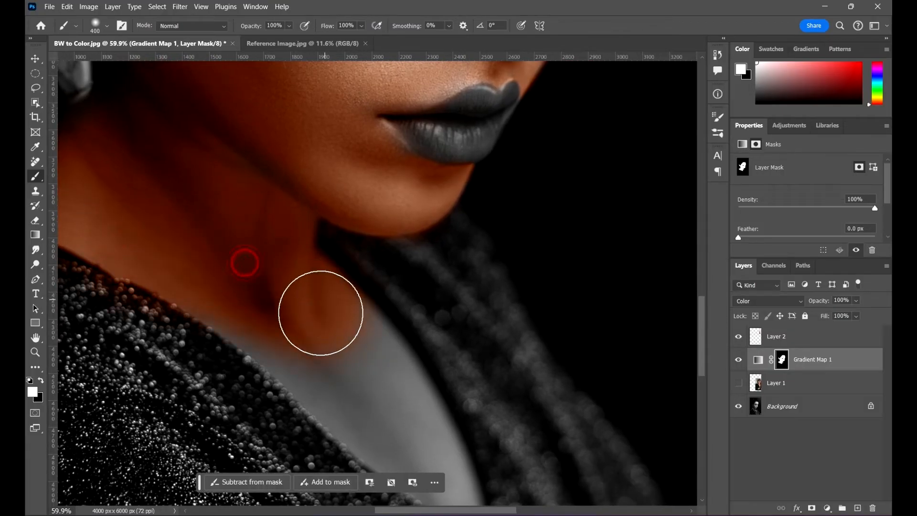
pyautogui.moveTo(345, 345); pyautogui.dragTo(359, 383)
pyautogui.moveTo(443, 368); pyautogui.dragTo(383, 294)
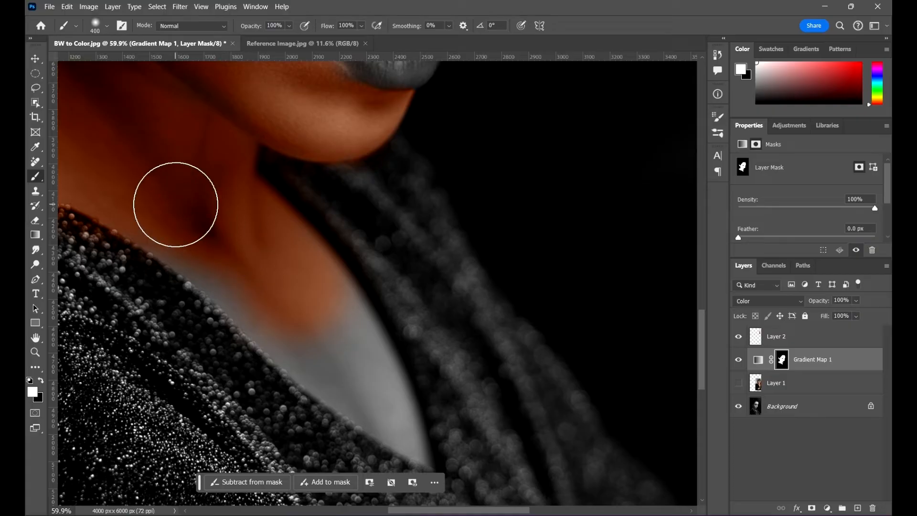
# - Paint the mask over the remaining chest skin in the V-neckline, using a 100 px brush along the sweater's edge
pyautogui.moveTo(143, 179)
pyautogui.mouseDown()
pyautogui.moveTo(242, 235)
pyautogui.moveTo(328, 303)
pyautogui.moveTo(350, 348)
pyautogui.moveTo(345, 340)
pyautogui.moveTo(347, 374)
pyautogui.moveTo(354, 347)
pyautogui.moveTo(371, 358)
pyautogui.moveTo(386, 393)
pyautogui.moveTo(391, 371)
pyautogui.moveTo(373, 398)
pyautogui.moveTo(397, 397)
pyautogui.moveTo(431, 455)
pyautogui.moveTo(407, 442)
pyautogui.mouseUp()
pyautogui.press('[')
pyautogui.press('[')
pyautogui.press('[')
pyautogui.press('[')
pyautogui.press('[')
pyautogui.press('[')
pyautogui.moveTo(355, 405)
pyautogui.mouseDown()
pyautogui.moveTo(280, 360)
pyautogui.moveTo(212, 293)
pyautogui.mouseUp()
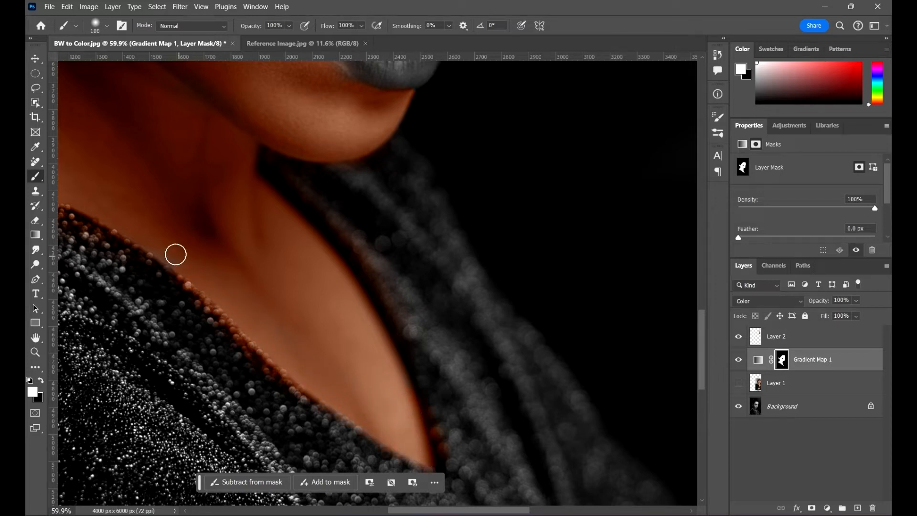
# - Remove the skin tone spilled on the sweater's neckline by painting black on the mask with a 175 px brush
pyautogui.press(']')
pyautogui.press(']')
pyautogui.press(']')
pyautogui.press('x')
pyautogui.click(209, 315)
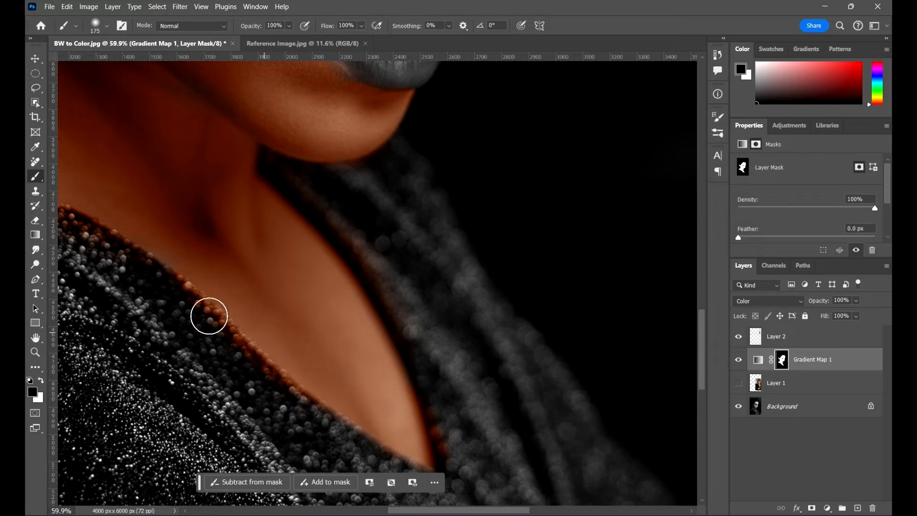
pyautogui.moveTo(68, 229); pyautogui.dragTo(133, 274)
pyautogui.moveTo(320, 308); pyautogui.dragTo(345, 221)
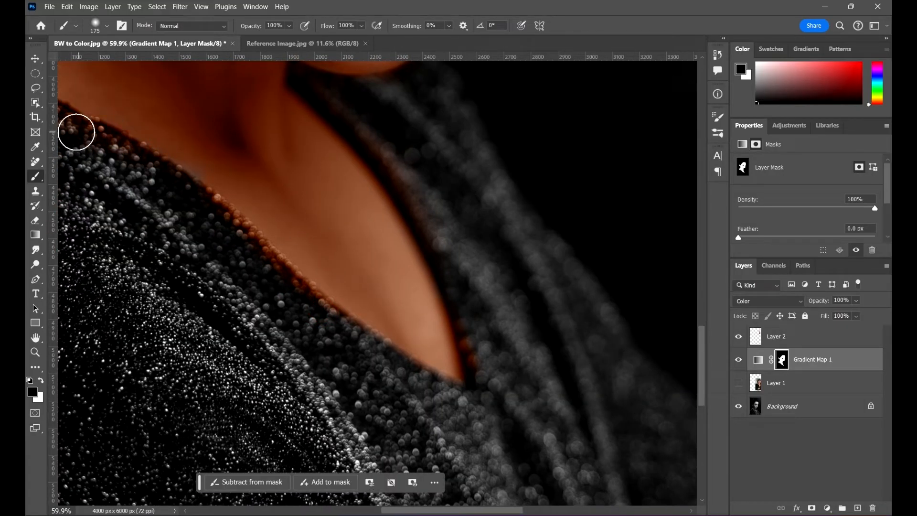
pyautogui.moveTo(77, 131)
pyautogui.mouseDown()
pyautogui.moveTo(207, 224)
pyautogui.moveTo(330, 347)
pyautogui.moveTo(278, 288)
pyautogui.moveTo(368, 333)
pyautogui.mouseUp()
pyautogui.moveTo(456, 337); pyautogui.dragTo(385, 300)
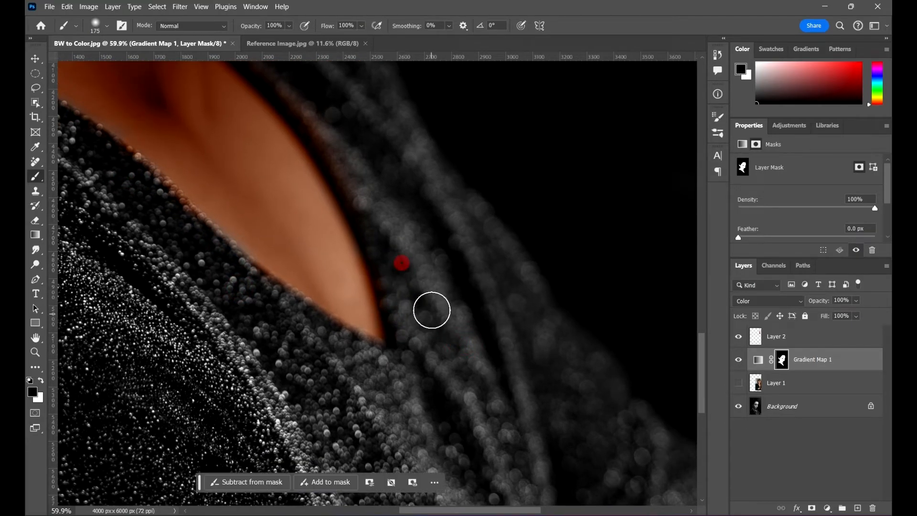
# - Touch up the chest skin along the neckline edge by painting white on the mask
pyautogui.scroll(-5, 432, 310)
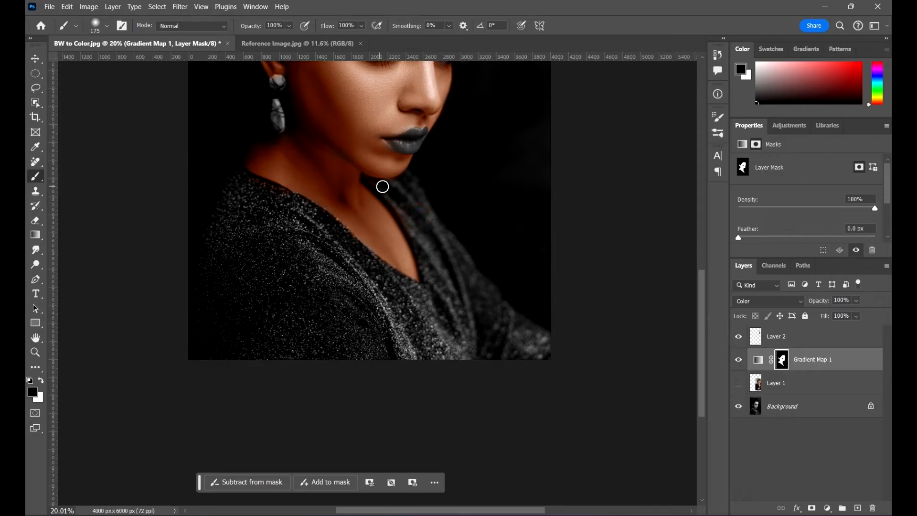
pyautogui.moveTo(431, 217); pyautogui.dragTo(432, 292)
pyautogui.scroll(10, 364, 348)
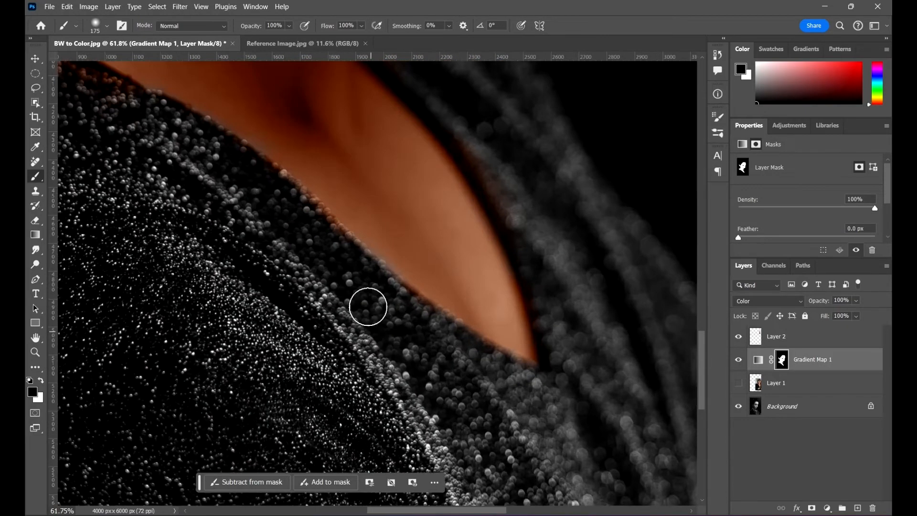
pyautogui.press('x')
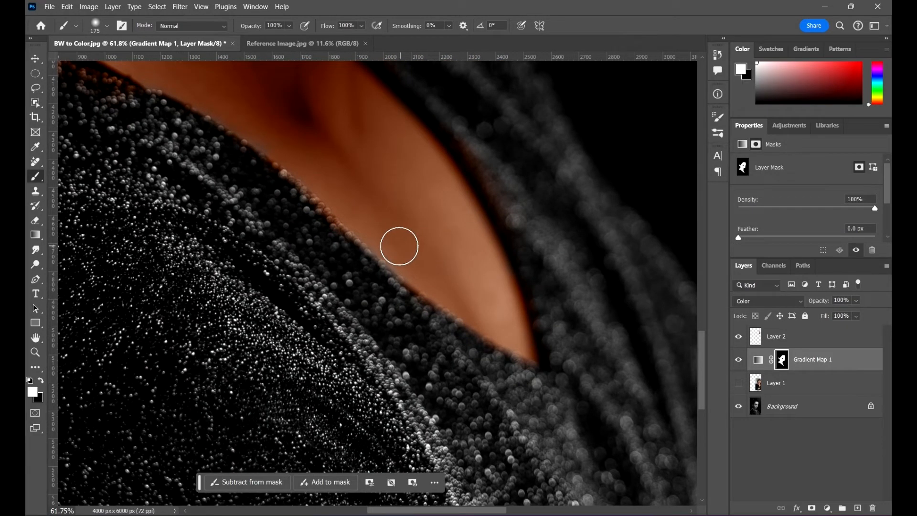
pyautogui.click(401, 253)
pyautogui.scroll(-15, 589, 241)
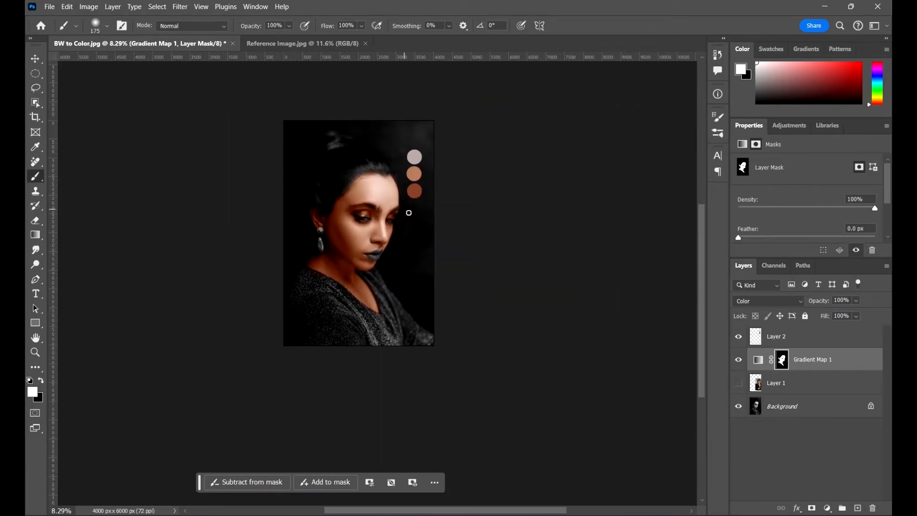
# - Deselect the layer and examine the colorized skin of the whole portrait
pyautogui.press('v')
pyautogui.click(543, 252)
pyautogui.scroll(3, 386, 228)
pyautogui.moveTo(449, 248); pyautogui.dragTo(442, 248)
pyautogui.scroll(2, 420, 217)
pyautogui.scroll(1, 402, 205)
pyautogui.scroll(-3, 293, 223)
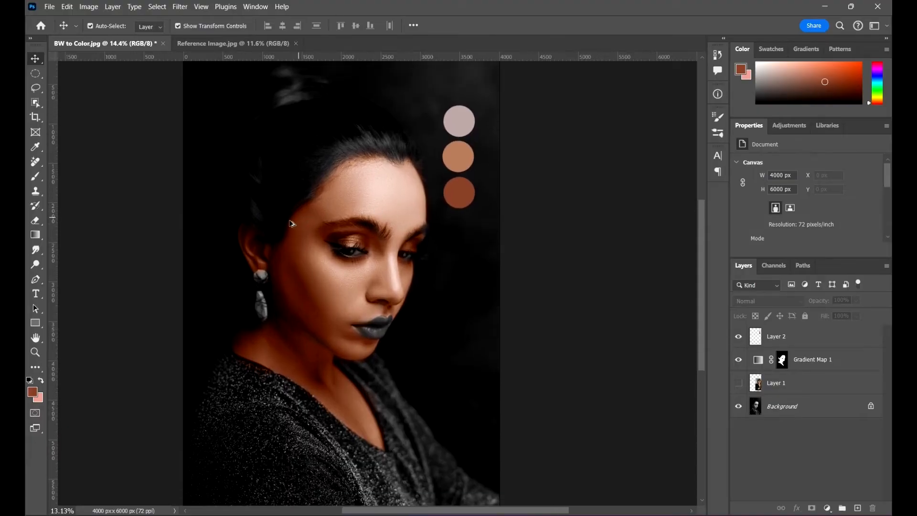
pyautogui.scroll(1, 365, 231)
# - In the Gradient Map layer's blending options, shift the Underlying Layer's black Blend If slider toward the midtones
pyautogui.click(821, 362)
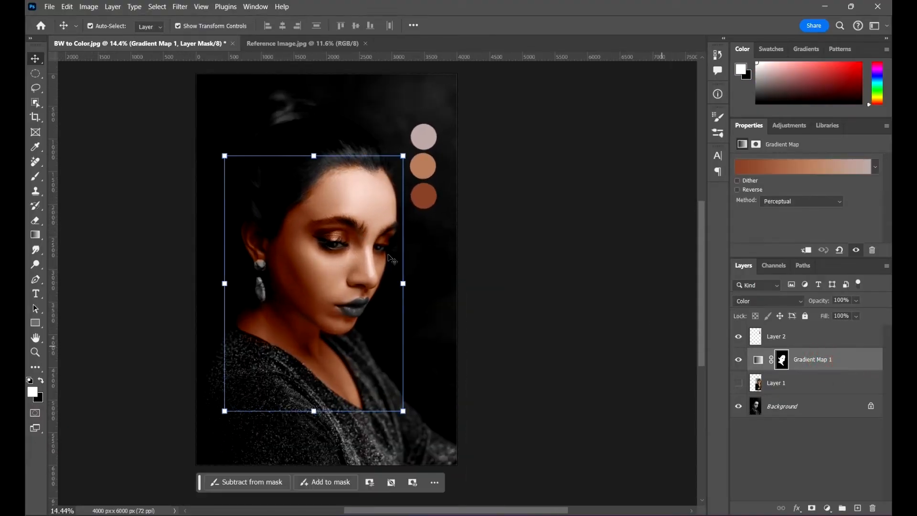
pyautogui.scroll(3, 300, 242)
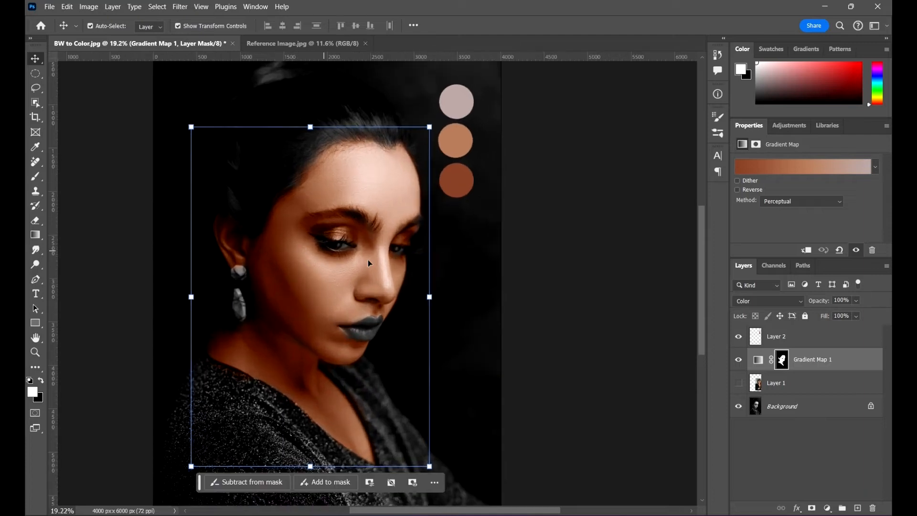
pyautogui.scroll(-1, 367, 260)
pyautogui.doubleClick(873, 359)
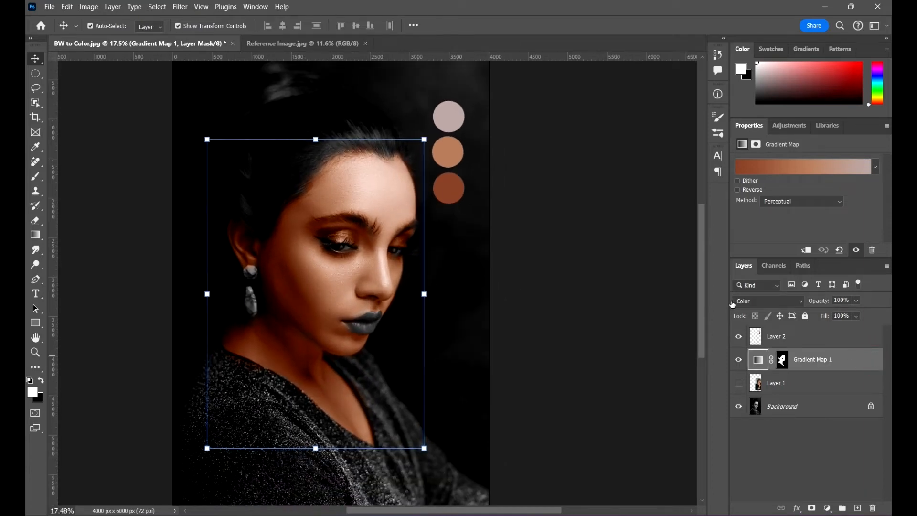
pyautogui.click(538, 123)
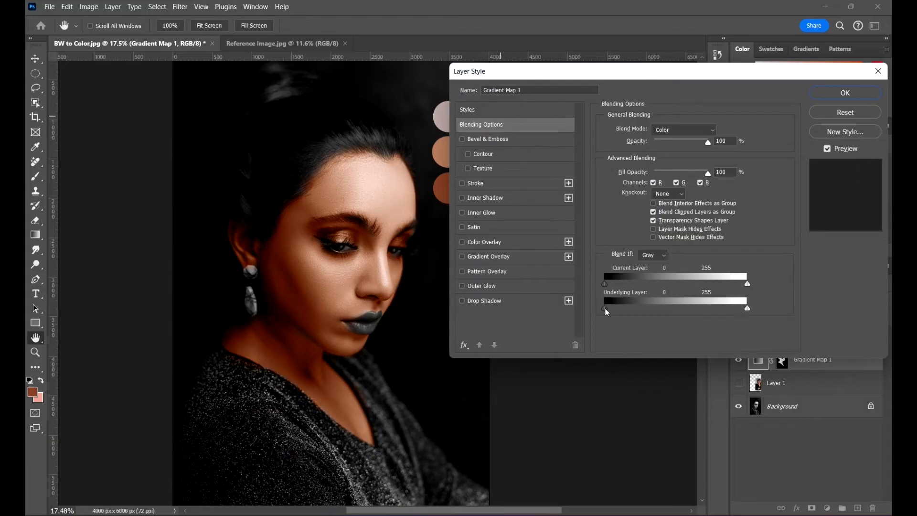
pyautogui.moveTo(604, 308); pyautogui.dragTo(620, 317)
pyautogui.moveTo(616, 313); pyautogui.dragTo(625, 314)
# - Shift the Underlying Layer's white Blend If slider toward the midtones and apply the layer style
pyautogui.moveTo(744, 310); pyautogui.dragTo(711, 308)
pyautogui.click(747, 309)
pyautogui.moveTo(706, 308); pyautogui.dragTo(700, 308)
pyautogui.click(859, 98)
pyautogui.scroll(6, 374, 267)
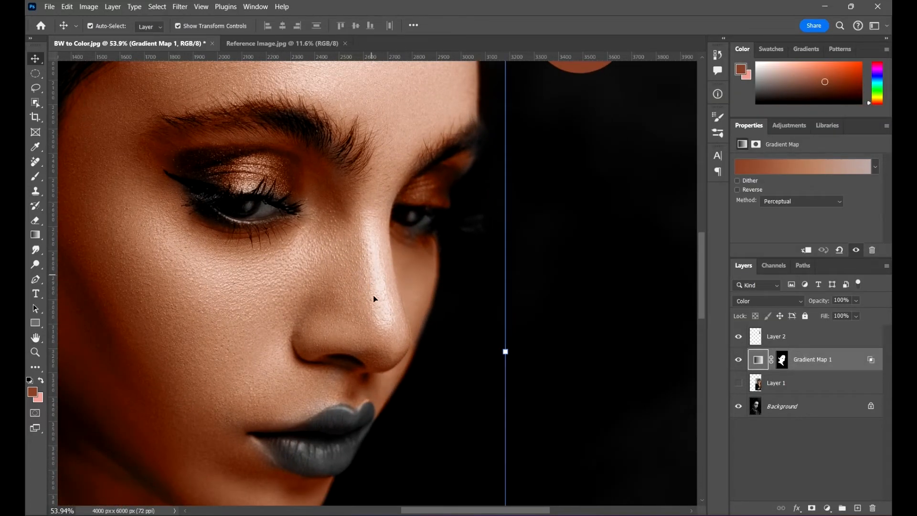
pyautogui.scroll(-5, 430, 305)
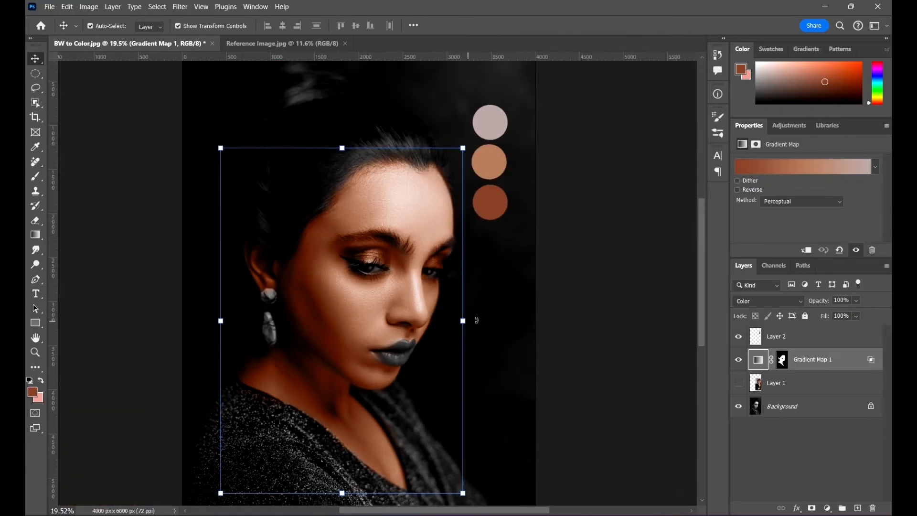
# - Lower the Gradient Map layer's opacity to 89%
pyautogui.moveTo(535, 342); pyautogui.dragTo(509, 309)
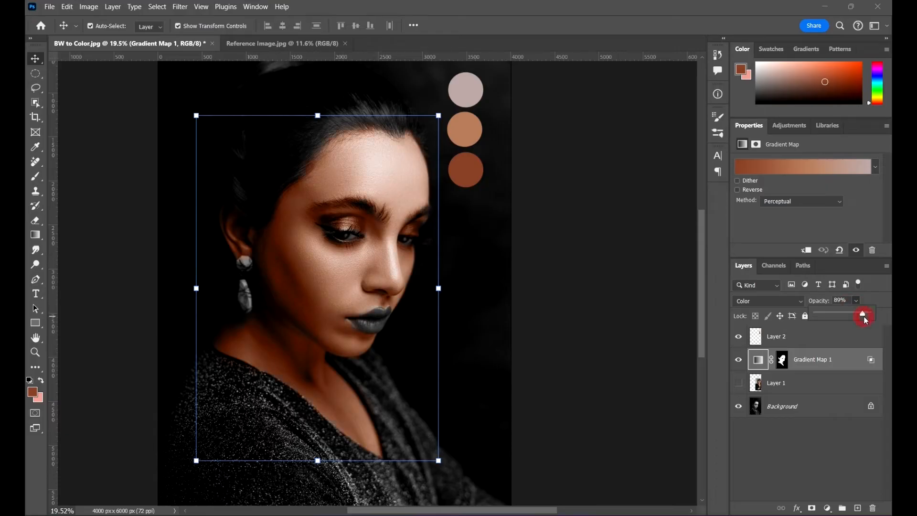
pyautogui.click(598, 274)
pyautogui.scroll(-2, 368, 237)
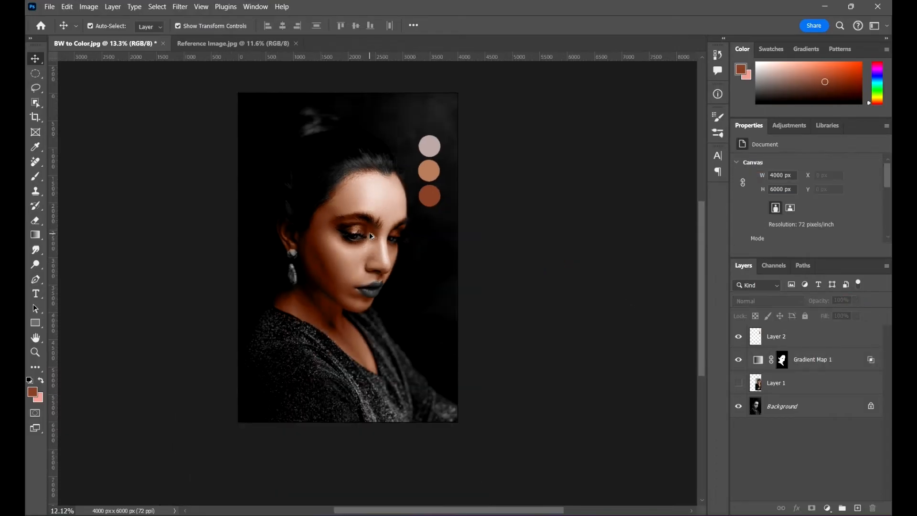
pyautogui.scroll(1, 306, 245)
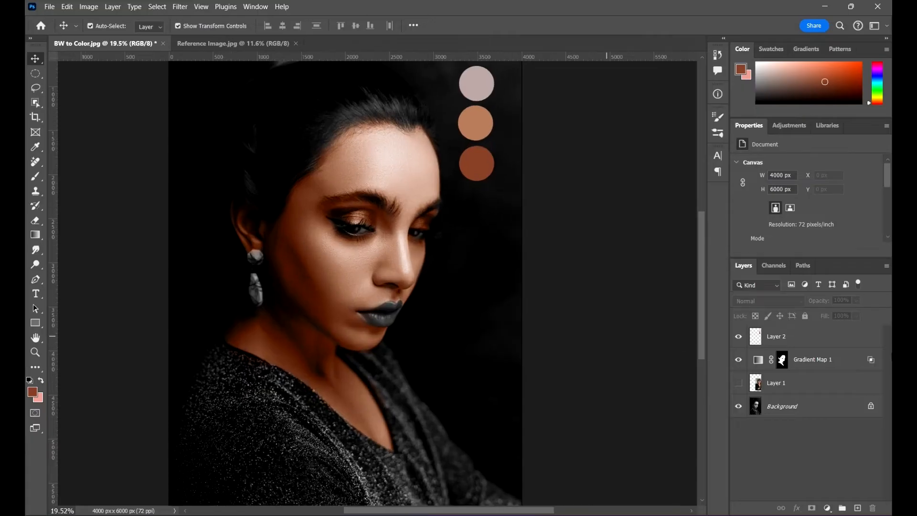
# - Open the Gradient Map layer's gradient for editing
pyautogui.click(829, 363)
pyautogui.click(758, 359)
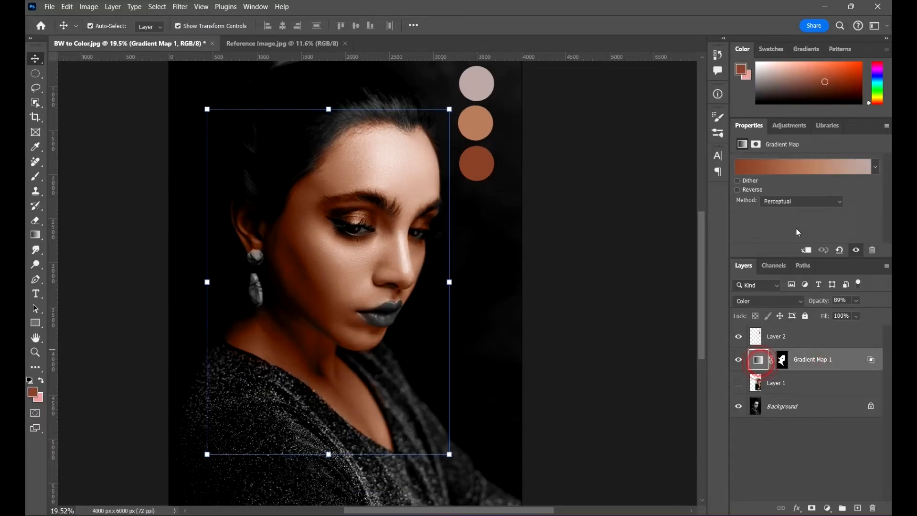
pyautogui.click(809, 171)
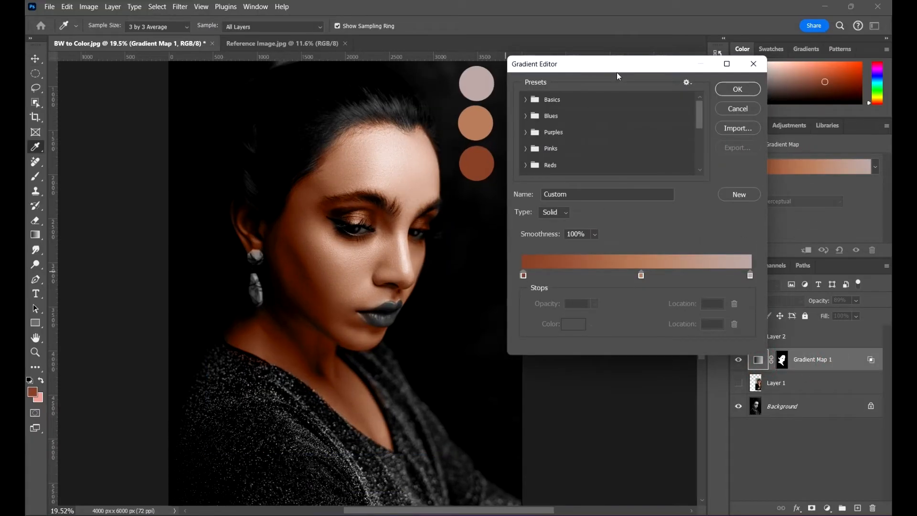
pyautogui.moveTo(617, 73); pyautogui.dragTo(639, 70)
pyautogui.click(545, 272)
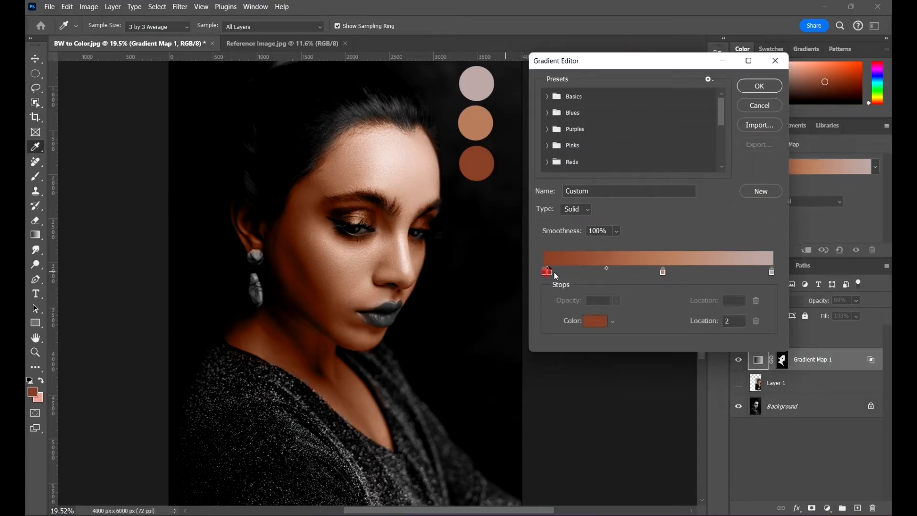
pyautogui.click(555, 273)
pyautogui.moveTo(578, 274); pyautogui.dragTo(578, 274)
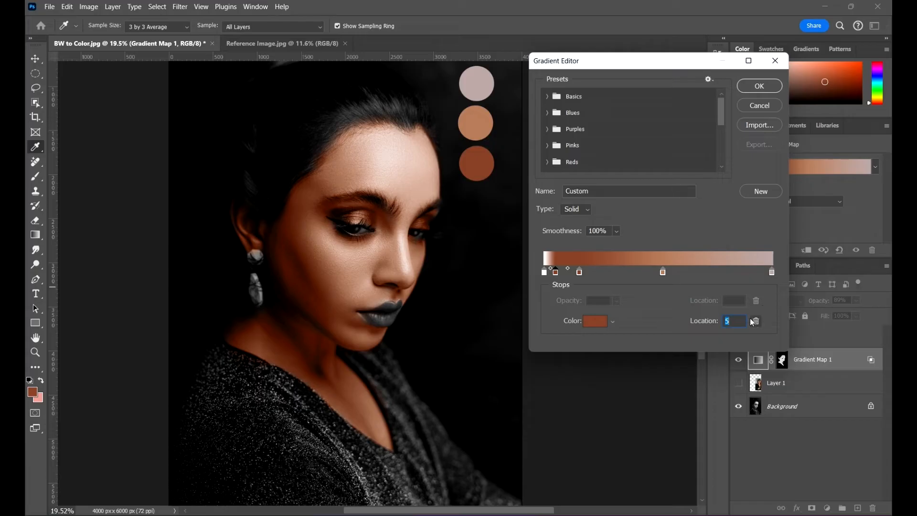
pyautogui.click(753, 321)
pyautogui.click(548, 274)
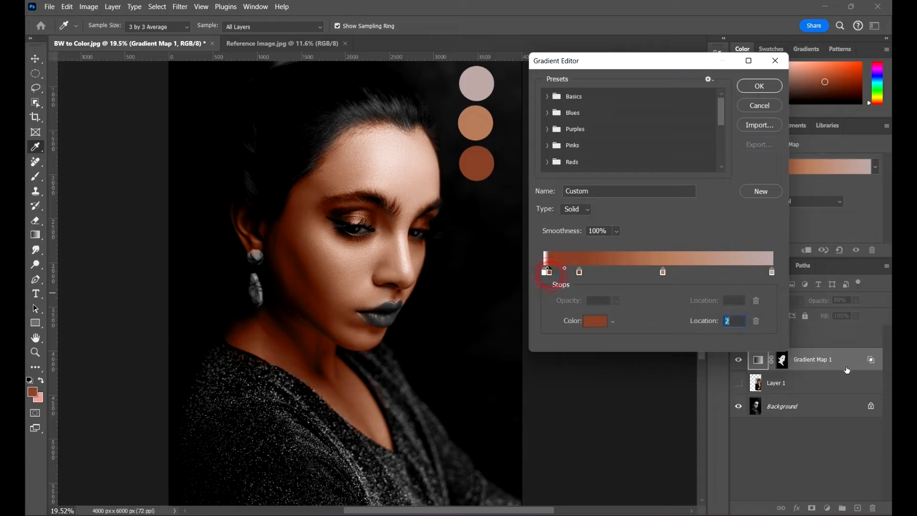
pyautogui.click(755, 322)
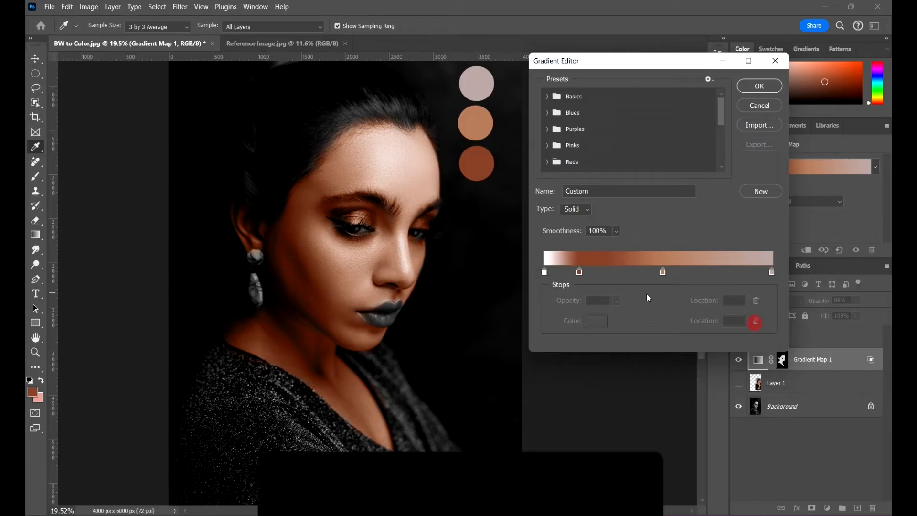
pyautogui.click(548, 272)
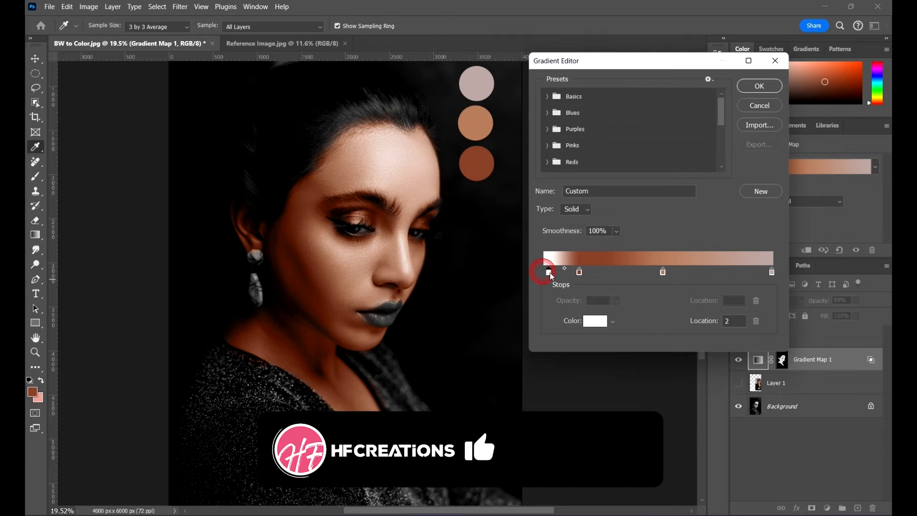
pyautogui.click(756, 320)
pyautogui.moveTo(575, 273); pyautogui.dragTo(519, 265)
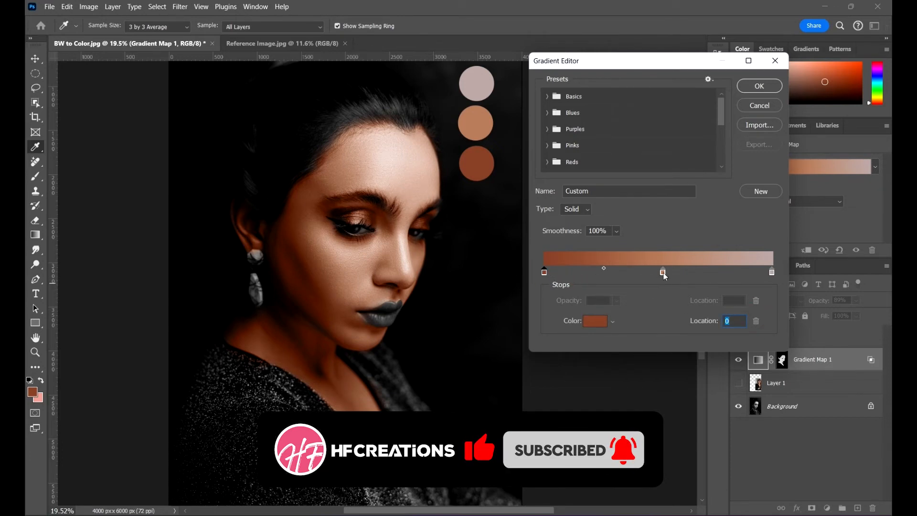
# - Move the middle gradient stop to location 41, recolor the light end stop to #d5c9bc and apply the gradient
pyautogui.moveTo(663, 273); pyautogui.dragTo(639, 272)
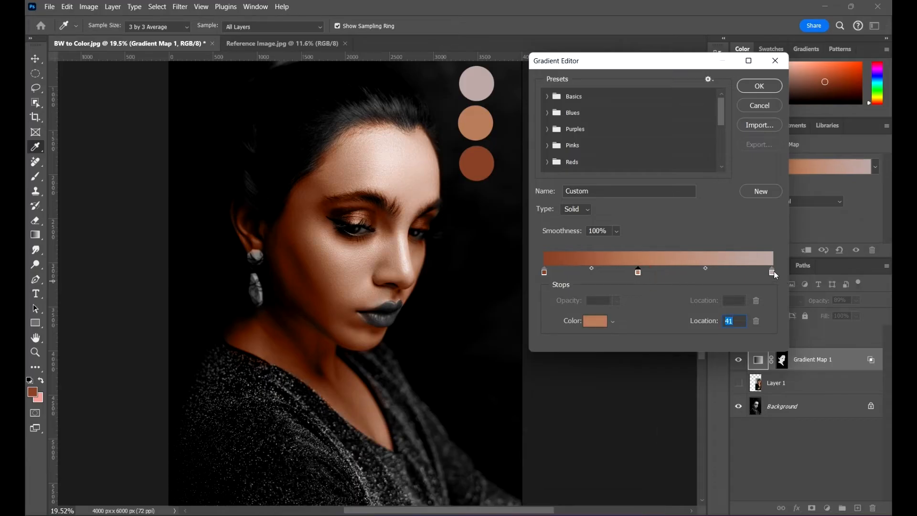
pyautogui.doubleClick(771, 272)
pyautogui.moveTo(606, 107); pyautogui.dragTo(645, 98)
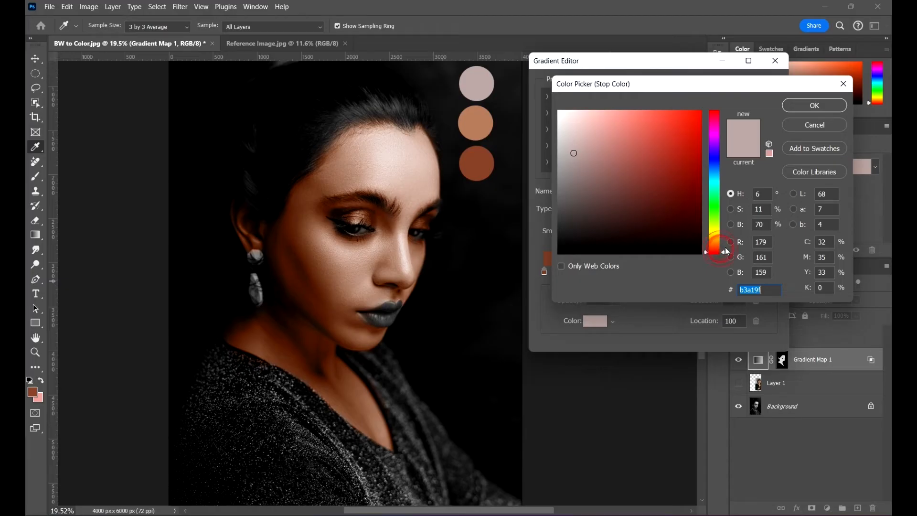
pyautogui.moveTo(725, 247); pyautogui.dragTo(722, 242)
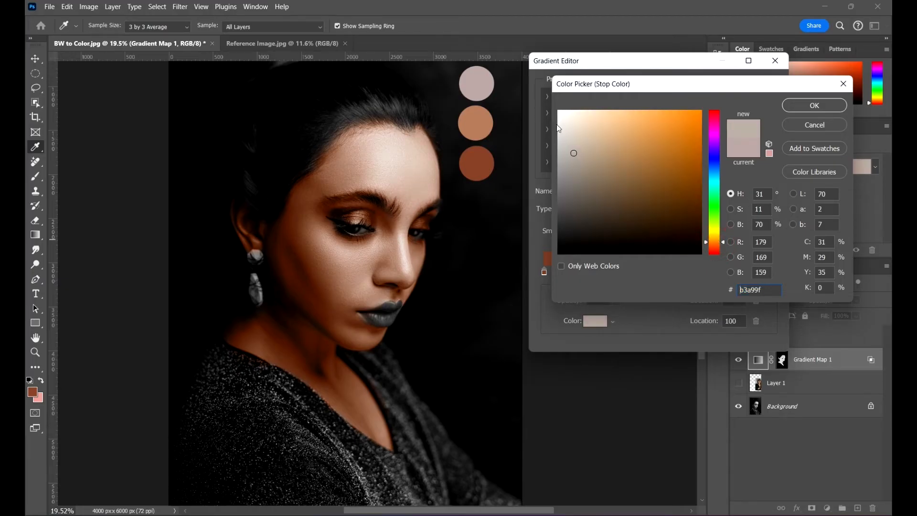
pyautogui.moveTo(578, 127); pyautogui.dragTo(574, 134)
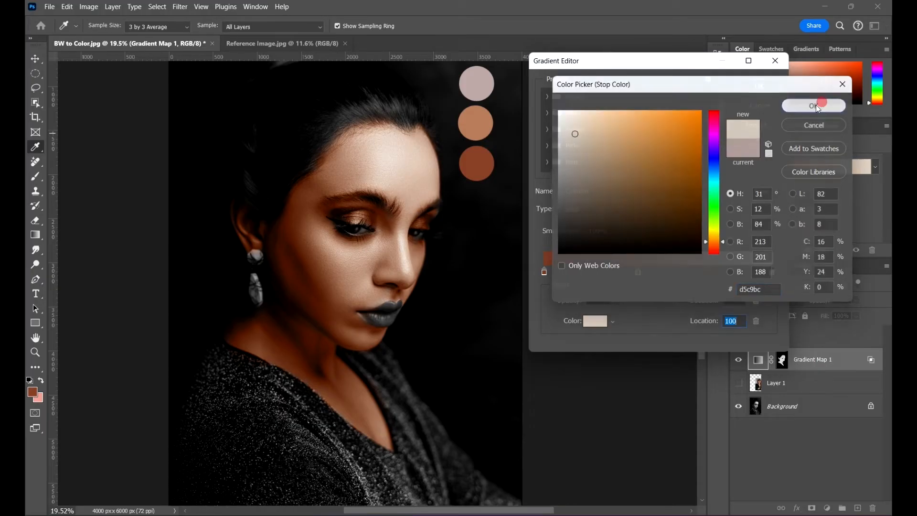
pyautogui.click(814, 105)
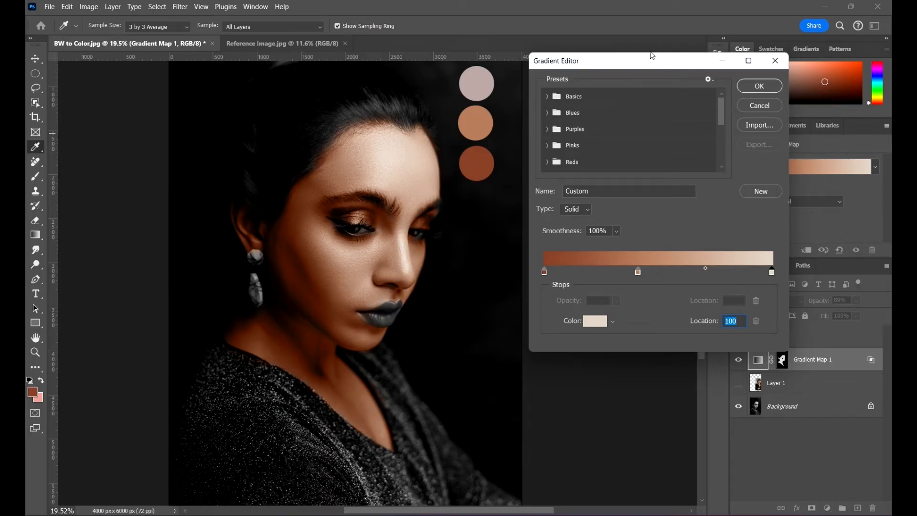
pyautogui.moveTo(651, 56); pyautogui.dragTo(661, 84)
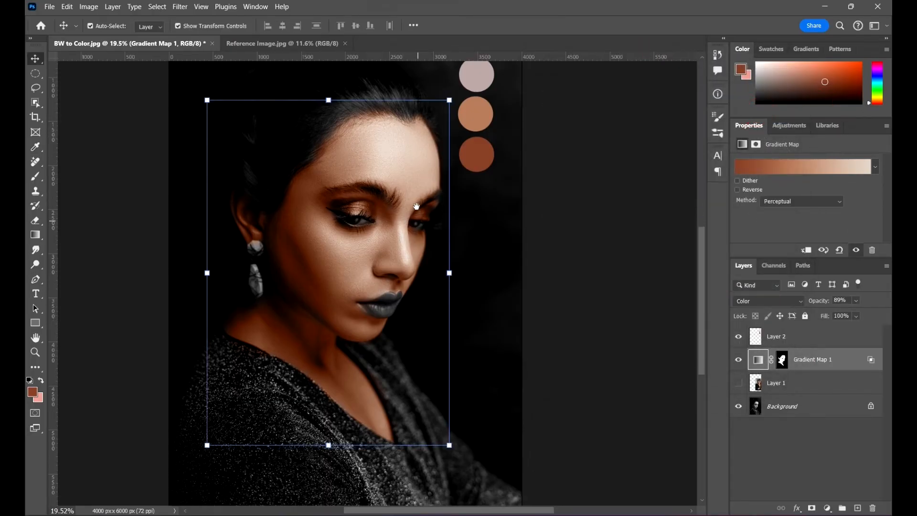
pyautogui.scroll(-5, 420, 205)
pyautogui.scroll(2, 389, 185)
pyautogui.scroll(-5, 390, 186)
pyautogui.scroll(2, 382, 189)
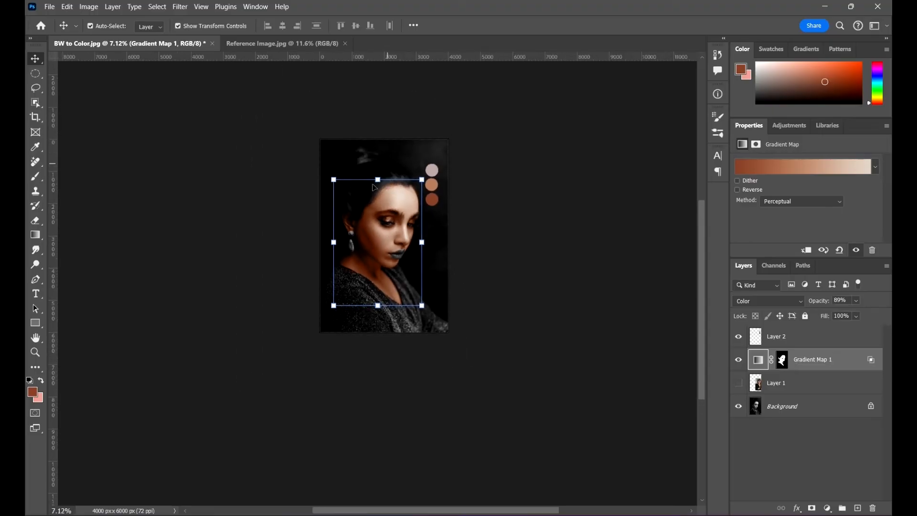
pyautogui.scroll(6, 373, 187)
pyautogui.scroll(-2, 382, 239)
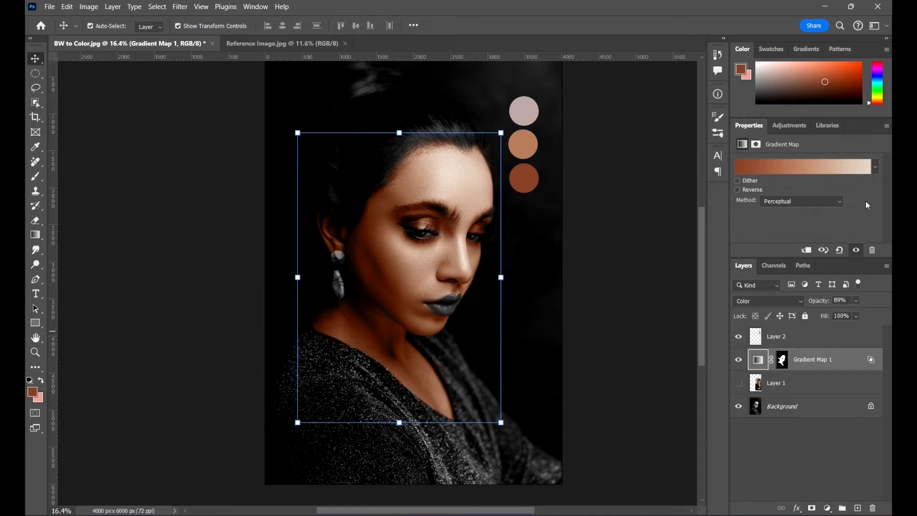
# - Add a Hue/Saturation adjustment layer above the Gradient Map layer and enable Colorize
pyautogui.click(796, 129)
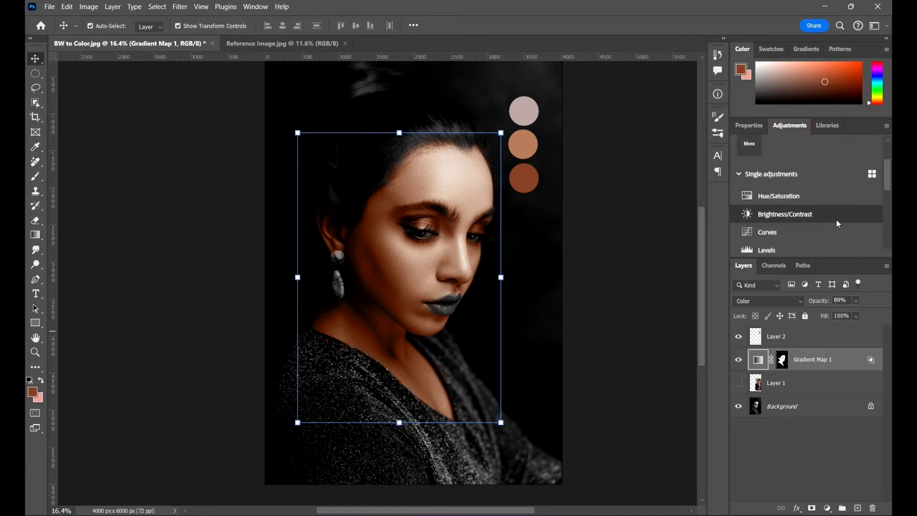
pyautogui.click(809, 201)
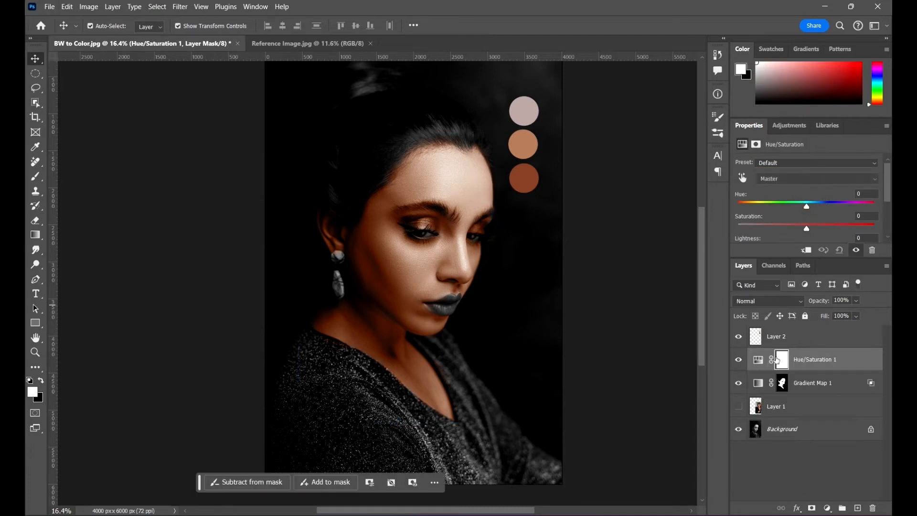
pyautogui.scroll(-2, 850, 234)
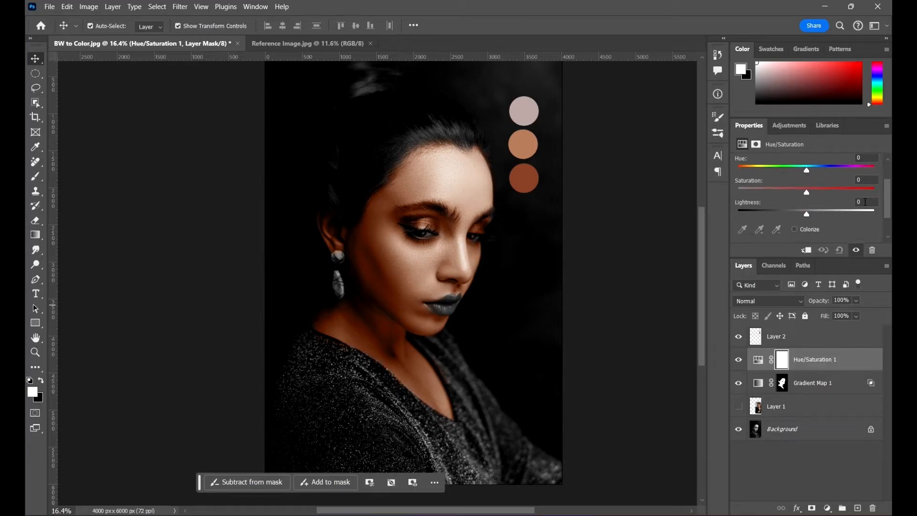
pyautogui.click(795, 229)
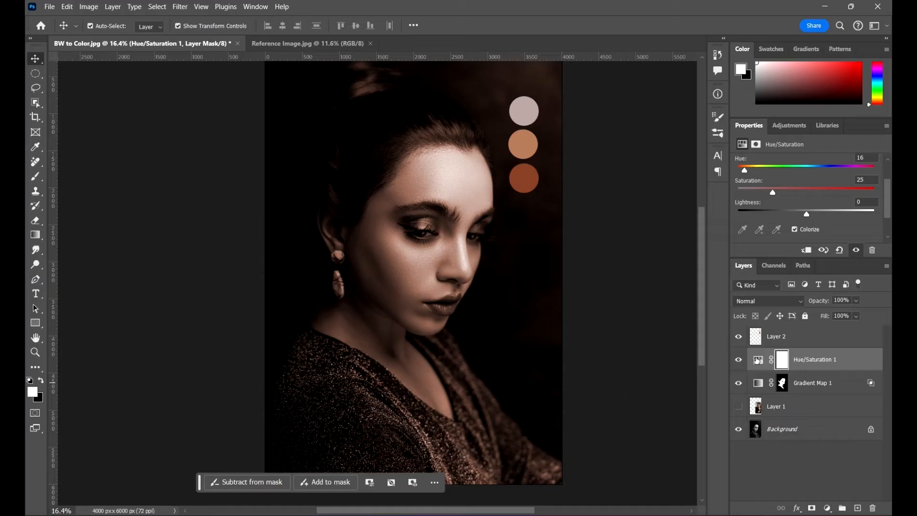
# - Invert the Hue/Saturation layer's mask to black and activate the Brush tool for painting on it
pyautogui.click(782, 362)
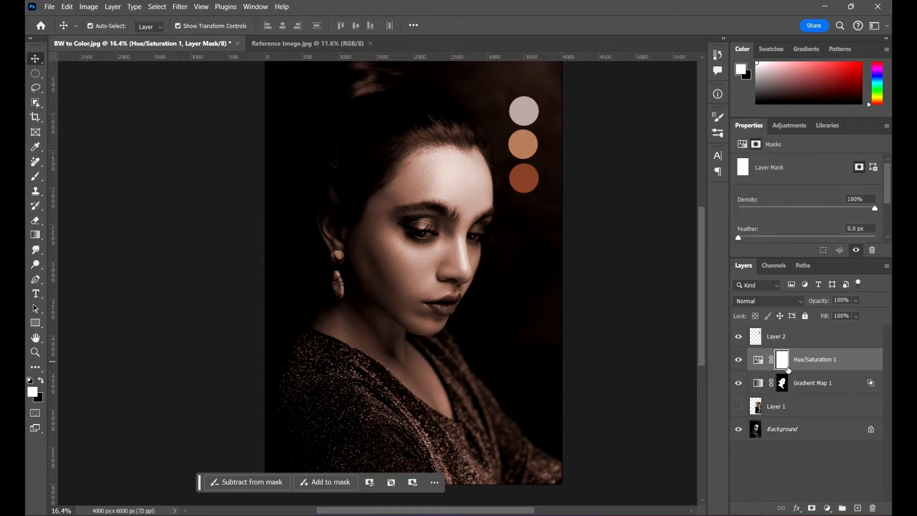
pyautogui.hotkey('ctrl', 'i')
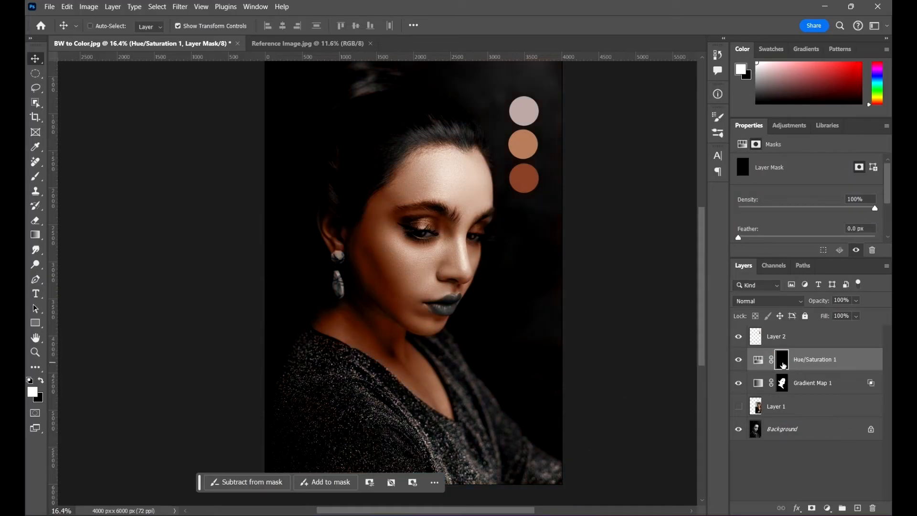
pyautogui.press('b')
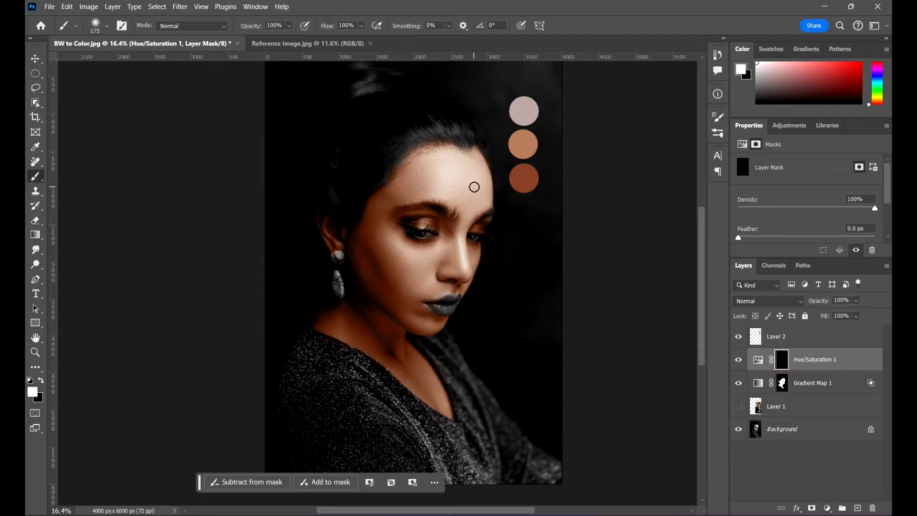
# - Paint white on the Hue/Saturation mask over the hair bun with a soft brush, reducing its size to 700 px
pyautogui.scroll(1, 421, 118)
pyautogui.rightClick(401, 125)
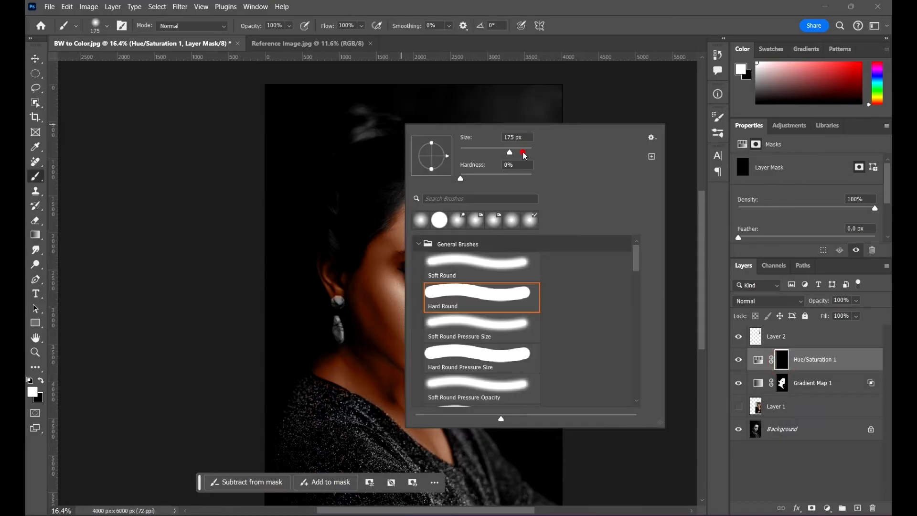
pyautogui.moveTo(522, 153); pyautogui.dragTo(527, 153)
pyautogui.click(655, 4)
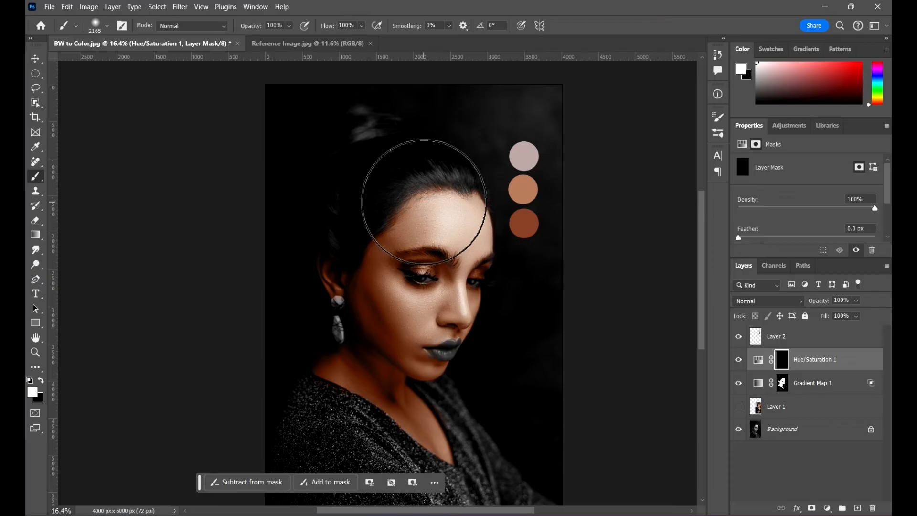
pyautogui.press('[')
pyautogui.press('[')
pyautogui.press('[')
pyautogui.press('[')
pyautogui.press('[')
pyautogui.press('[')
pyautogui.press('[')
pyautogui.press('[')
pyautogui.press('[')
pyautogui.press('[')
pyautogui.press('[')
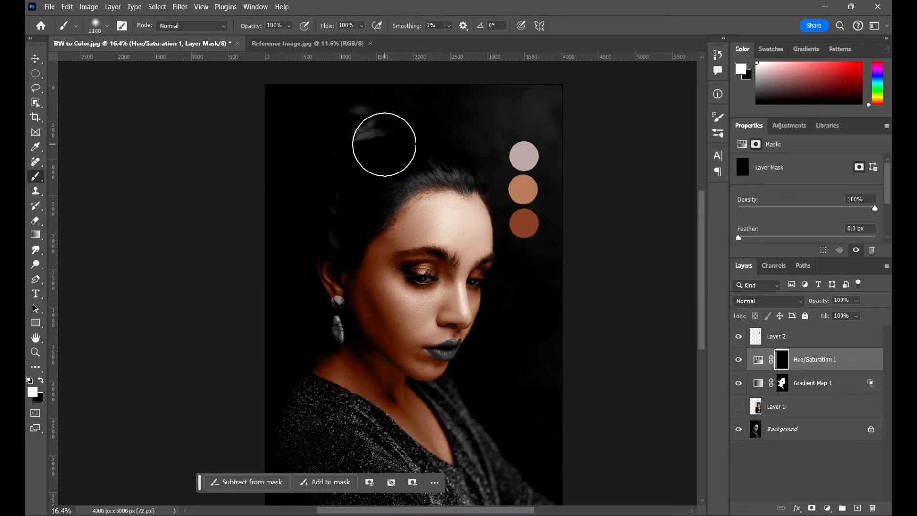
pyautogui.press('[')
pyautogui.press('[')
pyautogui.moveTo(367, 129); pyautogui.dragTo(348, 143)
pyautogui.press('[')
# - Paint white on the mask over the hair above the forehead and at the back of the head with a 500 px brush
pyautogui.press('[')
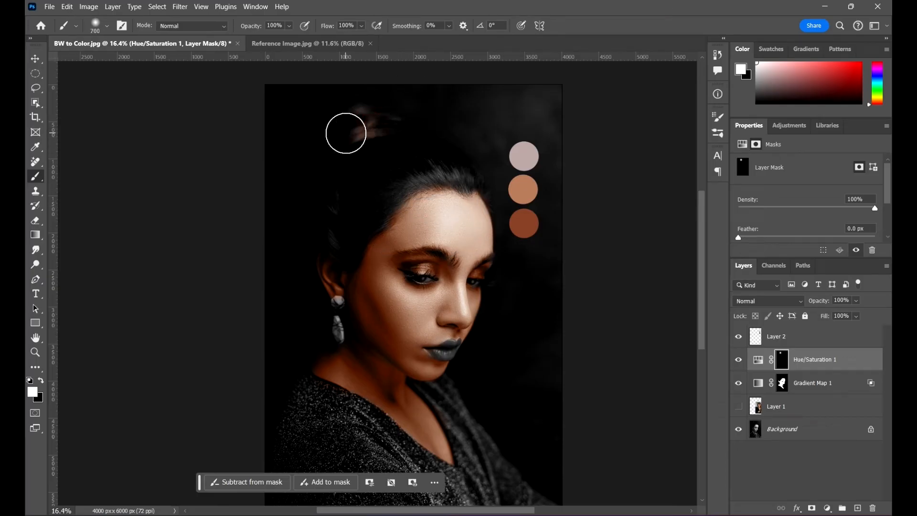
pyautogui.click(346, 133)
pyautogui.click(346, 158)
pyautogui.click(383, 134)
pyautogui.press('[')
pyautogui.press('[')
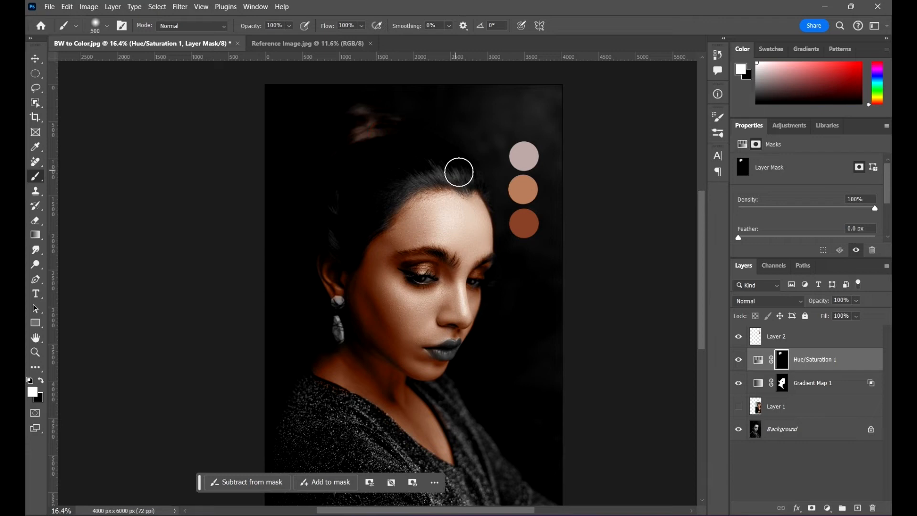
pyautogui.moveTo(459, 172)
pyautogui.mouseDown()
pyautogui.moveTo(418, 167)
pyautogui.moveTo(401, 183)
pyautogui.moveTo(410, 178)
pyautogui.moveTo(392, 161)
pyautogui.moveTo(400, 203)
pyautogui.mouseUp()
pyautogui.click(334, 207)
# - Refine the mask in white along the hairline from the forehead down to the temple with a smaller 300 px soft brush
pyautogui.scroll(8, 470, 201)
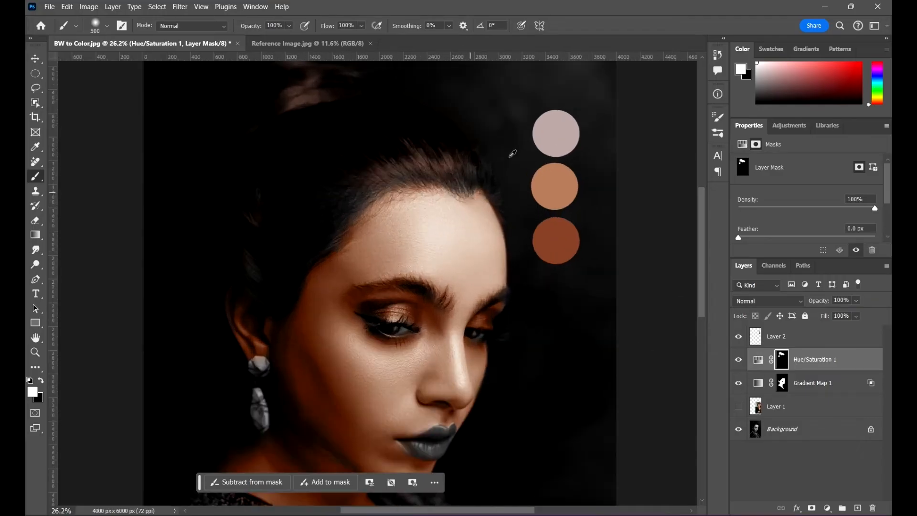
pyautogui.scroll(2, 454, 169)
pyautogui.press('[')
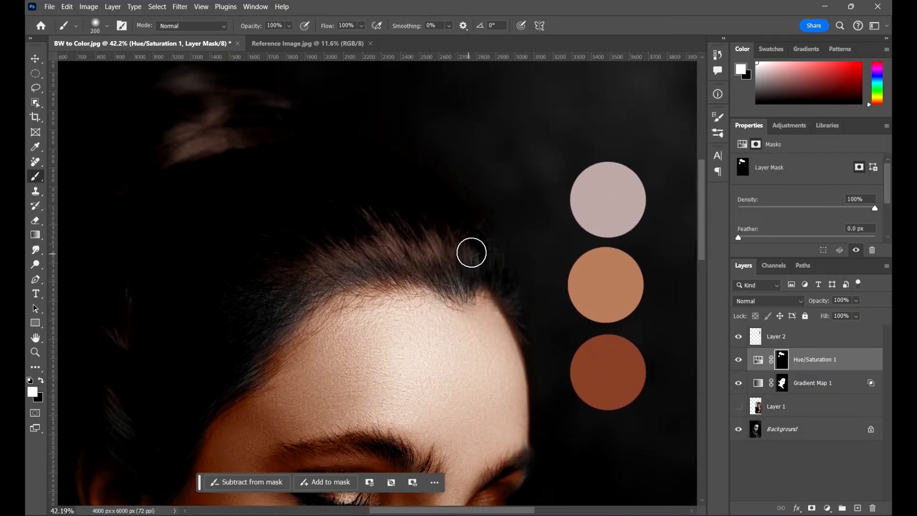
pyautogui.press('[')
pyautogui.click(483, 247)
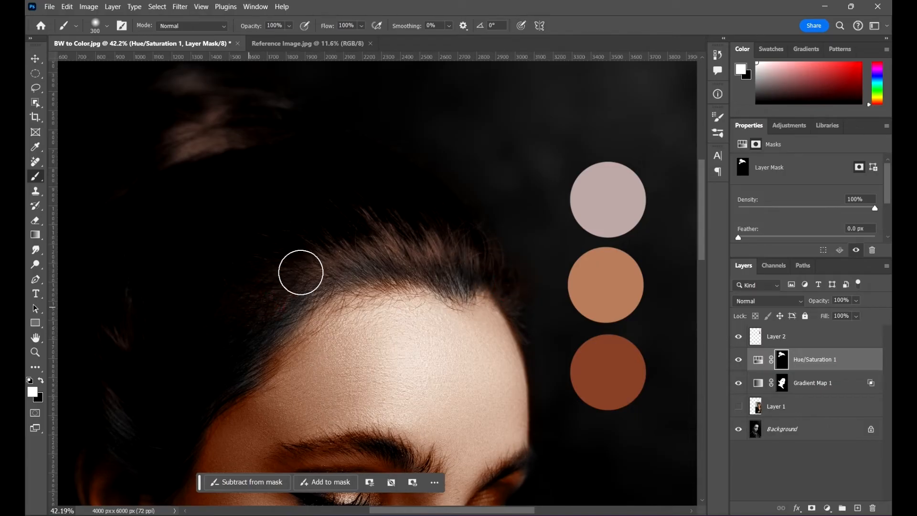
pyautogui.click(292, 293)
pyautogui.scroll(1, 233, 351)
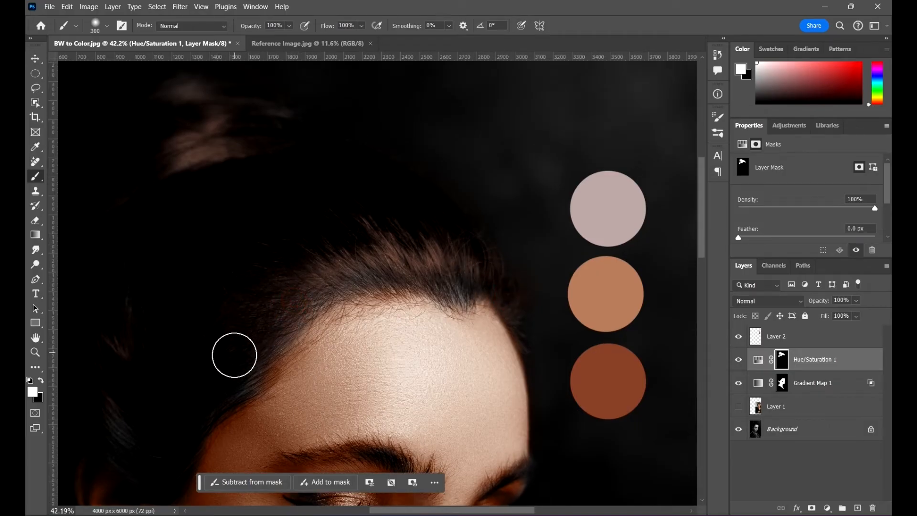
pyautogui.click(237, 351)
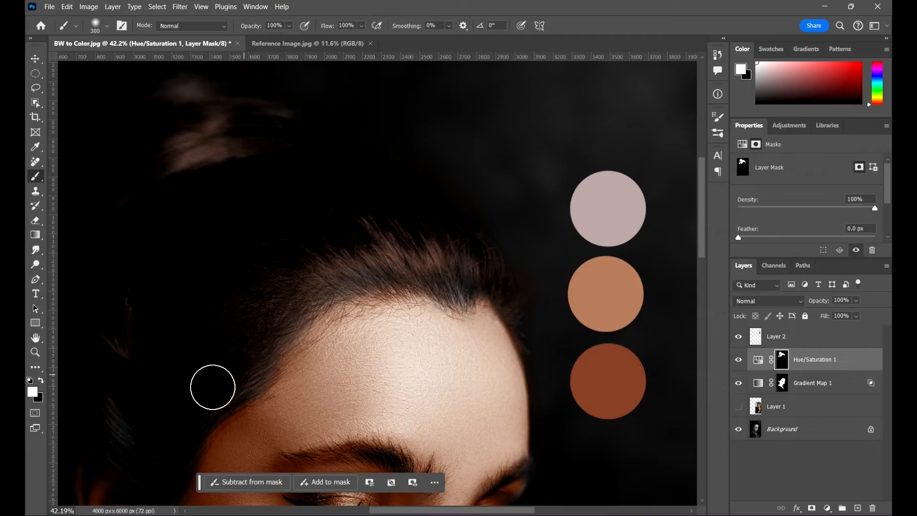
pyautogui.scroll(-3, 391, 185)
pyautogui.click(463, 233)
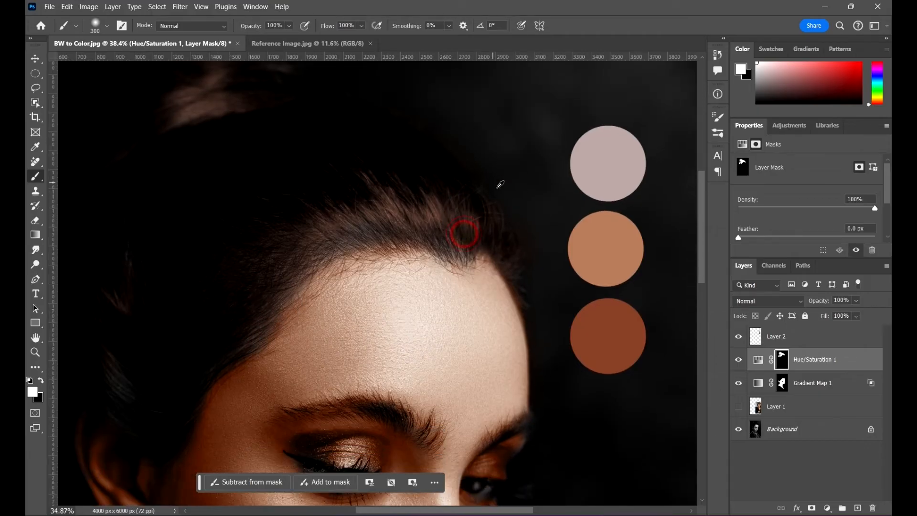
# - Paint white on the mask over the hair strands above the ear and the remaining uncolored hair at the front hairline
pyautogui.scroll(-5, 497, 184)
pyautogui.scroll(7, 336, 234)
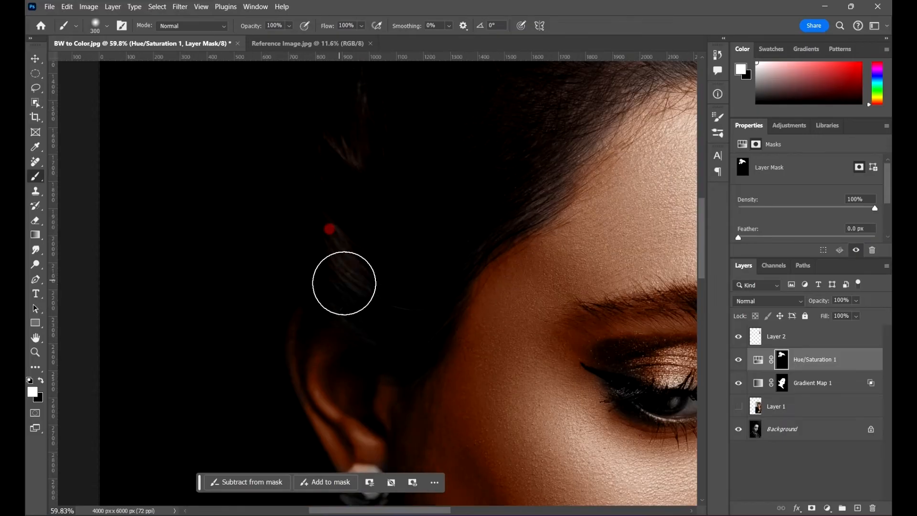
pyautogui.click(371, 284)
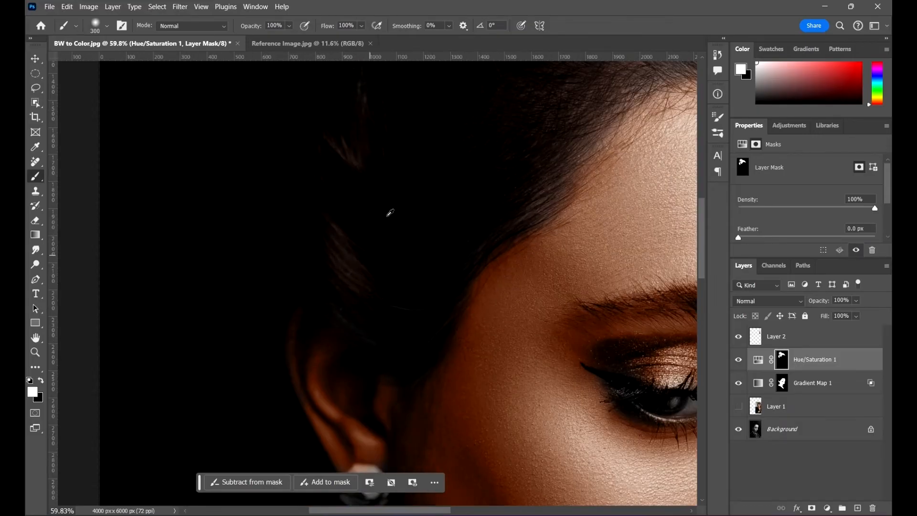
pyautogui.scroll(-6, 389, 204)
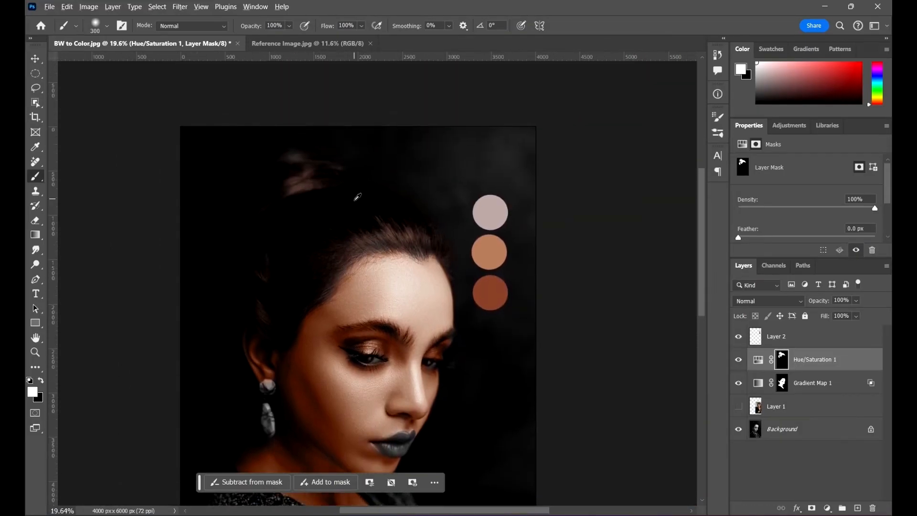
pyautogui.scroll(6, 370, 171)
pyautogui.click(506, 304)
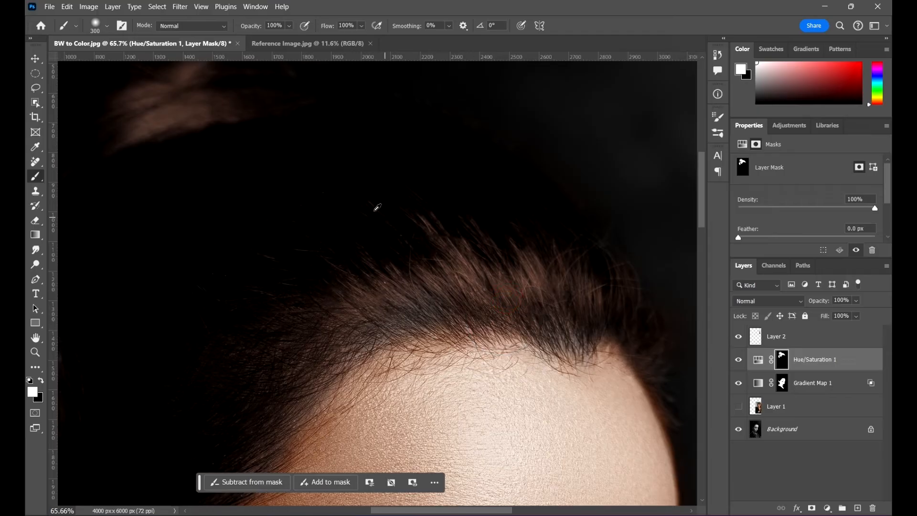
# - Switch to the Move tool and open the Hue/Saturation layer's blending options in the Layer Style dialog
pyautogui.scroll(-8, 374, 205)
pyautogui.scroll(2, 388, 168)
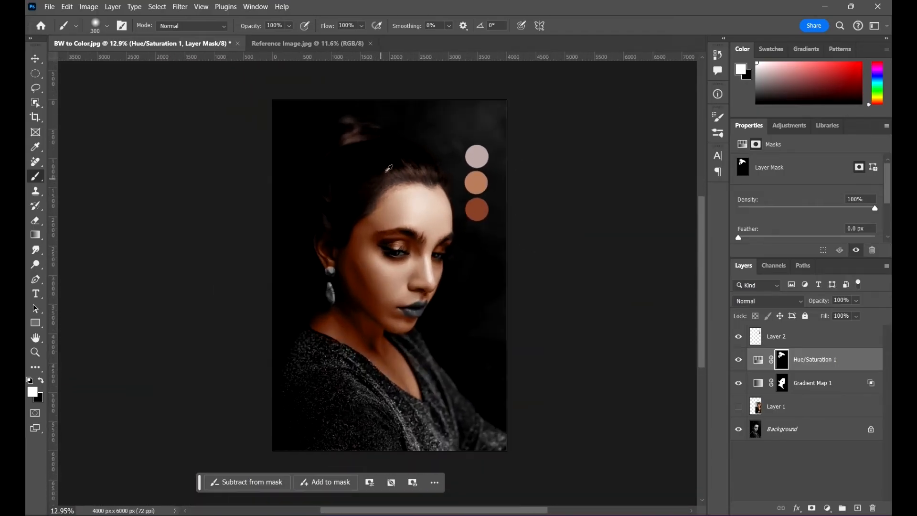
pyautogui.click(34, 58)
pyautogui.scroll(2, 422, 186)
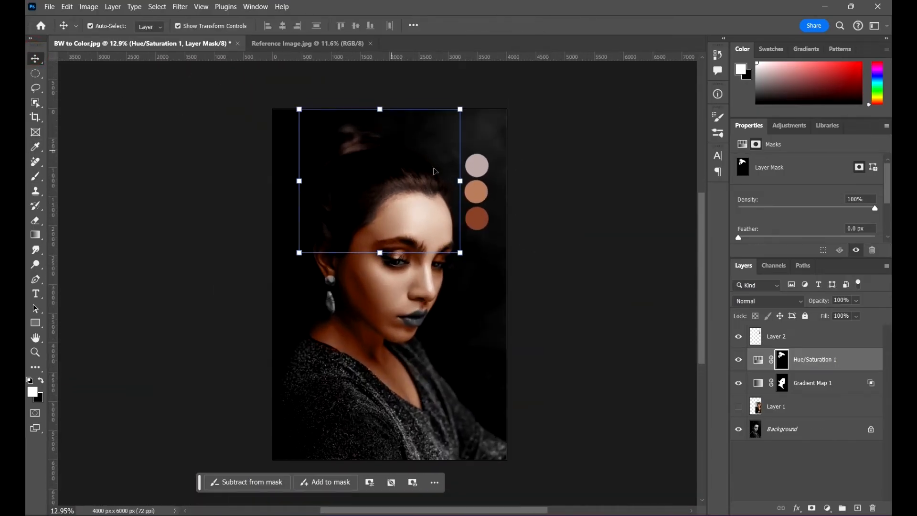
pyautogui.scroll(3, 415, 167)
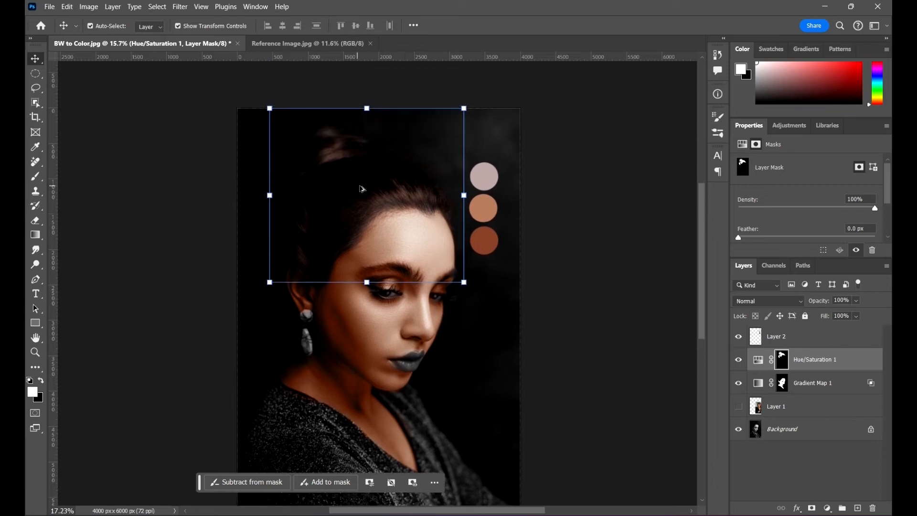
pyautogui.scroll(2, 361, 189)
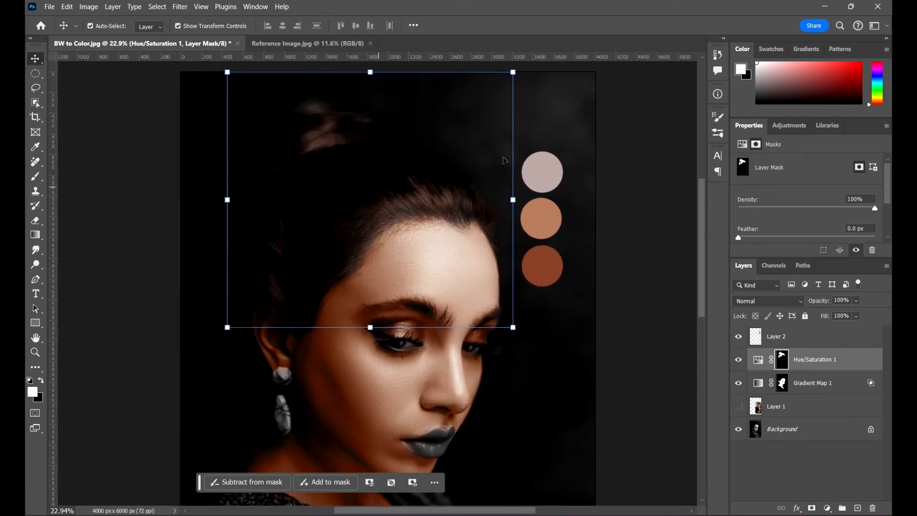
pyautogui.scroll(-2, 354, 150)
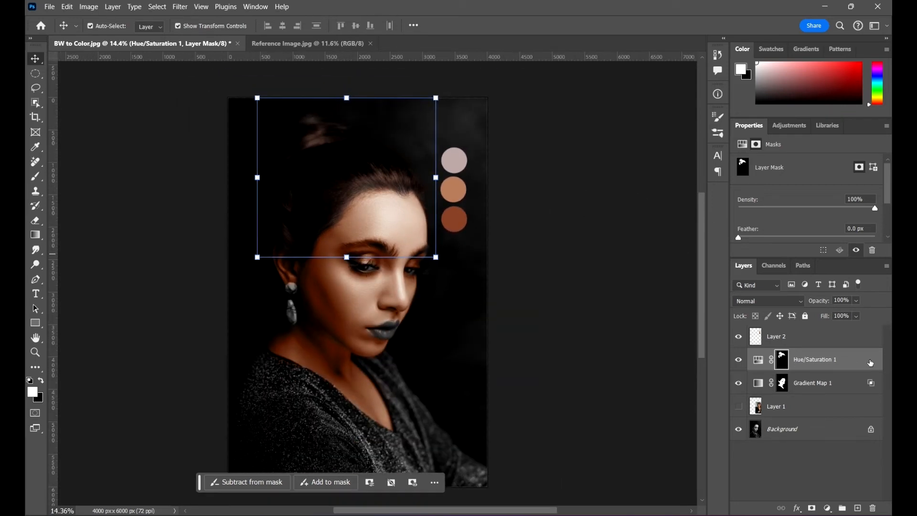
pyautogui.click(869, 361)
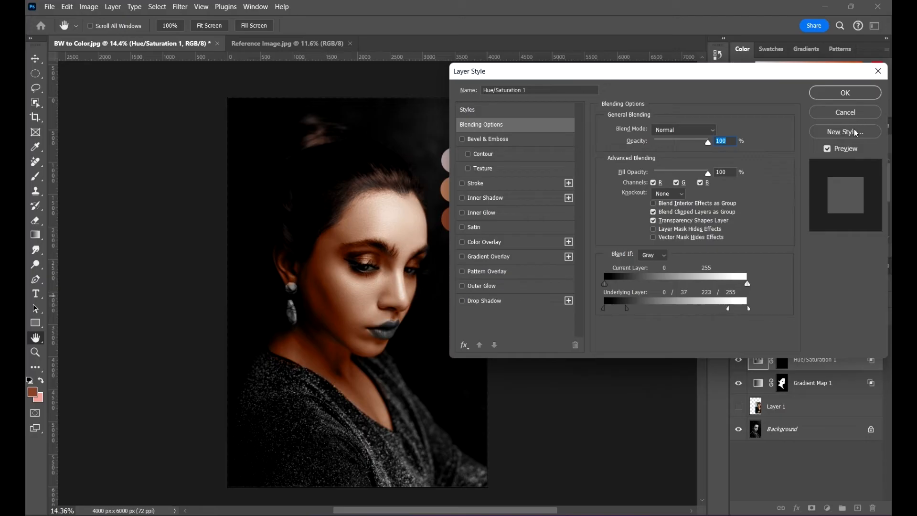
# - Accept the Layer Style settings and set the Hue/Saturation layer's blend mode to Color
pyautogui.click(837, 94)
pyautogui.scroll(4, 327, 250)
pyautogui.scroll(2, 398, 181)
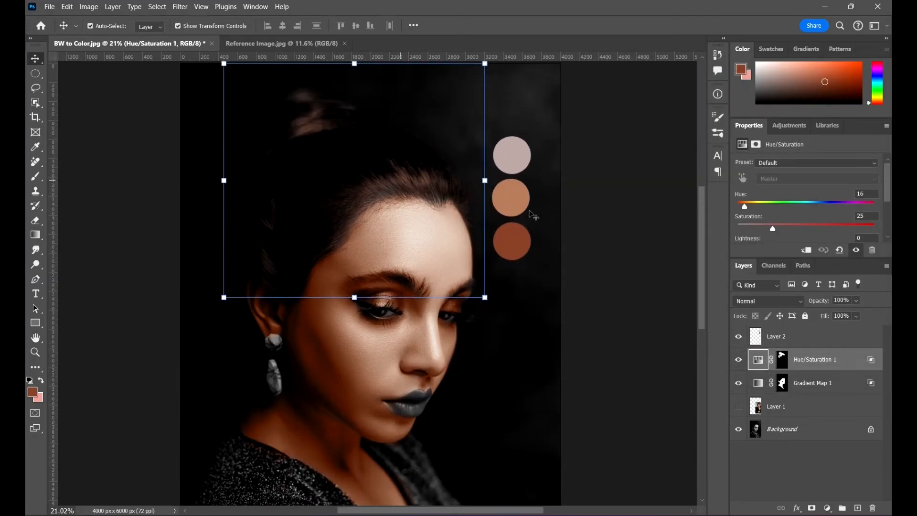
pyautogui.click(760, 301)
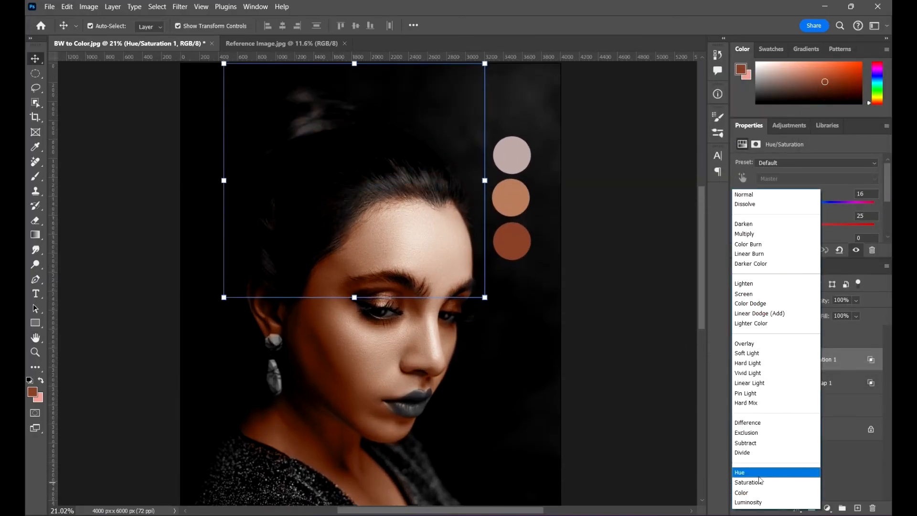
pyautogui.click(753, 492)
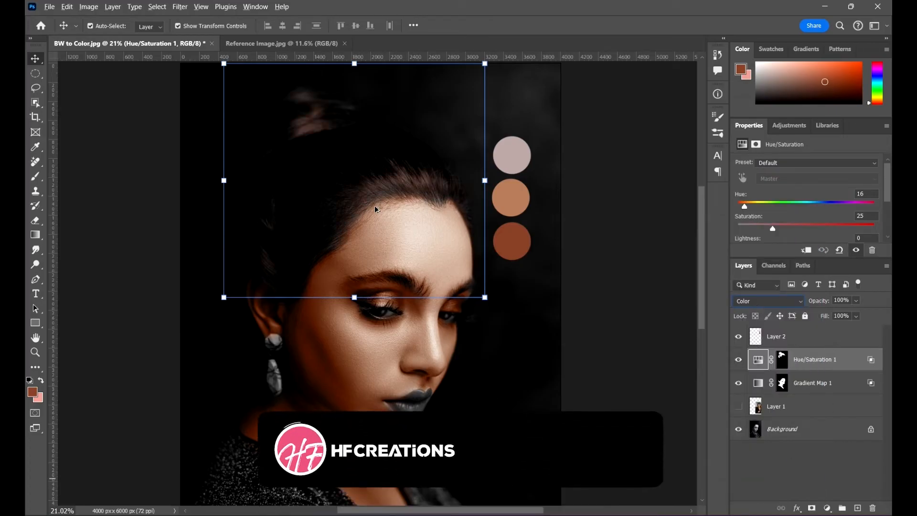
pyautogui.click(623, 237)
pyautogui.scroll(-5, 265, 121)
pyautogui.scroll(2, 415, 212)
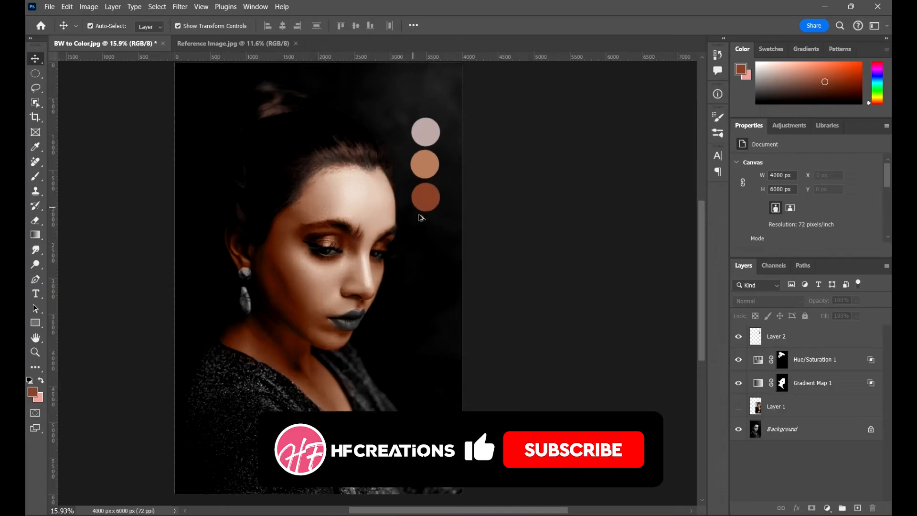
# - Reduce the Hue/Saturation 1 layer's opacity to 42%
pyautogui.click(781, 359)
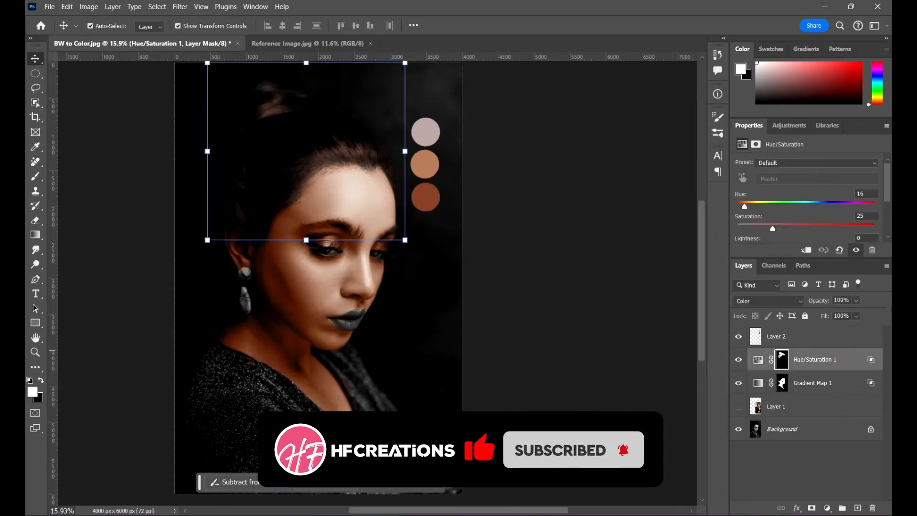
pyautogui.click(855, 300)
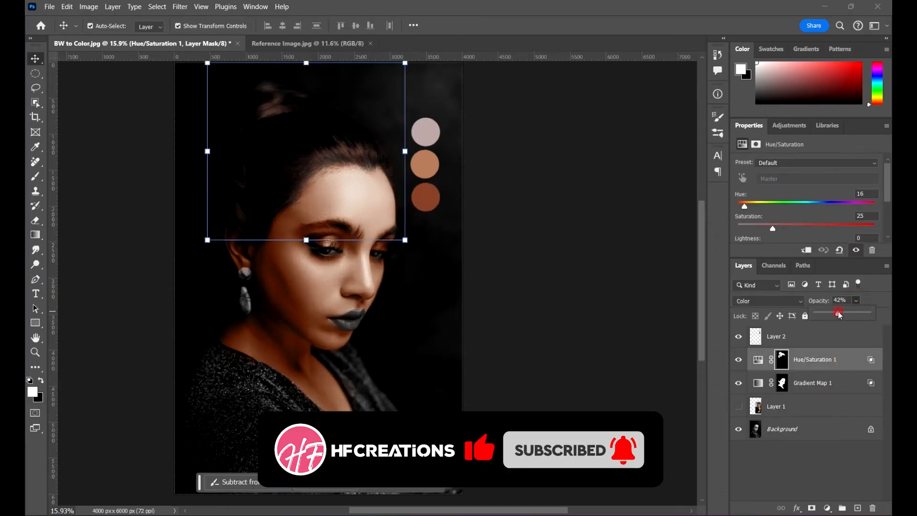
pyautogui.click(549, 308)
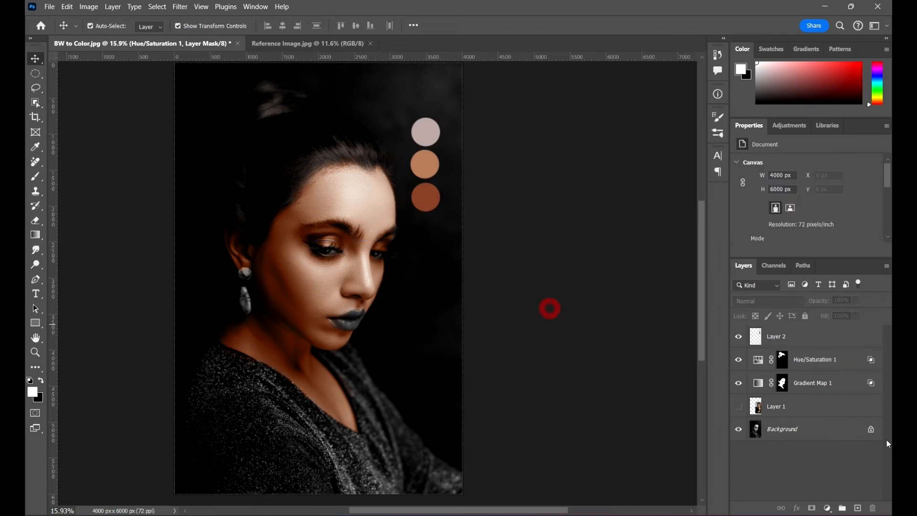
pyautogui.click(834, 359)
pyautogui.scroll(-1, 432, 312)
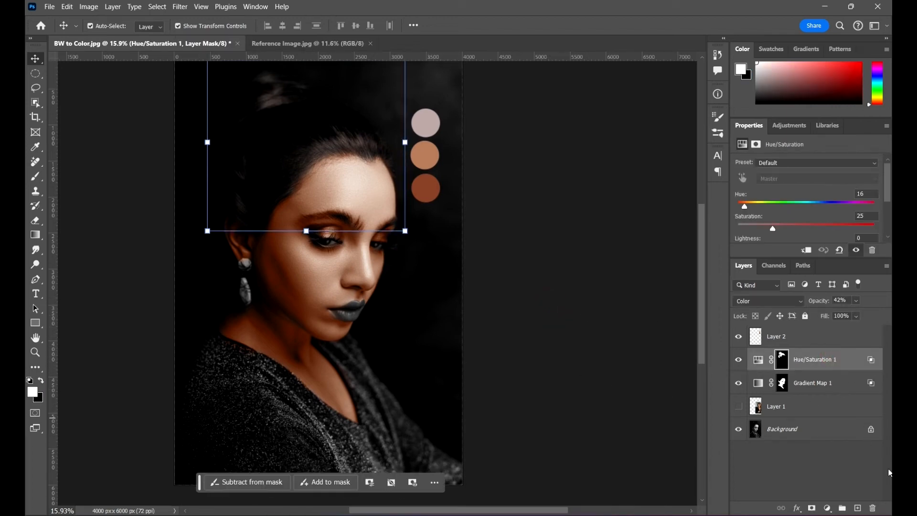
# - Paint white on the Hue/Saturation 1 mask over the sweater's shoulder and upper sleeve with a 1100 px soft brush
pyautogui.click(787, 363)
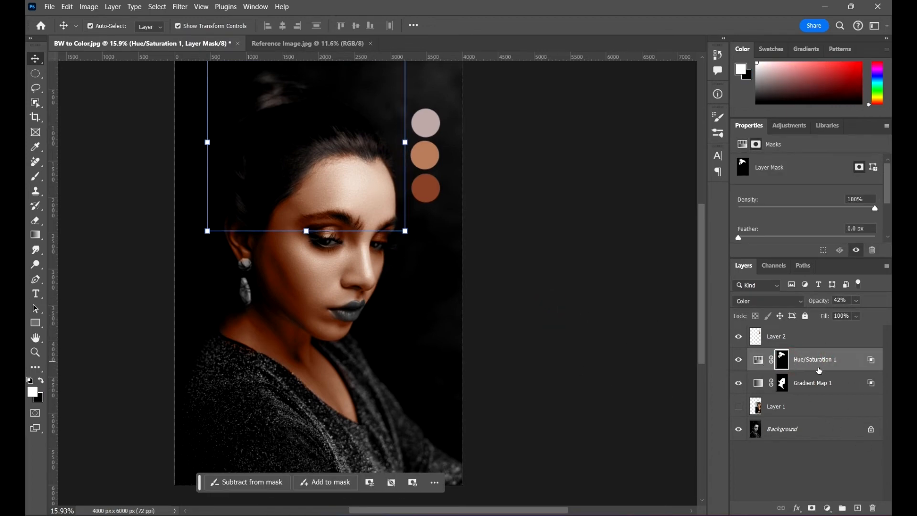
pyautogui.scroll(-1, 494, 315)
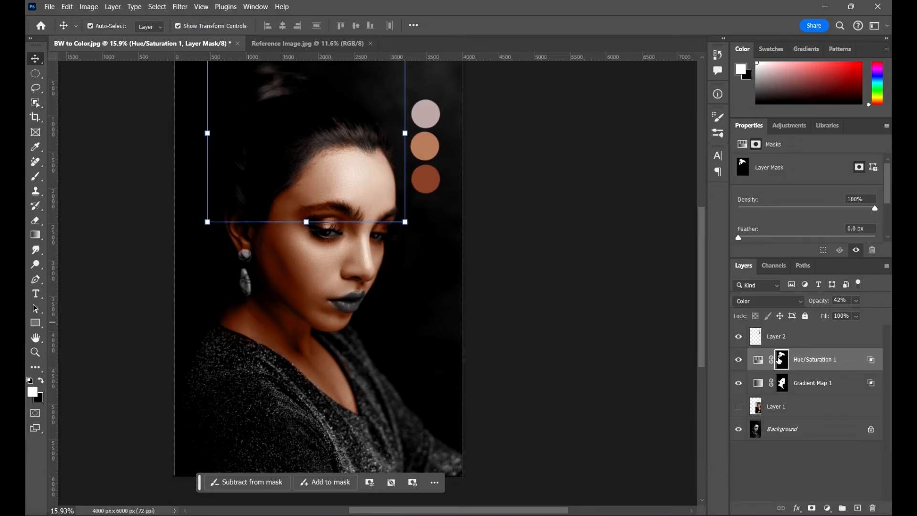
pyautogui.press('b')
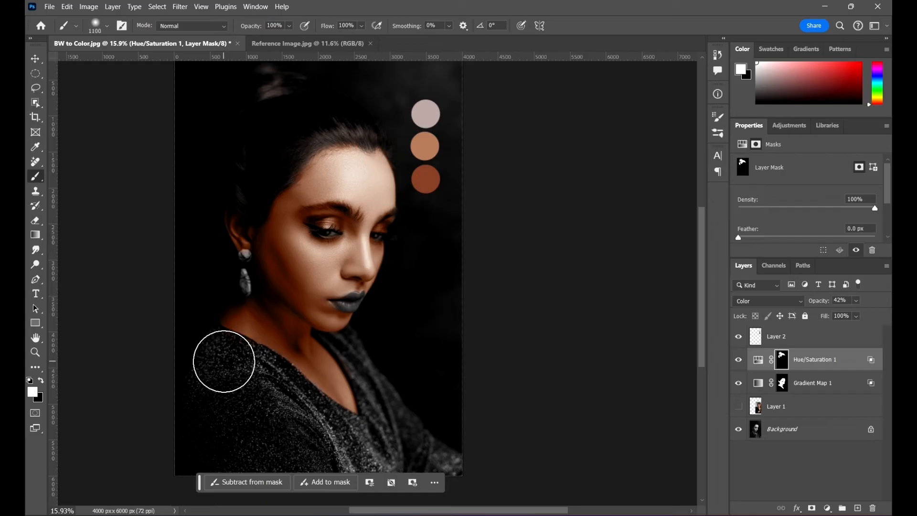
pyautogui.click(223, 362)
pyautogui.click(255, 376)
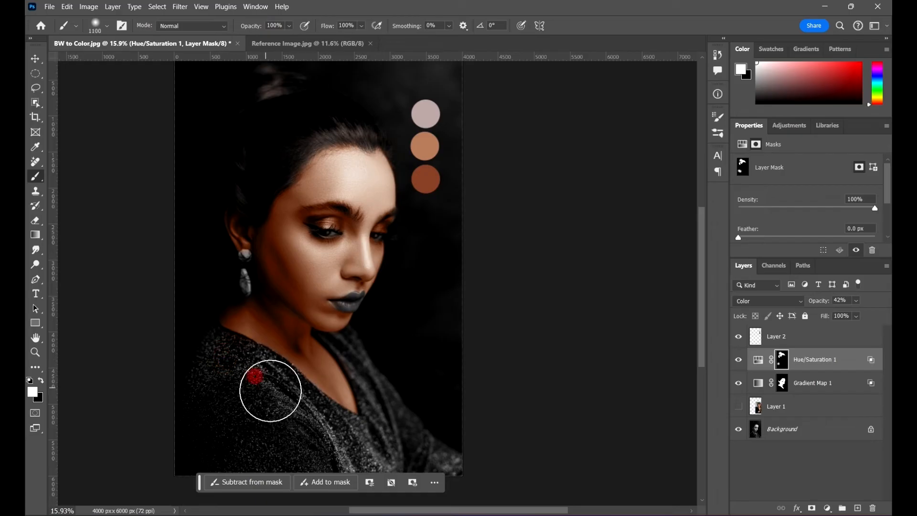
pyautogui.click(278, 393)
# - Paint white on the mask over the rest of the sweater down to the lower corner, finishing with a 700 px brush, and deselect the layer
pyautogui.scroll(-4, 392, 391)
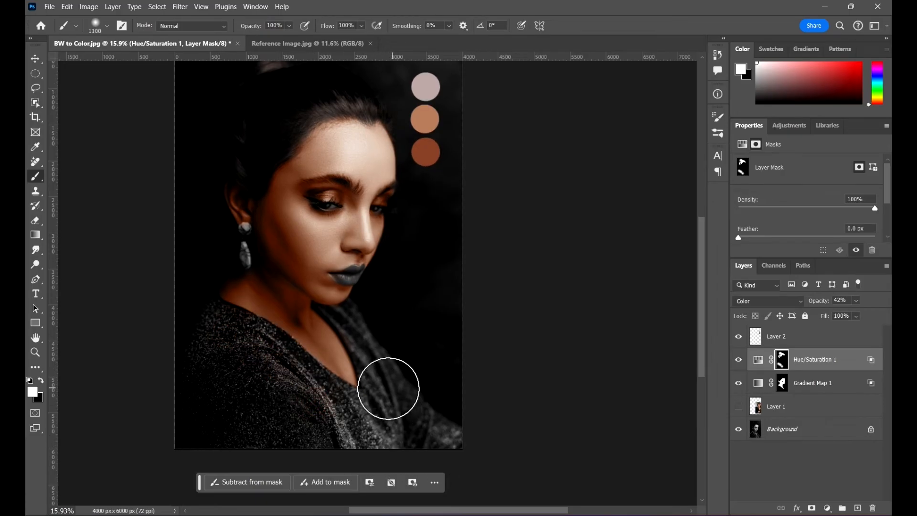
pyautogui.scroll(-3, 257, 351)
pyautogui.click(287, 343)
pyautogui.click(321, 387)
pyautogui.click(368, 385)
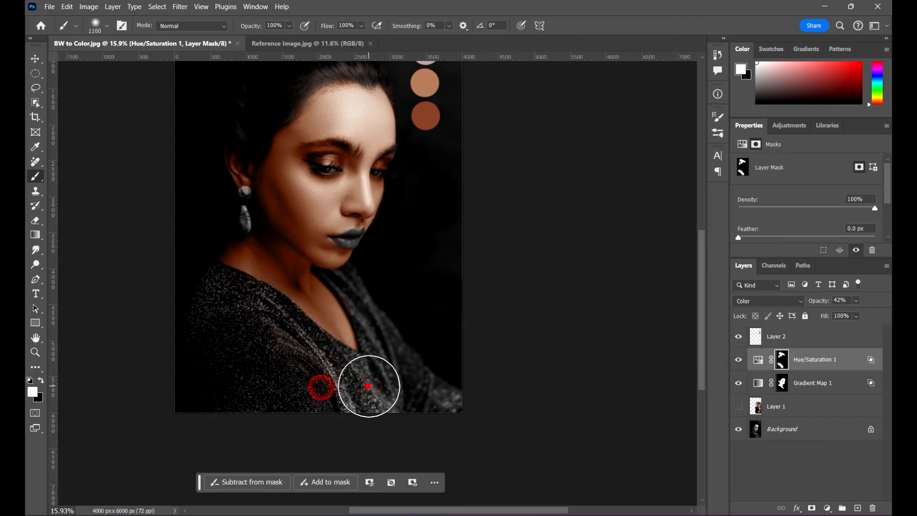
pyautogui.click(422, 394)
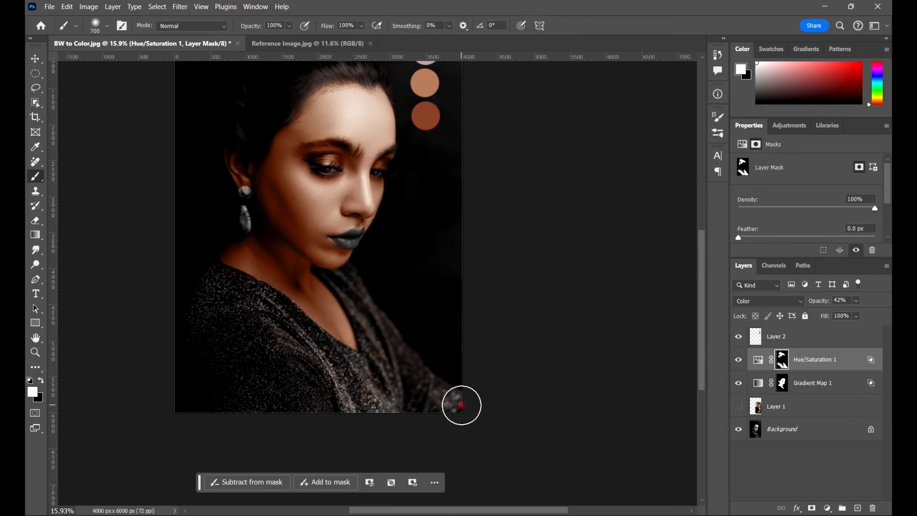
pyautogui.click(267, 363)
pyautogui.click(182, 358)
pyautogui.moveTo(419, 315); pyautogui.dragTo(411, 363)
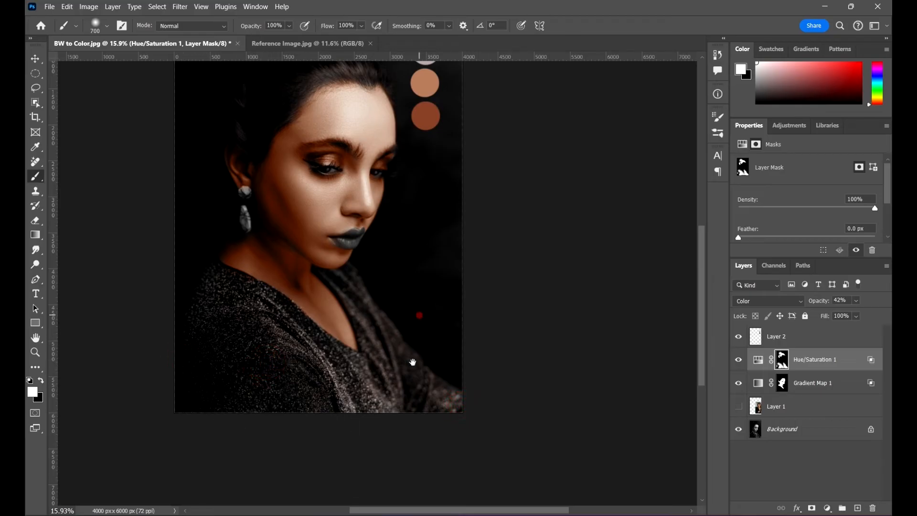
pyautogui.press('v')
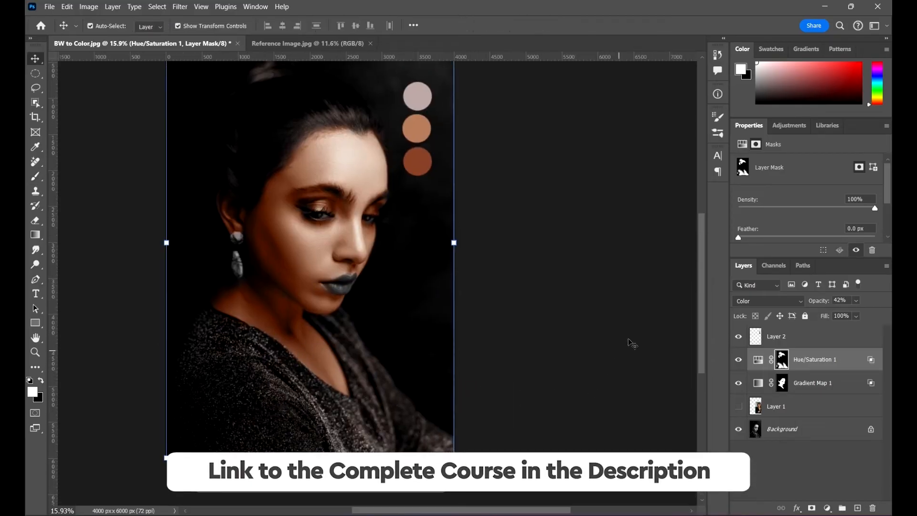
pyautogui.click(616, 317)
# - Add a new empty layer directly above Layer 1 and choose pure red as the brush color for the lips
pyautogui.scroll(-3, 371, 274)
pyautogui.scroll(10, 359, 283)
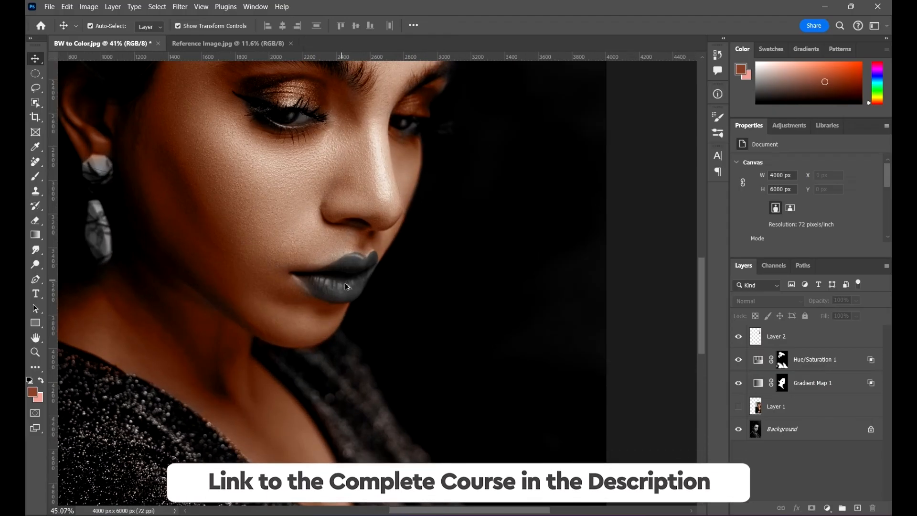
pyautogui.scroll(2, 362, 281)
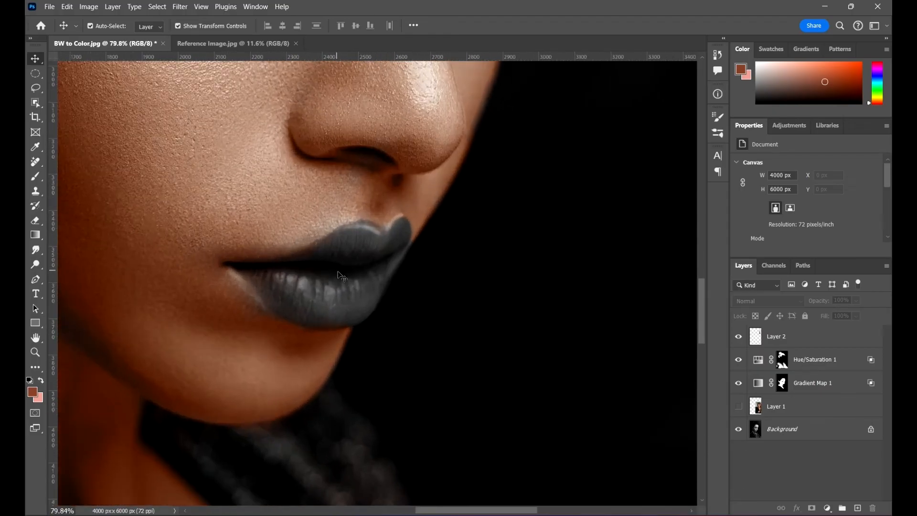
pyautogui.click(839, 411)
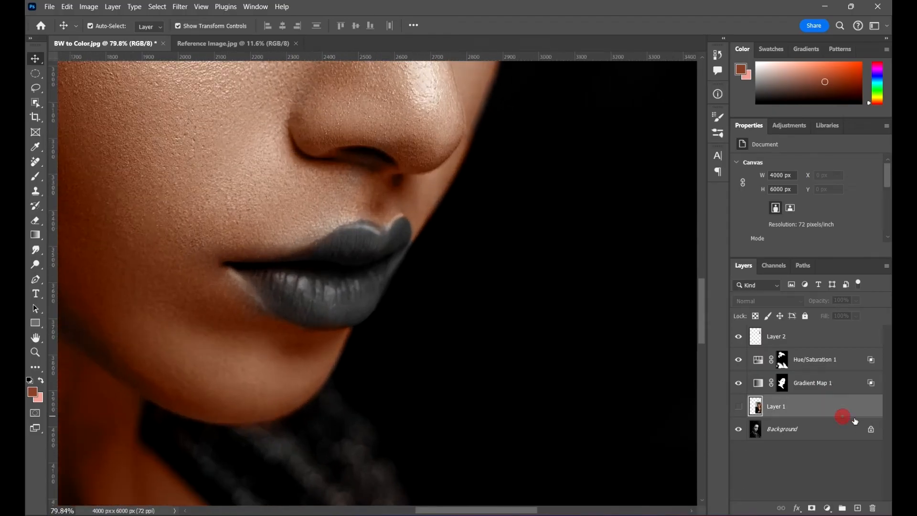
pyautogui.click(858, 508)
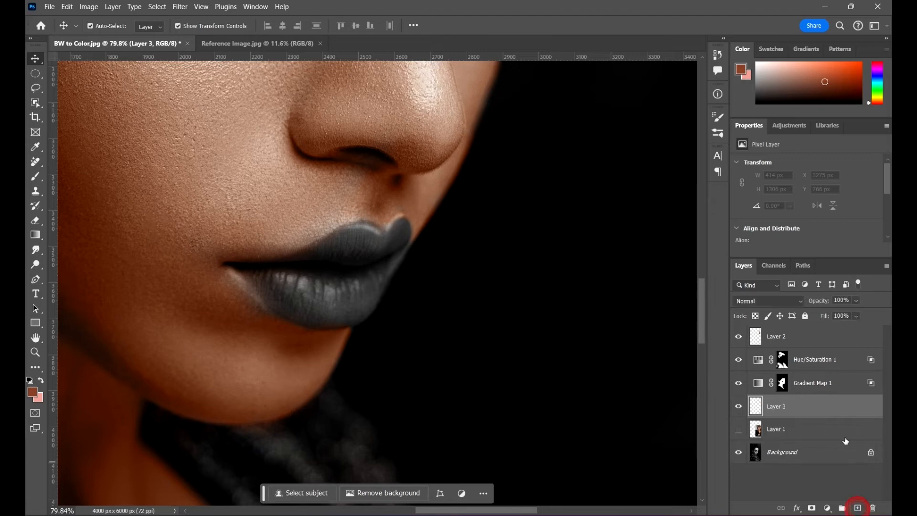
pyautogui.press('b')
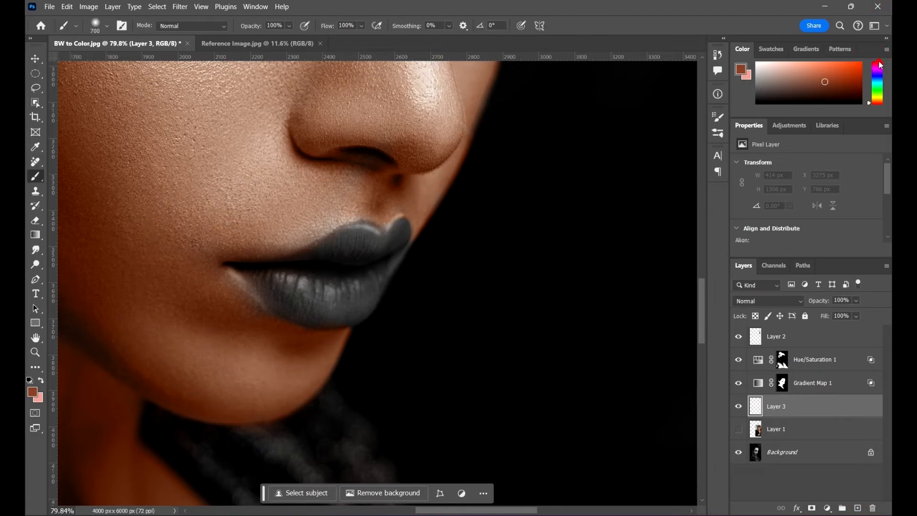
pyautogui.moveTo(877, 60); pyautogui.dragTo(861, 62)
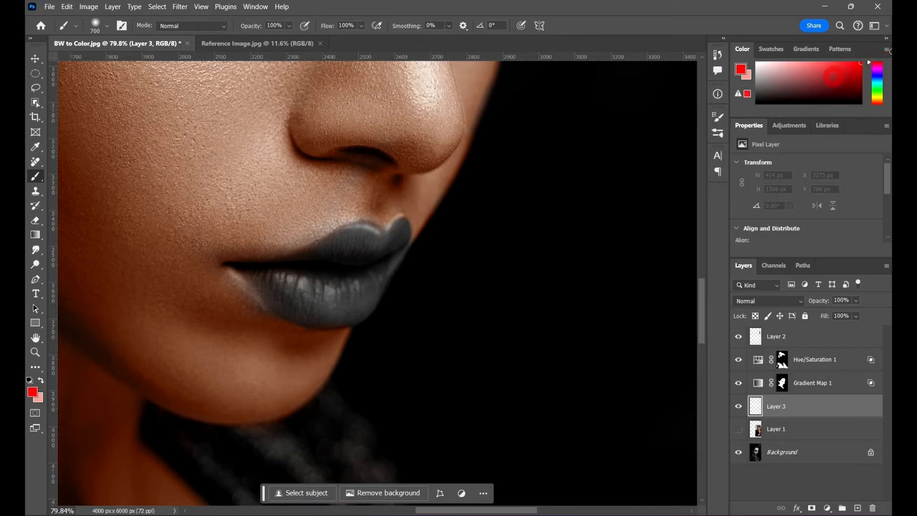
# - Paint both lips red with a 125 px soft brush, using a 50 px brush for the far tip of the upper lip
pyautogui.press('[')
pyautogui.press('[')
pyautogui.press('[')
pyautogui.press('[')
pyautogui.press('[')
pyautogui.press('[')
pyautogui.press('[')
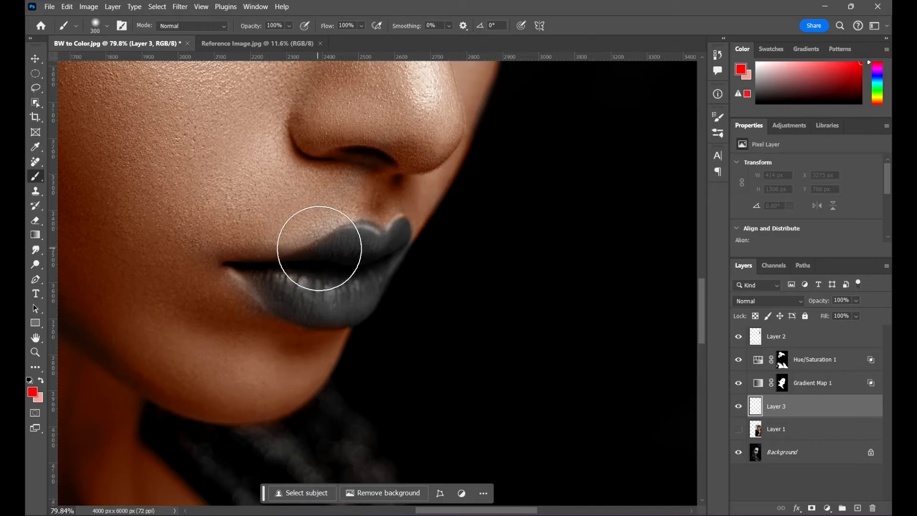
pyautogui.scroll(5, 342, 268)
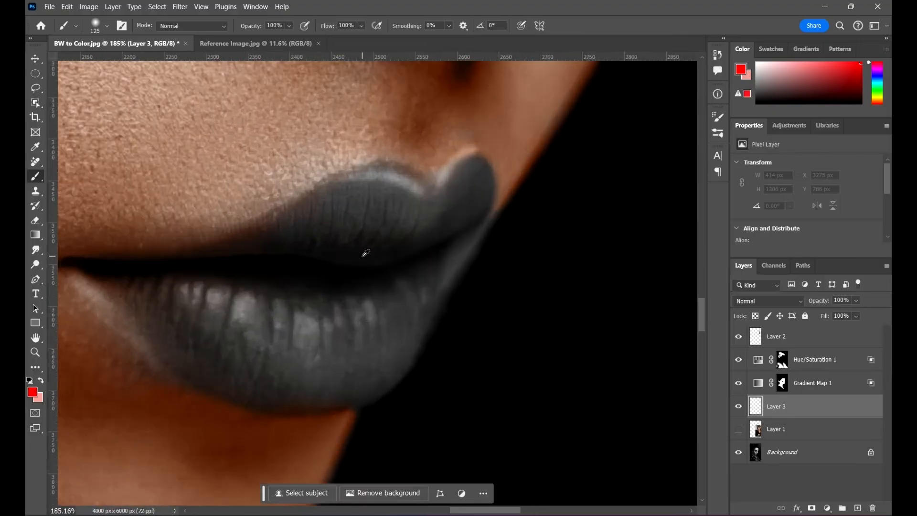
pyautogui.moveTo(399, 225)
pyautogui.mouseDown()
pyautogui.moveTo(379, 206)
pyautogui.moveTo(306, 234)
pyautogui.moveTo(257, 270)
pyautogui.moveTo(278, 262)
pyautogui.moveTo(147, 289)
pyautogui.moveTo(318, 290)
pyautogui.moveTo(292, 323)
pyautogui.moveTo(177, 325)
pyautogui.moveTo(292, 347)
pyautogui.moveTo(359, 330)
pyautogui.moveTo(406, 291)
pyautogui.mouseUp()
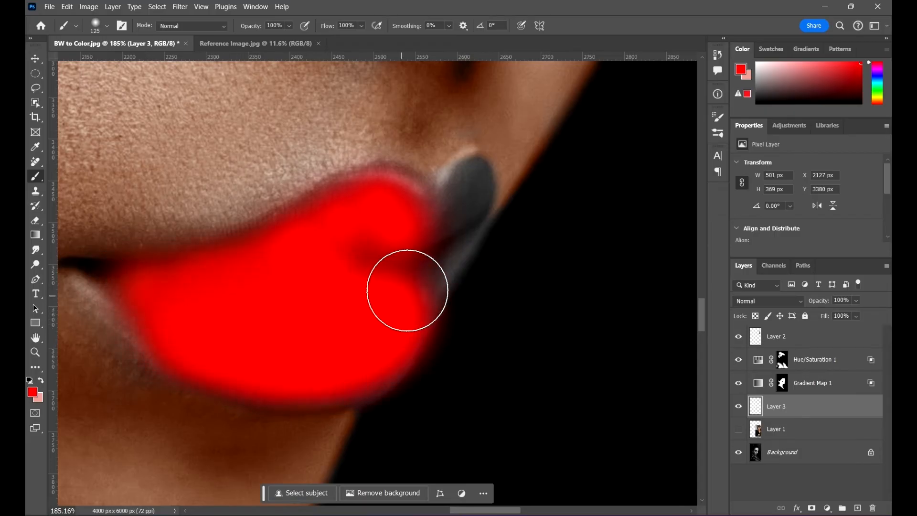
pyautogui.press('[')
pyautogui.press('[')
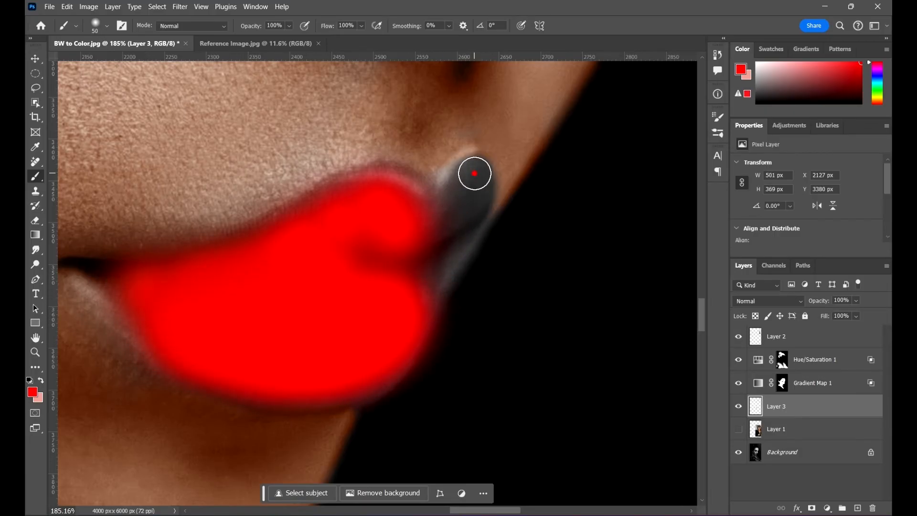
pyautogui.moveTo(474, 173)
pyautogui.mouseDown()
pyautogui.moveTo(444, 230)
pyautogui.moveTo(470, 205)
pyautogui.moveTo(456, 227)
pyautogui.moveTo(352, 260)
pyautogui.mouseUp()
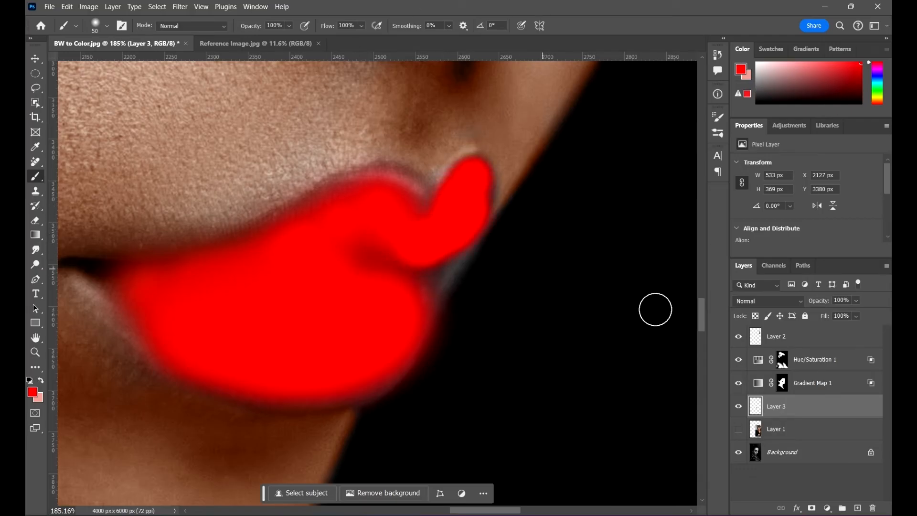
# - Delete the painted lip layer, add a new empty layer above Layer 1 and set the brush flow to 25%
pyautogui.click(872, 507)
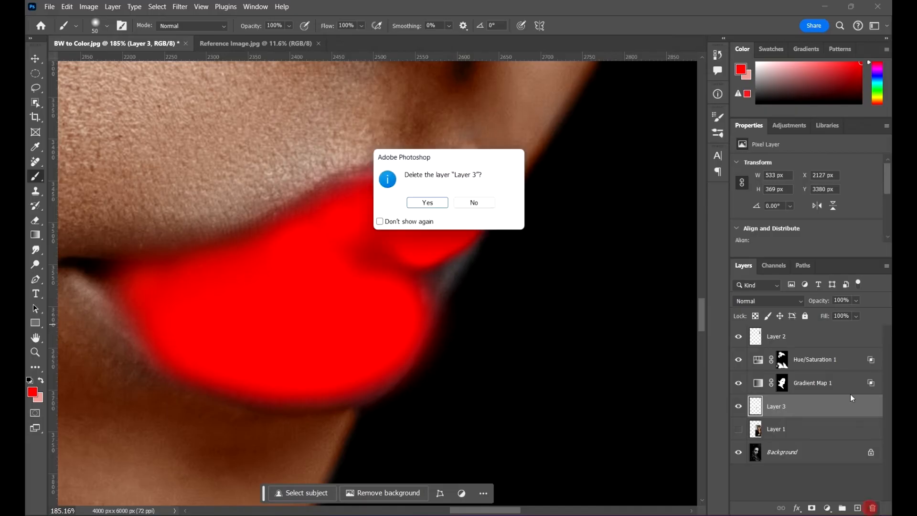
pyautogui.press('Return')
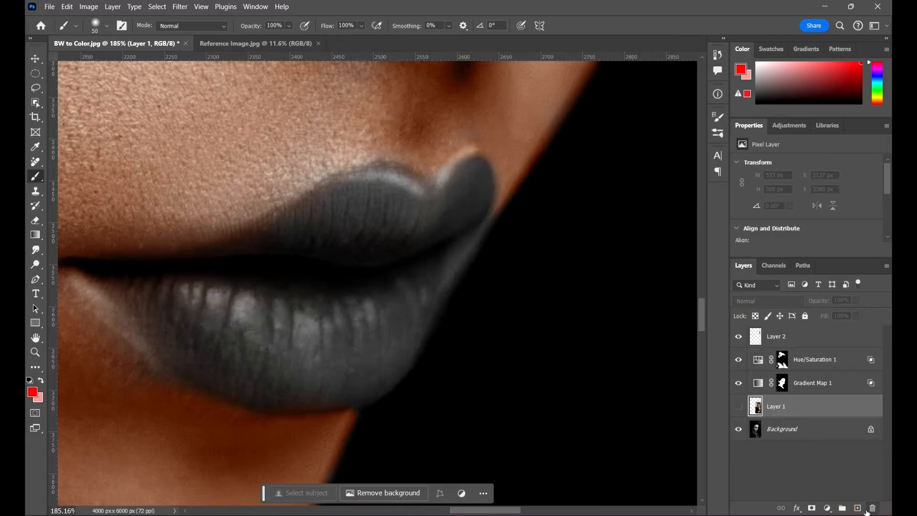
pyautogui.click(857, 508)
pyautogui.click(361, 25)
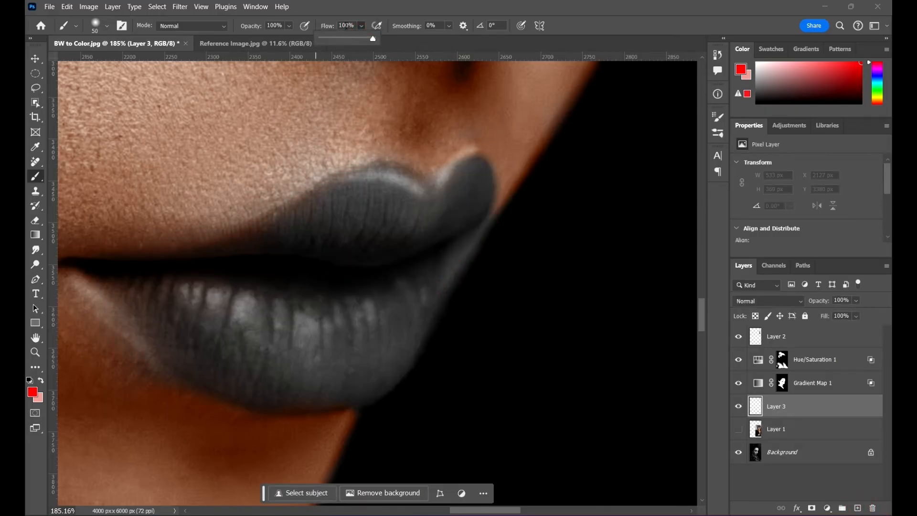
pyautogui.click(346, 26)
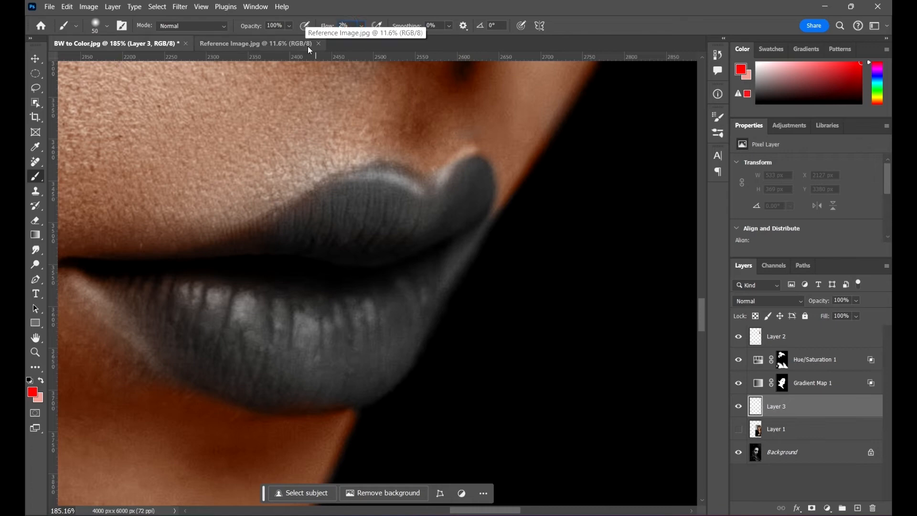
pyautogui.write('25')
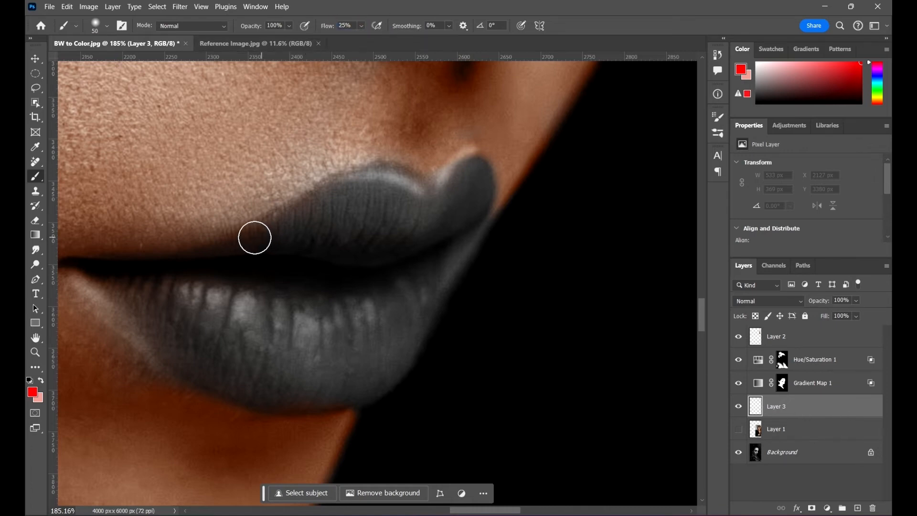
# - Paint red over the near part of the lower lip and along the upper lip with a 100 px soft brush
pyautogui.press(']')
pyautogui.press(']')
pyautogui.press(']')
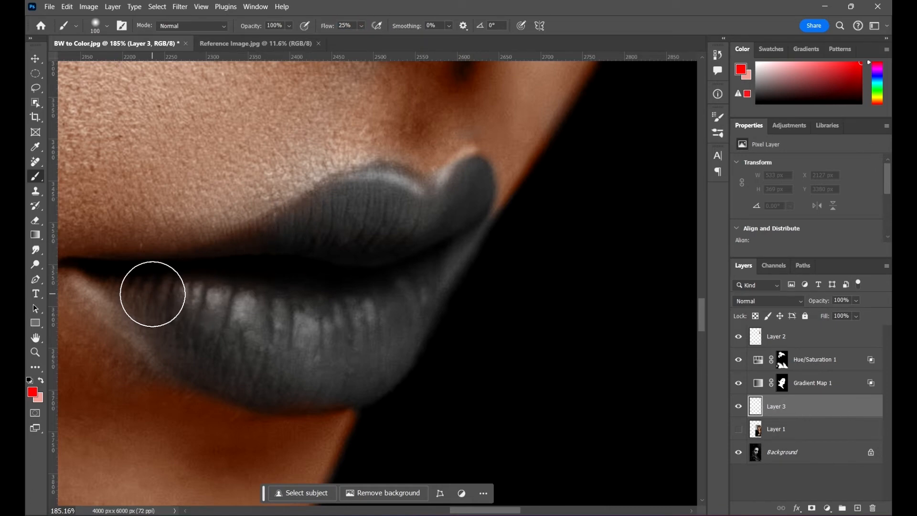
pyautogui.moveTo(153, 293); pyautogui.dragTo(290, 303)
pyautogui.moveTo(236, 275)
pyautogui.mouseDown()
pyautogui.moveTo(284, 271)
pyautogui.moveTo(279, 262)
pyautogui.moveTo(331, 243)
pyautogui.moveTo(320, 235)
pyautogui.moveTo(389, 230)
pyautogui.moveTo(378, 194)
pyautogui.moveTo(433, 222)
pyautogui.moveTo(466, 192)
pyautogui.mouseUp()
# - Paint the far half of the lower lip and the upper lip's far tip red, using brushes of 50 and 60 px
pyautogui.press(']')
pyautogui.press(']')
pyautogui.press('[')
pyautogui.press('[')
pyautogui.press('[')
pyautogui.click(49, 6)
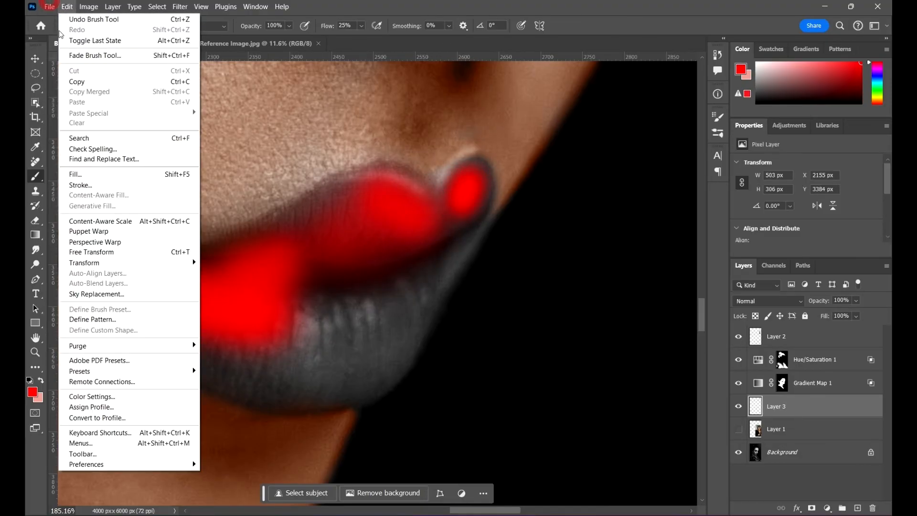
pyautogui.click(372, 4)
pyautogui.scroll(7, 413, 234)
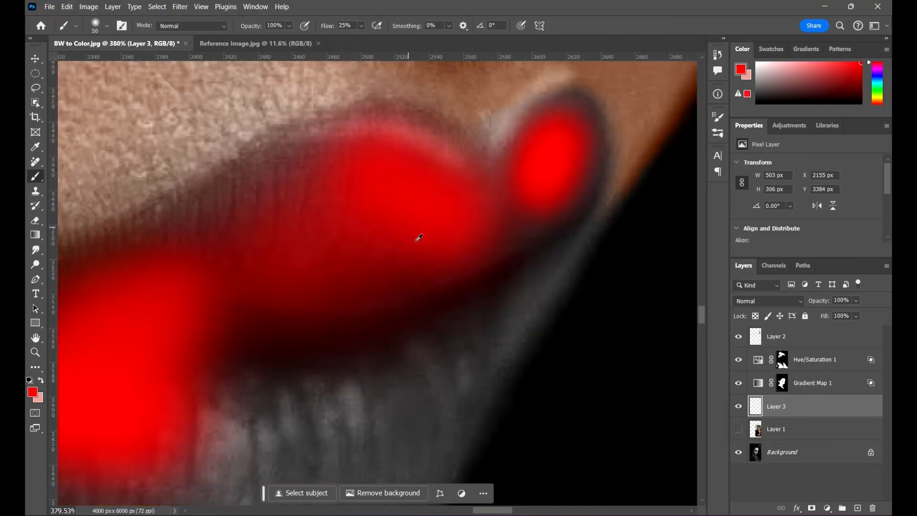
pyautogui.scroll(-5, 434, 195)
pyautogui.moveTo(457, 266)
pyautogui.mouseDown()
pyautogui.moveTo(291, 325)
pyautogui.moveTo(409, 296)
pyautogui.moveTo(280, 304)
pyautogui.moveTo(374, 295)
pyautogui.mouseUp()
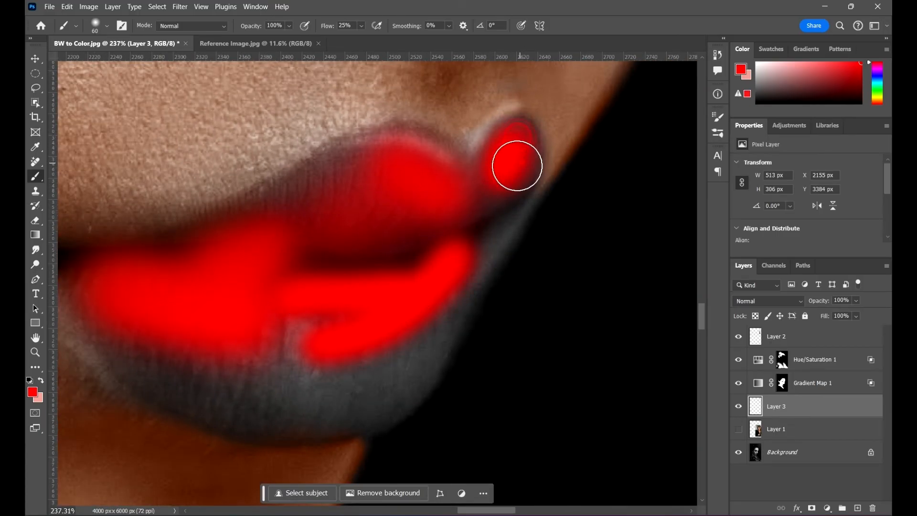
pyautogui.moveTo(517, 166)
pyautogui.mouseDown()
pyautogui.moveTo(502, 223)
pyautogui.moveTo(502, 214)
pyautogui.moveTo(462, 245)
pyautogui.moveTo(481, 246)
pyautogui.moveTo(421, 347)
pyautogui.moveTo(359, 368)
pyautogui.moveTo(373, 342)
pyautogui.moveTo(438, 299)
pyautogui.mouseUp()
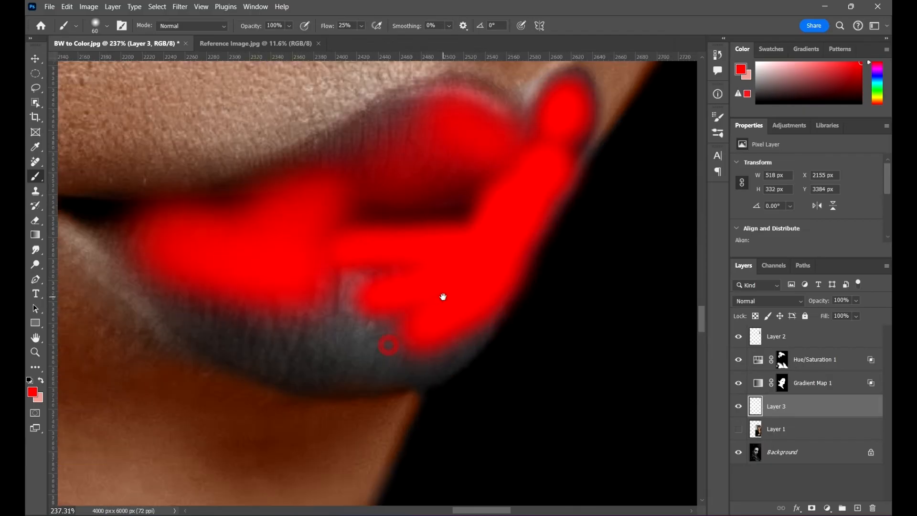
# - Fill the middle of the lower lip and the rest of the upper lip with red, undoing stray strokes near the far tip
pyautogui.moveTo(335, 320)
pyautogui.mouseDown()
pyautogui.moveTo(255, 287)
pyautogui.moveTo(203, 306)
pyautogui.moveTo(363, 305)
pyautogui.mouseUp()
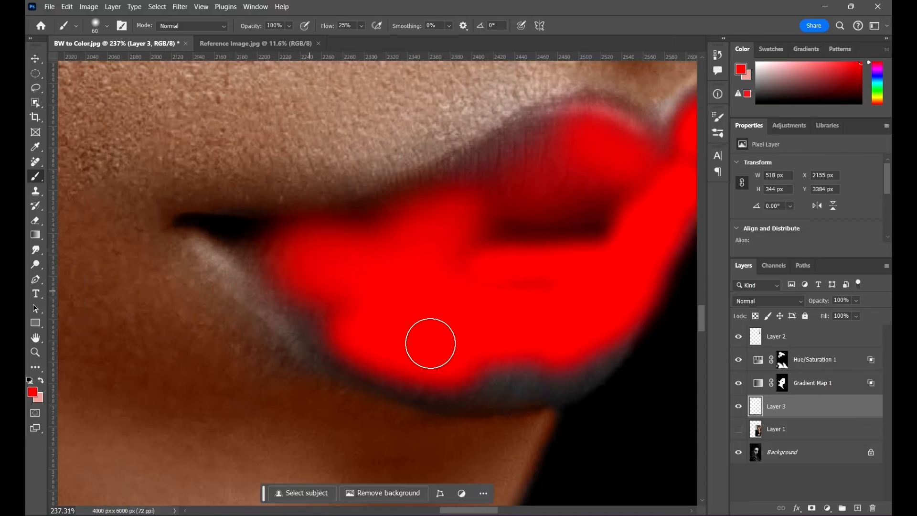
pyautogui.moveTo(510, 342)
pyautogui.mouseDown()
pyautogui.moveTo(428, 313)
pyautogui.moveTo(407, 334)
pyautogui.mouseUp()
pyautogui.moveTo(348, 216); pyautogui.dragTo(457, 206)
pyautogui.moveTo(508, 144)
pyautogui.mouseDown()
pyautogui.moveTo(440, 152)
pyautogui.moveTo(411, 146)
pyautogui.moveTo(472, 127)
pyautogui.moveTo(306, 211)
pyautogui.moveTo(216, 233)
pyautogui.moveTo(293, 236)
pyautogui.moveTo(404, 203)
pyautogui.moveTo(509, 189)
pyautogui.moveTo(481, 214)
pyautogui.moveTo(614, 176)
pyautogui.moveTo(569, 140)
pyautogui.moveTo(612, 195)
pyautogui.moveTo(500, 184)
pyautogui.moveTo(506, 159)
pyautogui.moveTo(583, 122)
pyautogui.moveTo(596, 92)
pyautogui.mouseUp()
pyautogui.hotkey('ctrl', 'z')
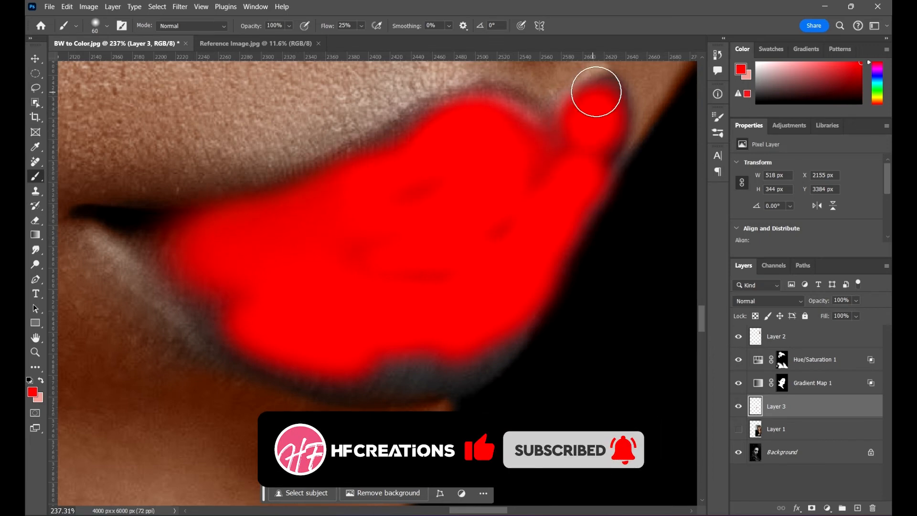
pyautogui.moveTo(553, 165)
pyautogui.mouseDown()
pyautogui.moveTo(595, 155)
pyautogui.moveTo(585, 138)
pyautogui.mouseUp()
pyautogui.hotkey('ctrl', 'z')
pyautogui.moveTo(433, 258); pyautogui.dragTo(551, 180)
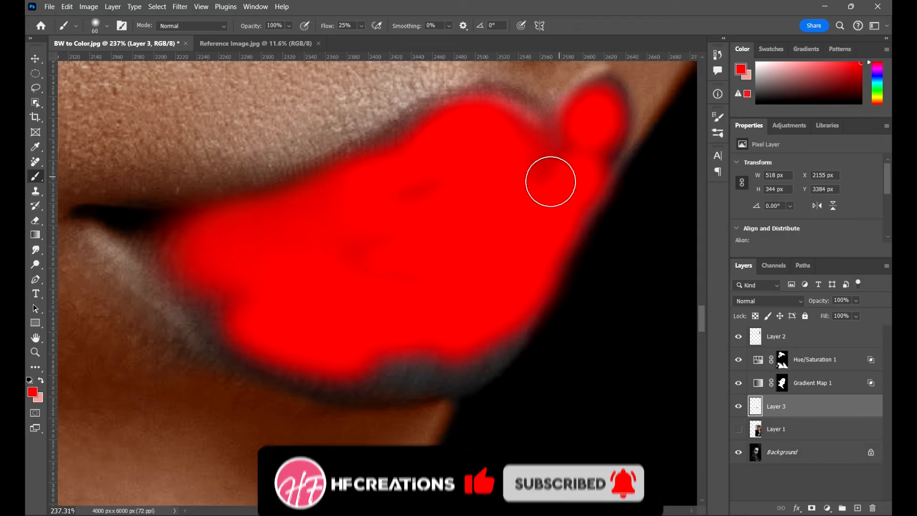
# - Extend the red to the mouth corner and lower lip edge, then cover the cupid's bow, finishing with a 35 px brush
pyautogui.moveTo(133, 243)
pyautogui.mouseDown()
pyautogui.moveTo(154, 249)
pyautogui.moveTo(152, 261)
pyautogui.moveTo(204, 302)
pyautogui.moveTo(280, 337)
pyautogui.moveTo(382, 363)
pyautogui.moveTo(502, 340)
pyautogui.moveTo(557, 261)
pyautogui.mouseUp()
pyautogui.moveTo(420, 156)
pyautogui.mouseDown()
pyautogui.moveTo(316, 202)
pyautogui.moveTo(156, 240)
pyautogui.mouseUp()
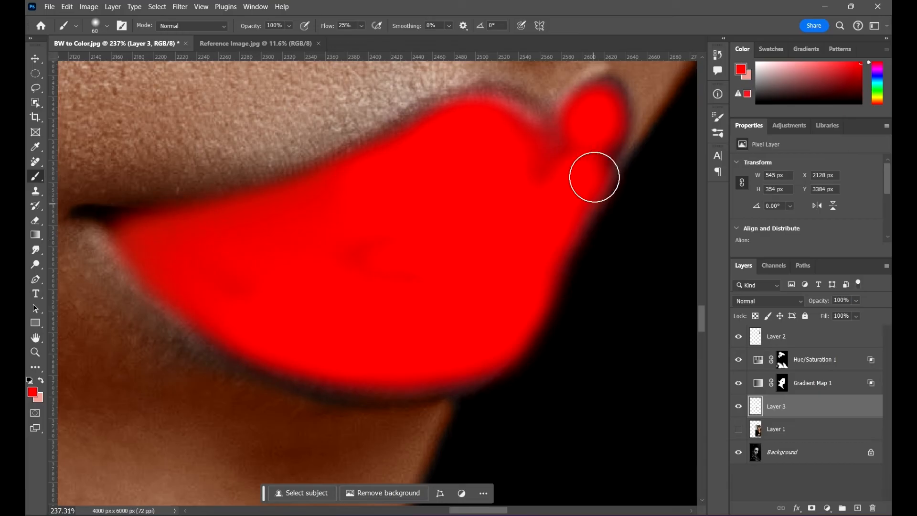
pyautogui.moveTo(547, 143)
pyautogui.mouseDown()
pyautogui.moveTo(605, 101)
pyautogui.moveTo(605, 137)
pyautogui.moveTo(587, 152)
pyautogui.moveTo(595, 163)
pyautogui.moveTo(600, 131)
pyautogui.mouseUp()
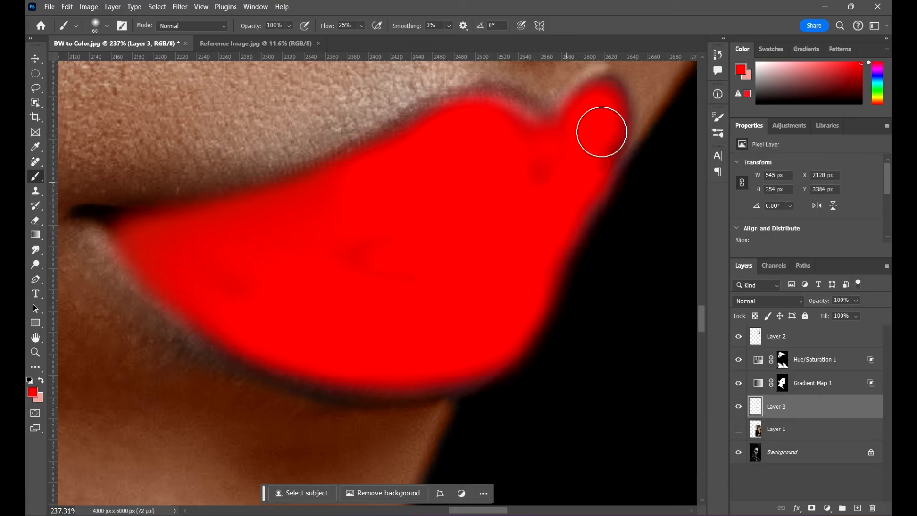
pyautogui.moveTo(219, 314)
pyautogui.mouseDown()
pyautogui.moveTo(281, 345)
pyautogui.moveTo(429, 374)
pyautogui.moveTo(479, 337)
pyautogui.mouseUp()
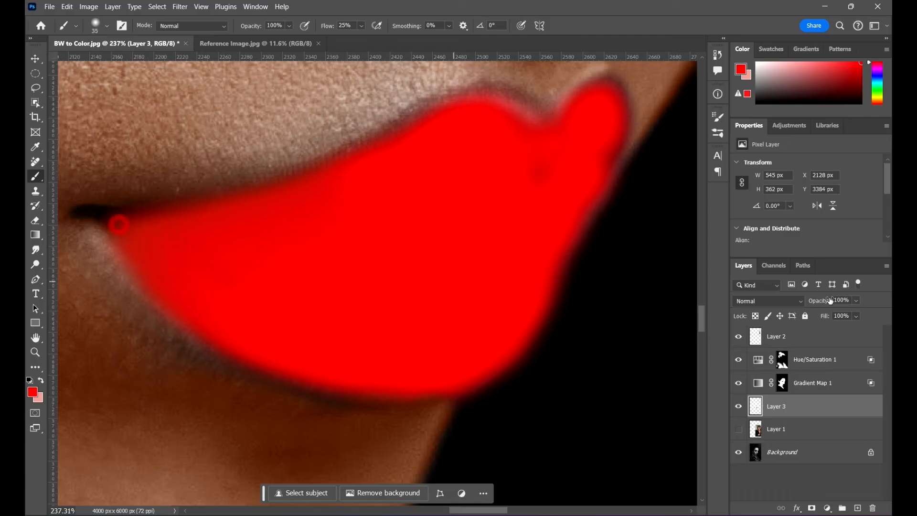
pyautogui.click(766, 301)
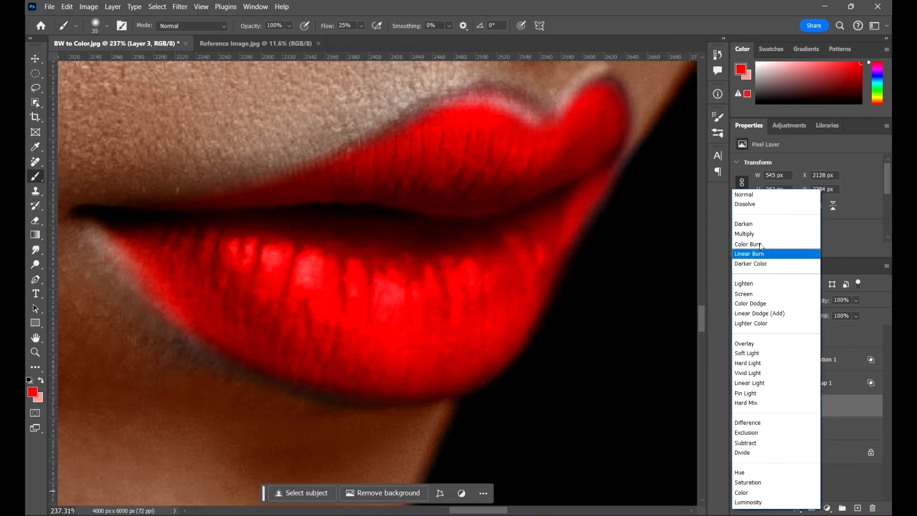
pyautogui.click(668, 1)
pyautogui.moveTo(540, 162)
pyautogui.mouseDown()
pyautogui.moveTo(539, 127)
pyautogui.moveTo(492, 107)
pyautogui.mouseUp()
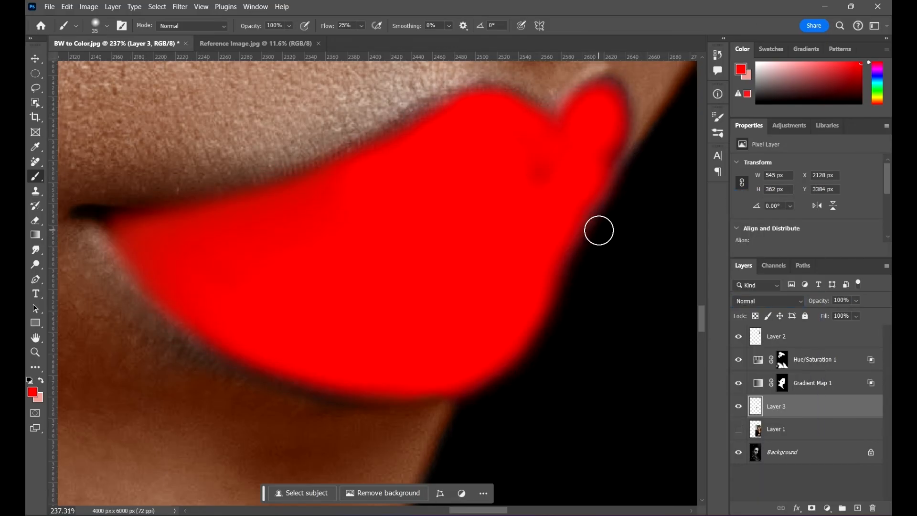
pyautogui.press('x')
pyautogui.moveTo(617, 175); pyautogui.dragTo(602, 211)
pyautogui.hotkey('ctrl', 'z')
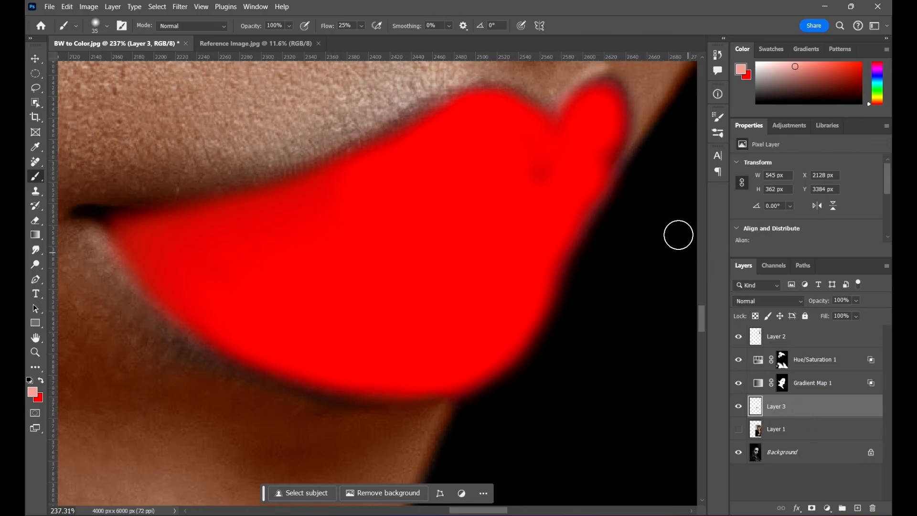
# - Erase the red spill along the lips' outer edge against the black background, using the Eraser at 51 px and 70 px
pyautogui.press('e')
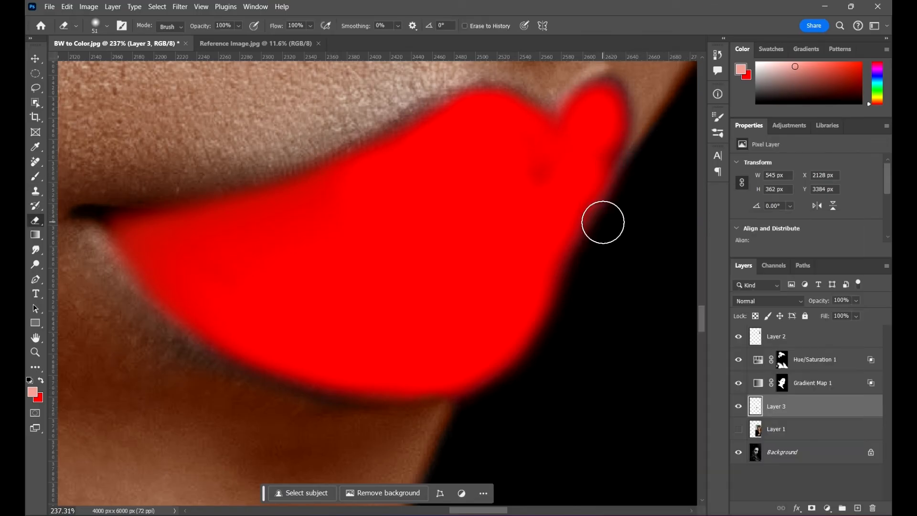
pyautogui.hotkey('ctrl', 'z')
pyautogui.hotkey('ctrl', 'shift', 'z')
pyautogui.moveTo(641, 190)
pyautogui.mouseDown()
pyautogui.moveTo(597, 278)
pyautogui.moveTo(618, 227)
pyautogui.moveTo(597, 262)
pyautogui.moveTo(635, 231)
pyautogui.mouseUp()
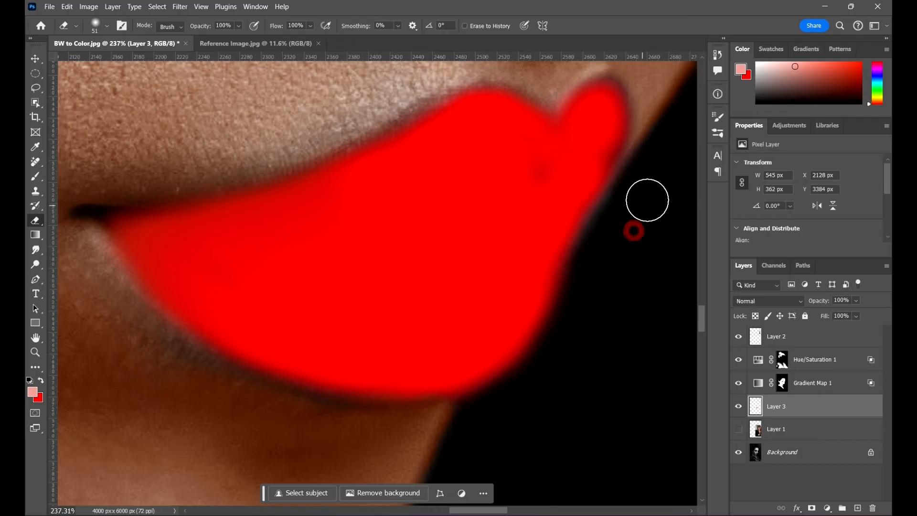
pyautogui.moveTo(577, 325)
pyautogui.mouseDown()
pyautogui.moveTo(511, 410)
pyautogui.moveTo(457, 419)
pyautogui.mouseUp()
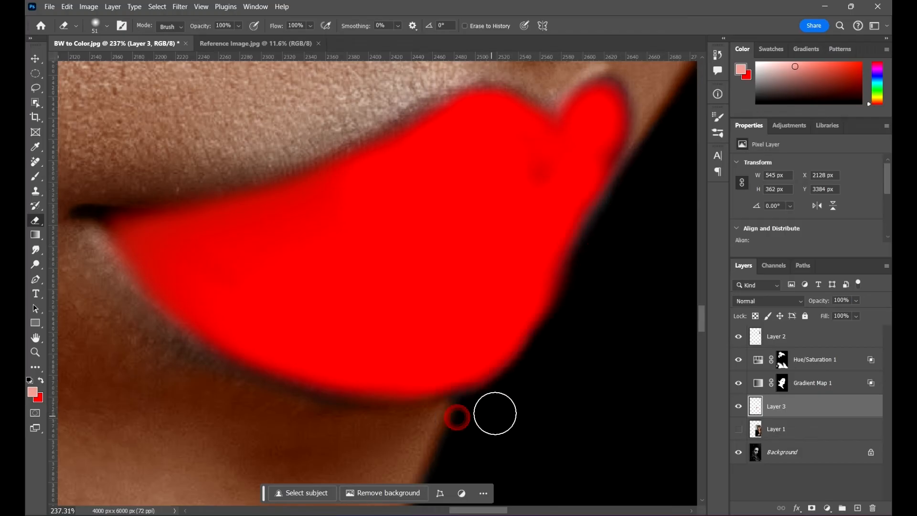
pyautogui.click(576, 283)
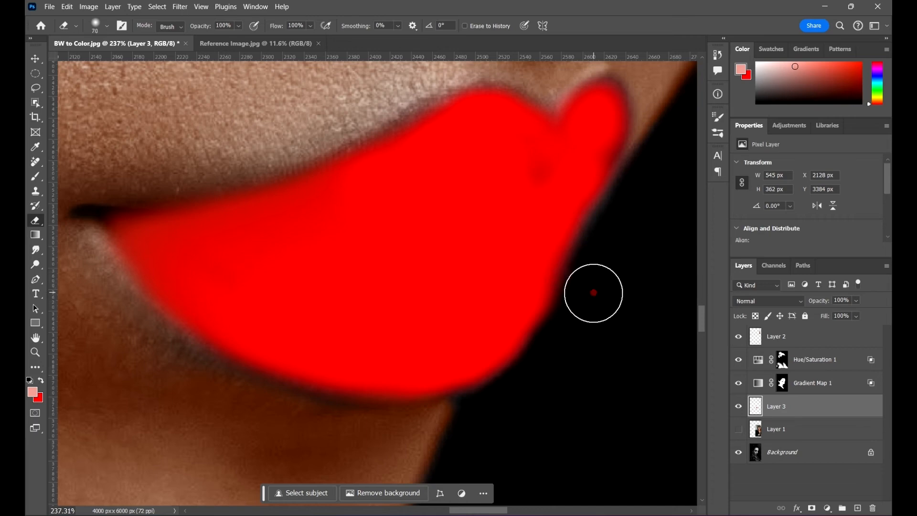
pyautogui.moveTo(593, 293)
pyautogui.mouseDown()
pyautogui.moveTo(518, 399)
pyautogui.moveTo(472, 429)
pyautogui.mouseUp()
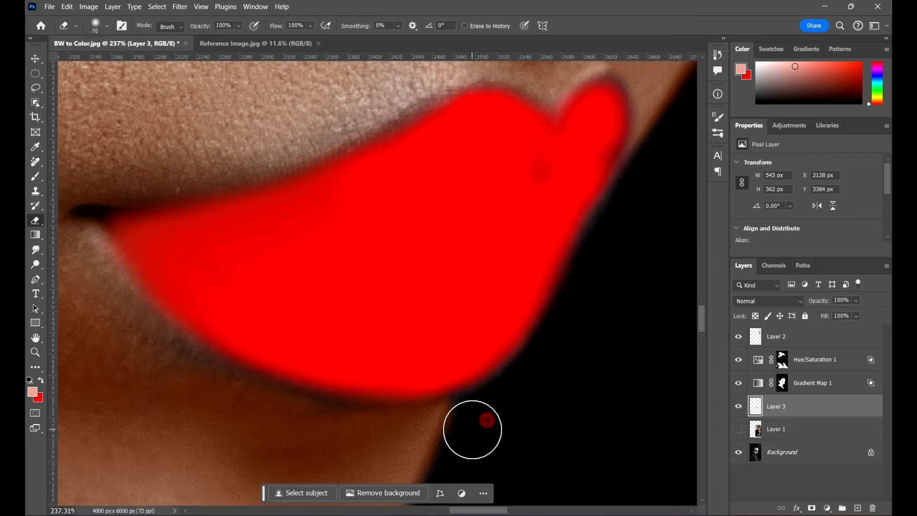
# - Sample the red from the painted lips and fill the remaining dark patches inside the lips with an 80 px brush
pyautogui.press('b')
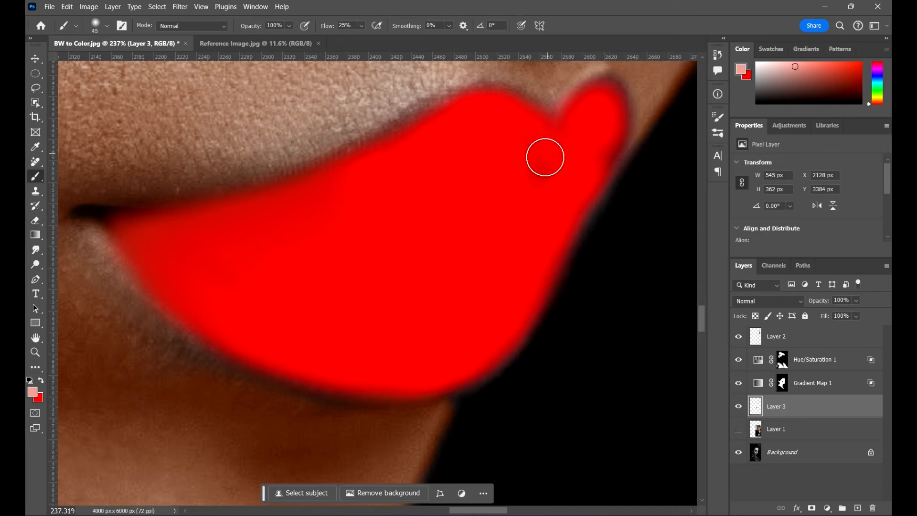
pyautogui.press(']')
pyautogui.moveTo(546, 158); pyautogui.dragTo(517, 202)
pyautogui.hotkey('ctrl', 'z')
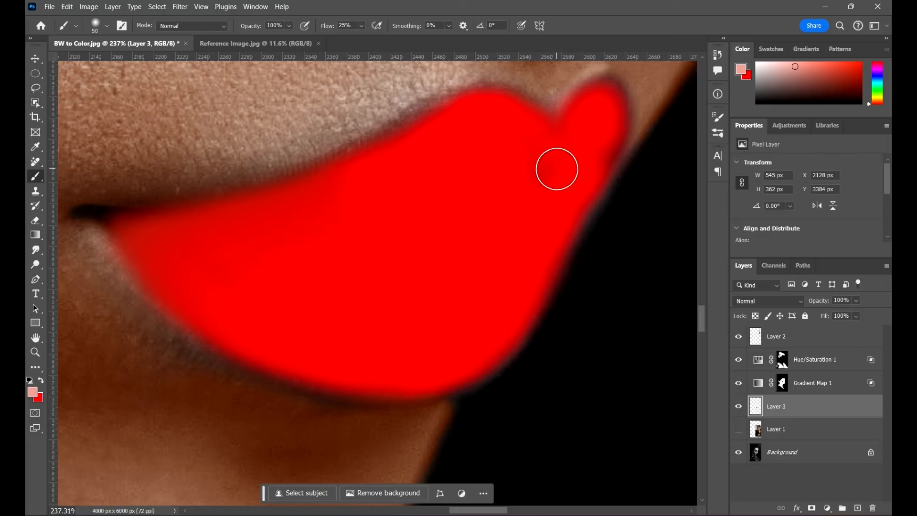
pyautogui.keyDown('alt'); pyautogui.click(573, 164); pyautogui.keyUp('alt')
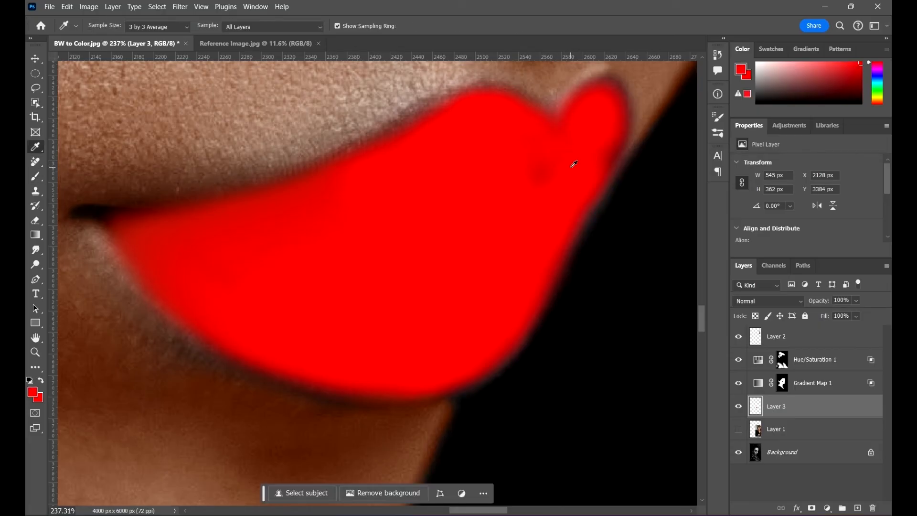
pyautogui.press(']')
pyautogui.press(']')
pyautogui.moveTo(492, 188); pyautogui.dragTo(621, 145)
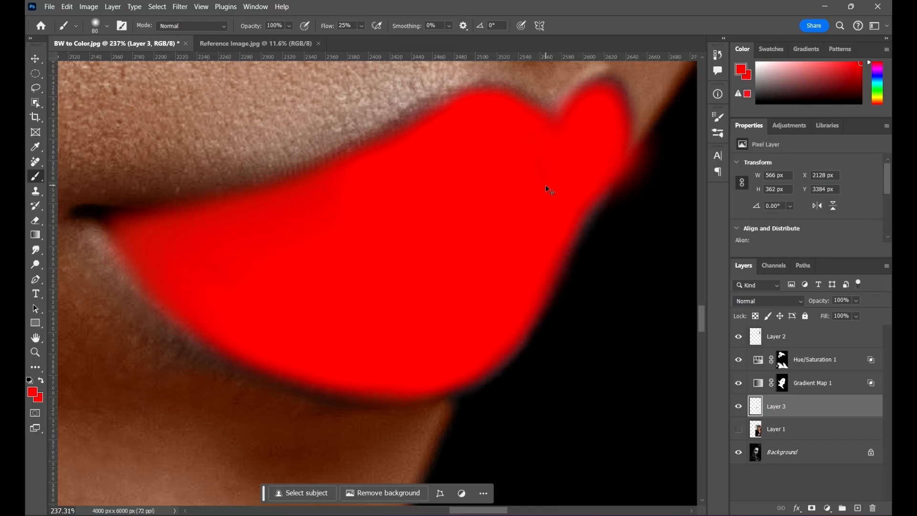
pyautogui.hotkey('ctrl', 'z')
pyautogui.moveTo(557, 156); pyautogui.dragTo(567, 182)
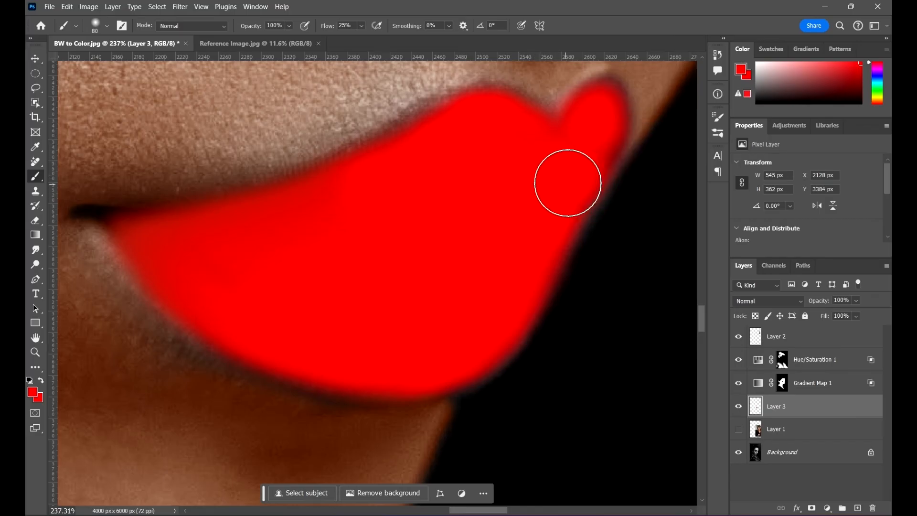
pyautogui.moveTo(209, 256)
pyautogui.mouseDown()
pyautogui.moveTo(152, 262)
pyautogui.moveTo(142, 243)
pyautogui.moveTo(248, 300)
pyautogui.moveTo(399, 337)
pyautogui.moveTo(453, 301)
pyautogui.moveTo(472, 334)
pyautogui.moveTo(464, 348)
pyautogui.moveTo(445, 353)
pyautogui.moveTo(452, 362)
pyautogui.moveTo(506, 342)
pyautogui.moveTo(490, 335)
pyautogui.moveTo(532, 260)
pyautogui.moveTo(515, 277)
pyautogui.mouseUp()
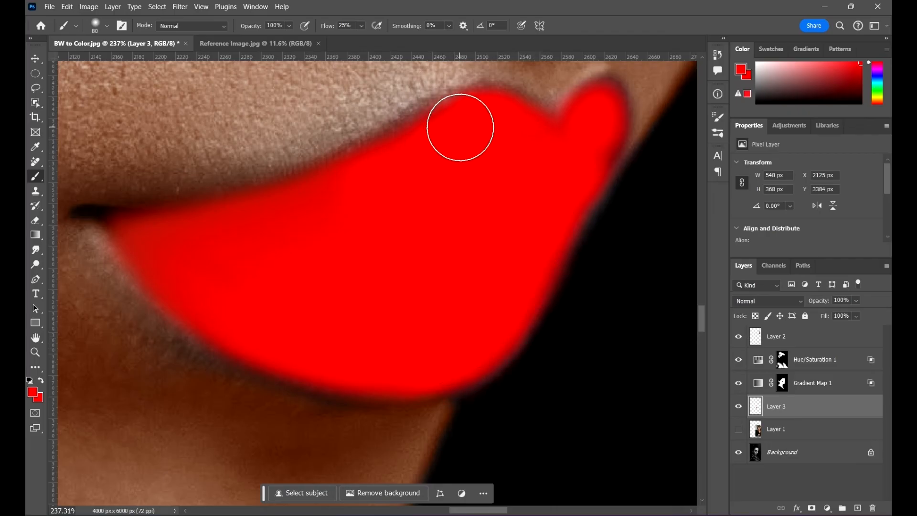
# - Set the blend mode of the painted lip layer to Color
pyautogui.press('v')
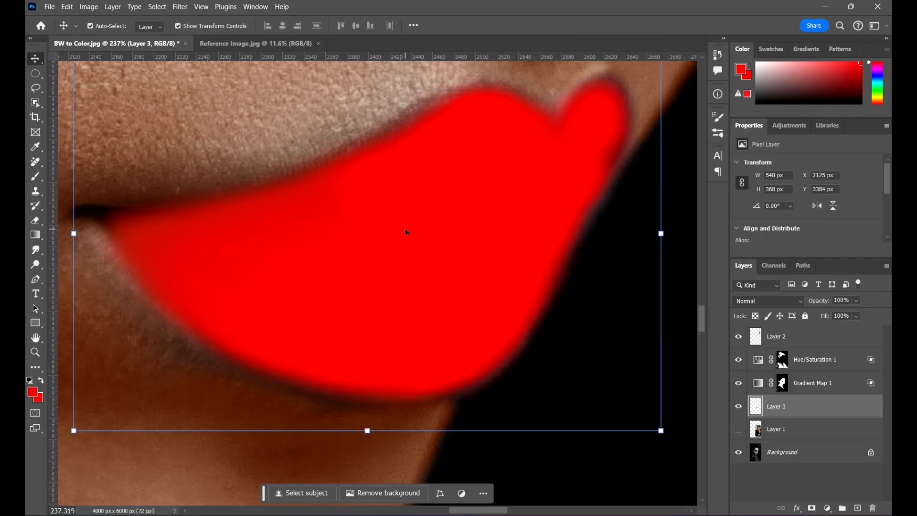
pyautogui.scroll(-10, 405, 232)
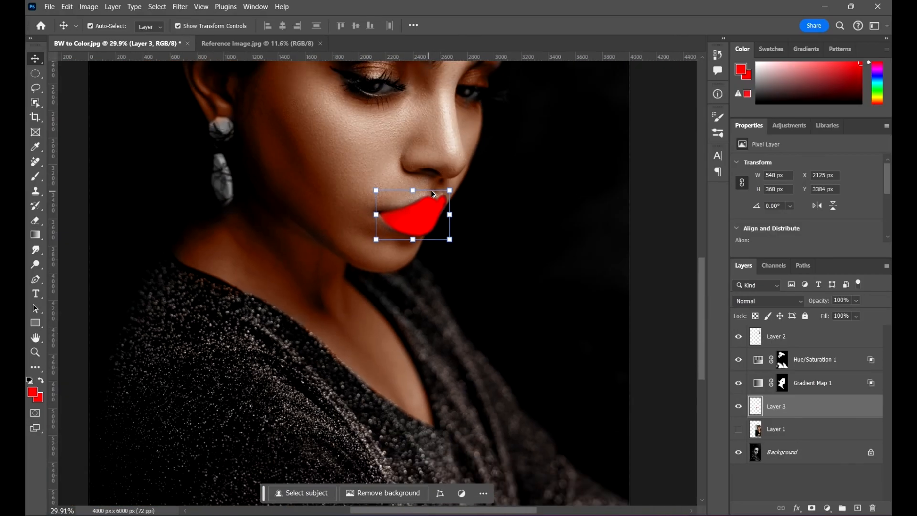
pyautogui.scroll(-4, 434, 191)
pyautogui.scroll(5, 461, 191)
pyautogui.scroll(4, 431, 299)
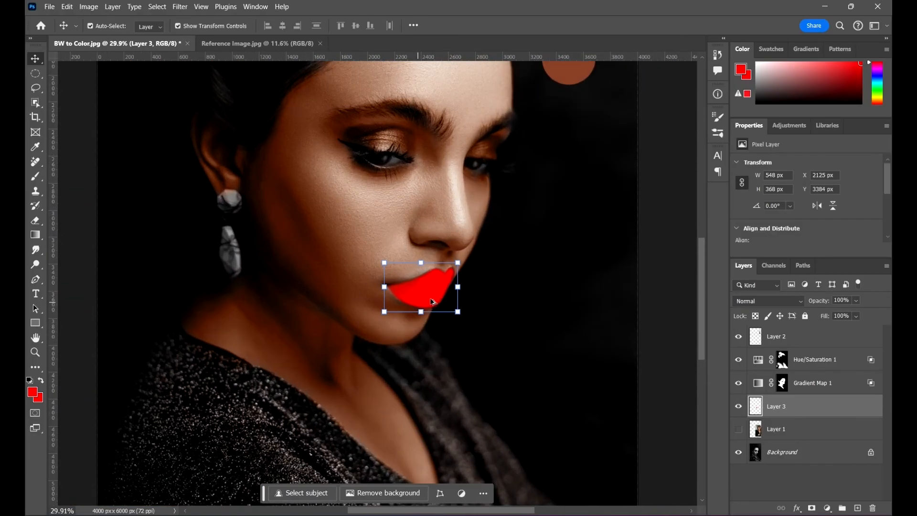
pyautogui.scroll(5, 432, 301)
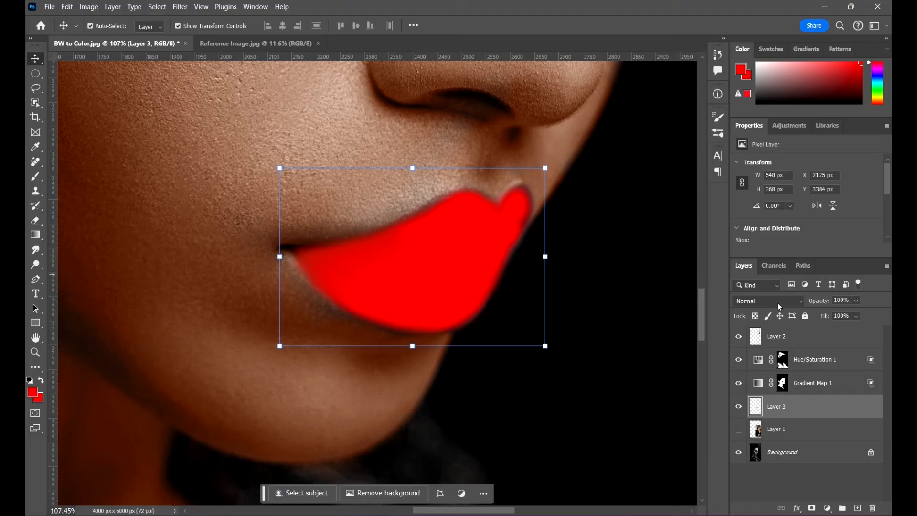
pyautogui.click(777, 301)
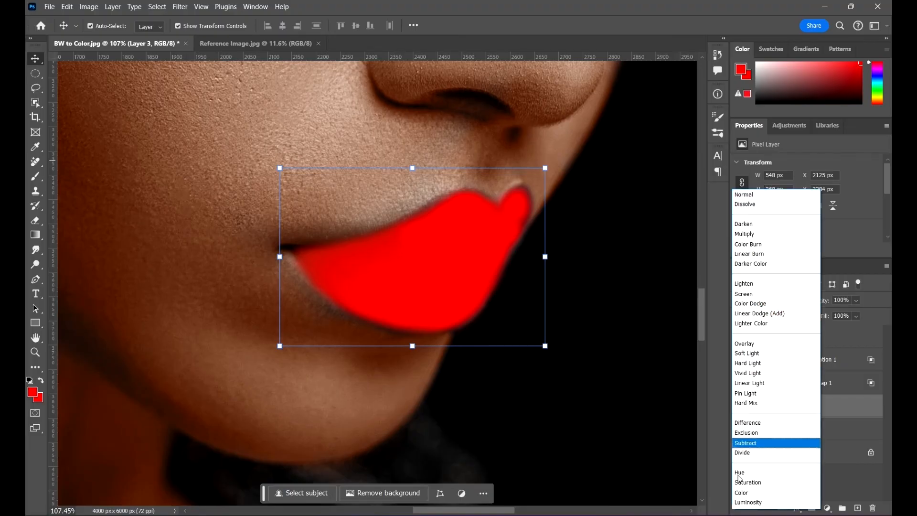
pyautogui.click(743, 492)
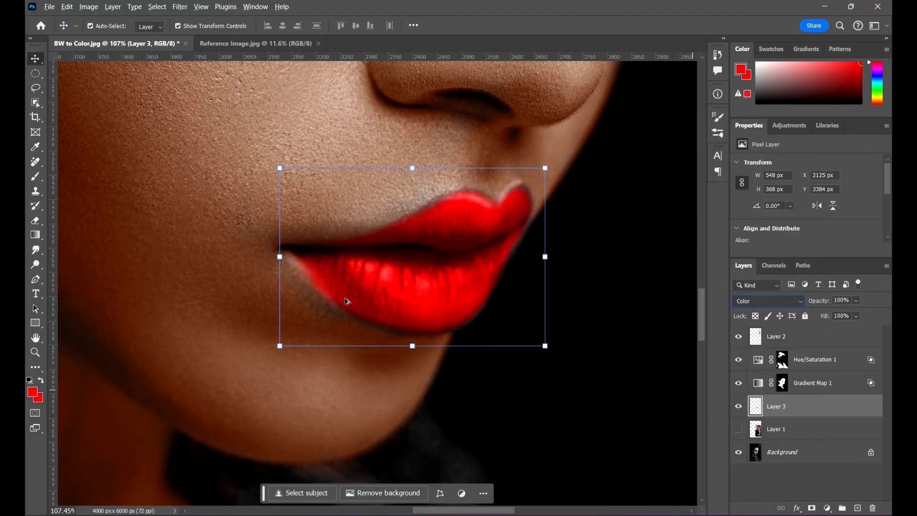
pyautogui.scroll(7, 487, 236)
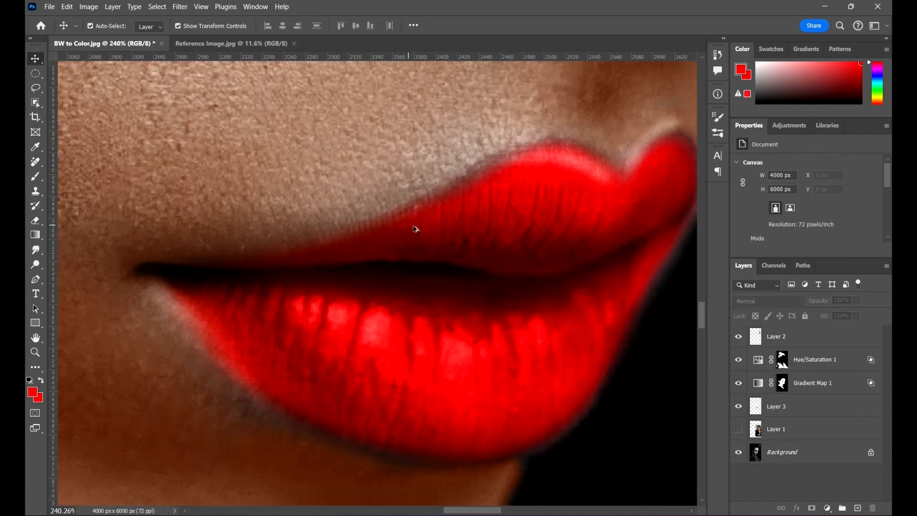
pyautogui.scroll(-4, 254, 233)
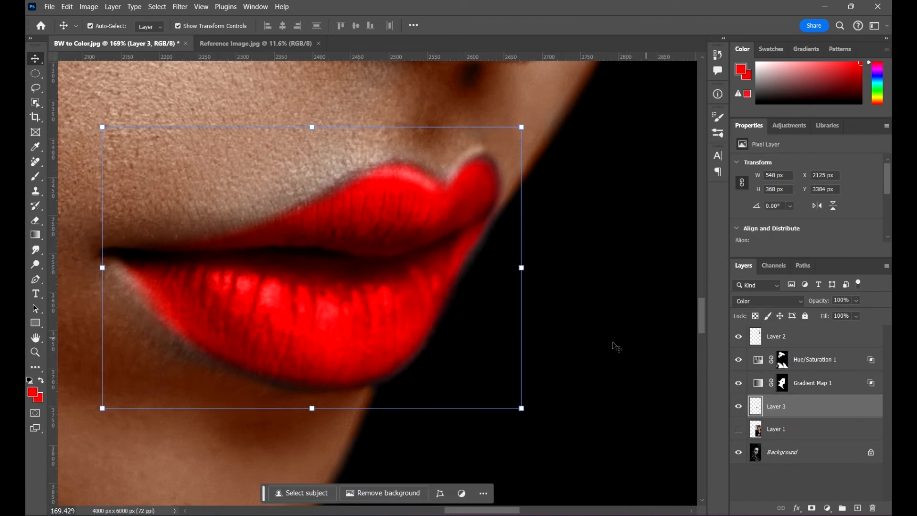
pyautogui.scroll(-10, 420, 239)
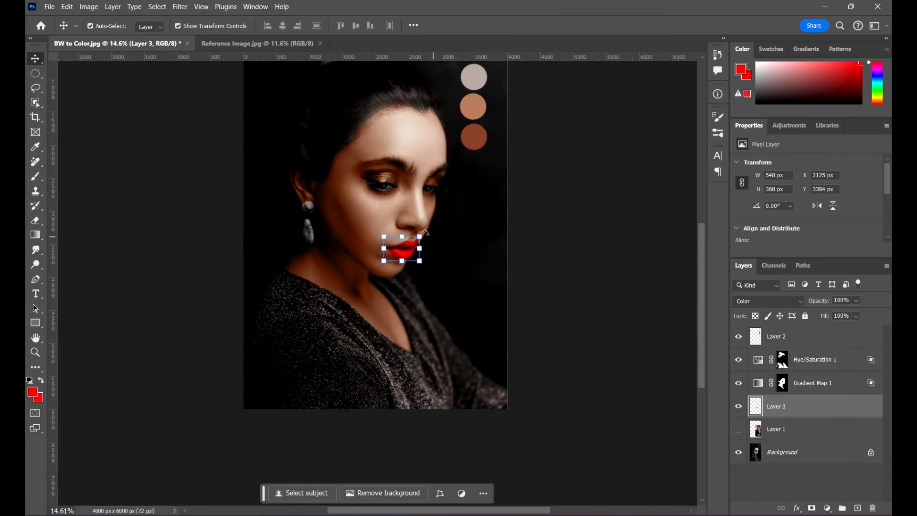
pyautogui.scroll(2, 402, 230)
pyautogui.scroll(7, 407, 242)
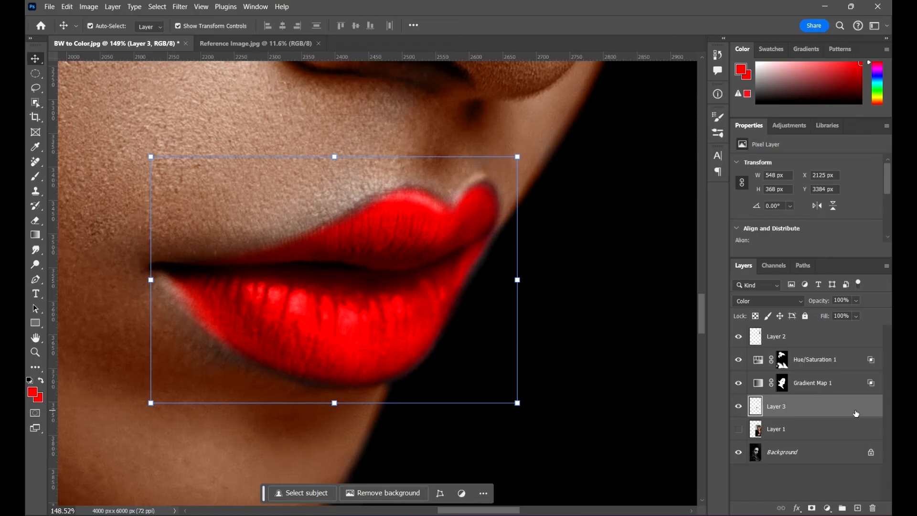
# - Blend the lip layer by splitting its Blend If Underlying Layer sliders to 0/47 for shadows and 190/255 for highlights
pyautogui.doubleClick(854, 412)
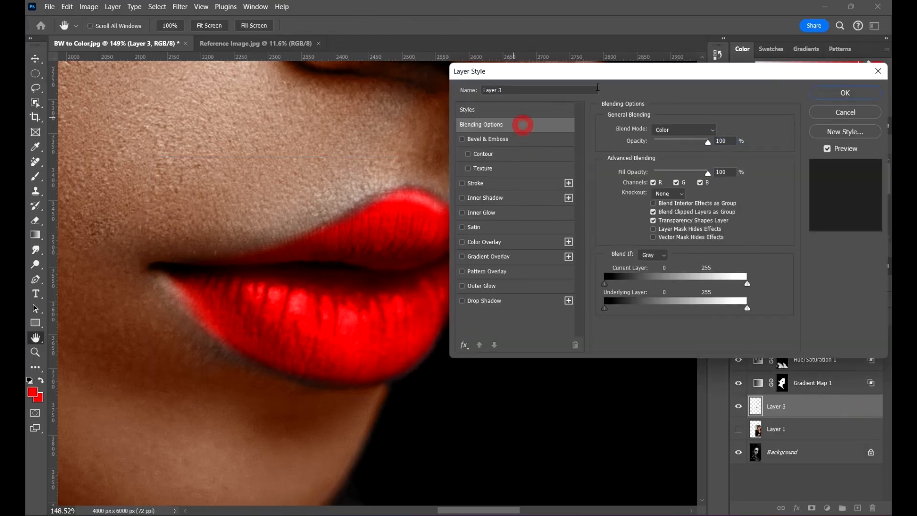
pyautogui.moveTo(608, 73); pyautogui.dragTo(673, 52)
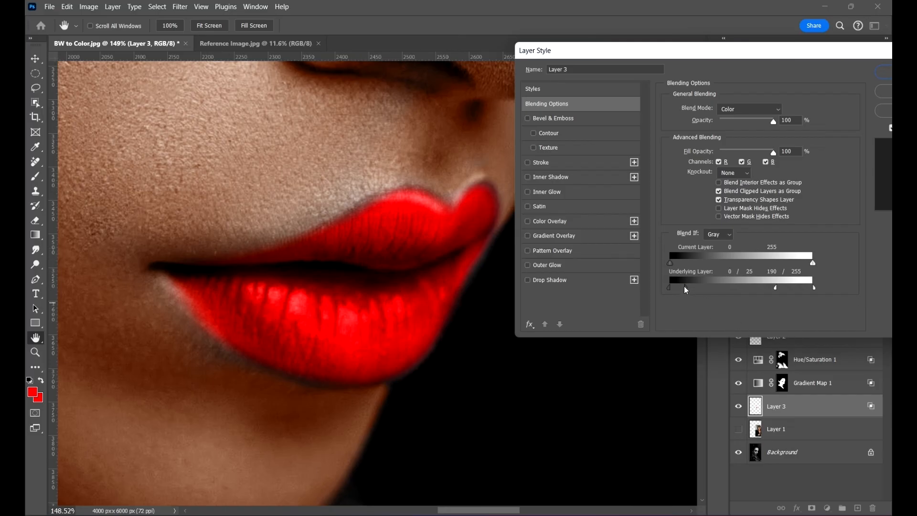
pyautogui.moveTo(692, 287)
pyautogui.mouseDown()
pyautogui.moveTo(711, 288)
pyautogui.moveTo(696, 288)
pyautogui.mouseUp()
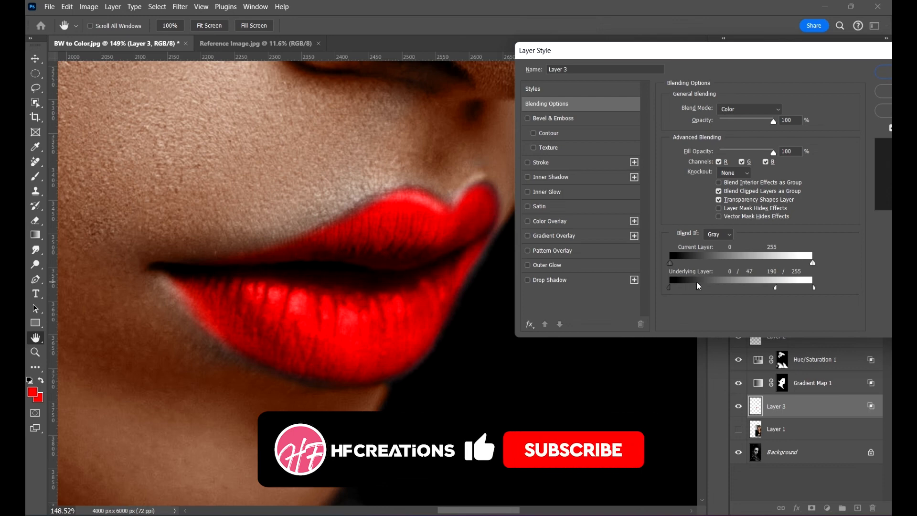
pyautogui.press('v')
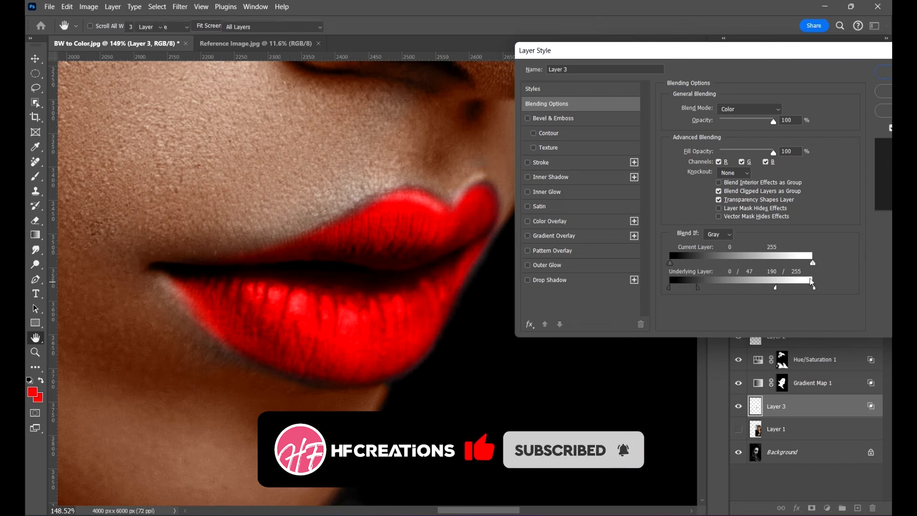
pyautogui.press('Return')
pyautogui.hotkey('ctrl', '0')
pyautogui.click(615, 303)
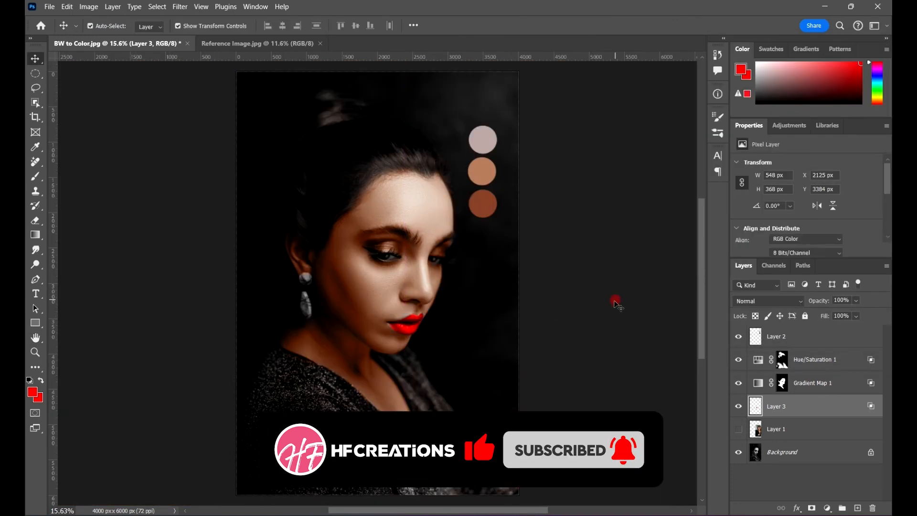
# - Select the painted lip layer and reduce its opacity to 63%
pyautogui.scroll(5, 419, 319)
pyautogui.click(414, 302)
pyautogui.scroll(2, 414, 303)
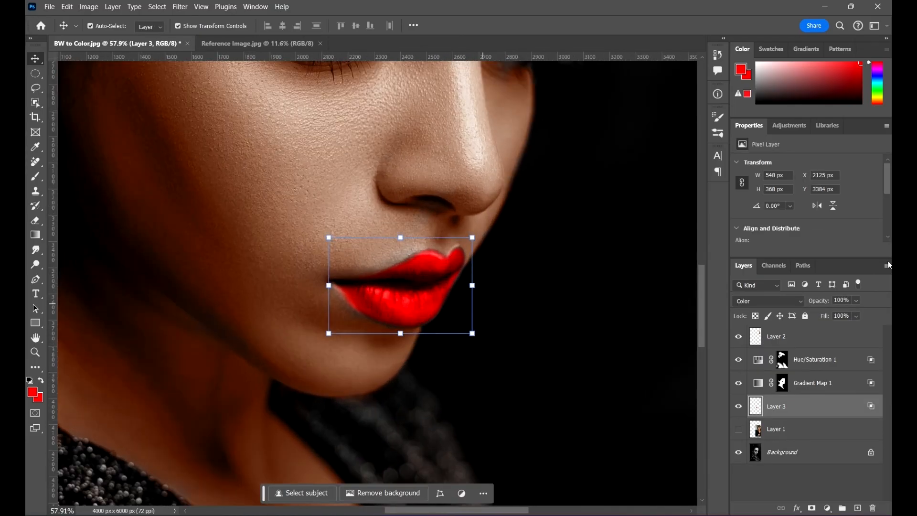
pyautogui.click(839, 313)
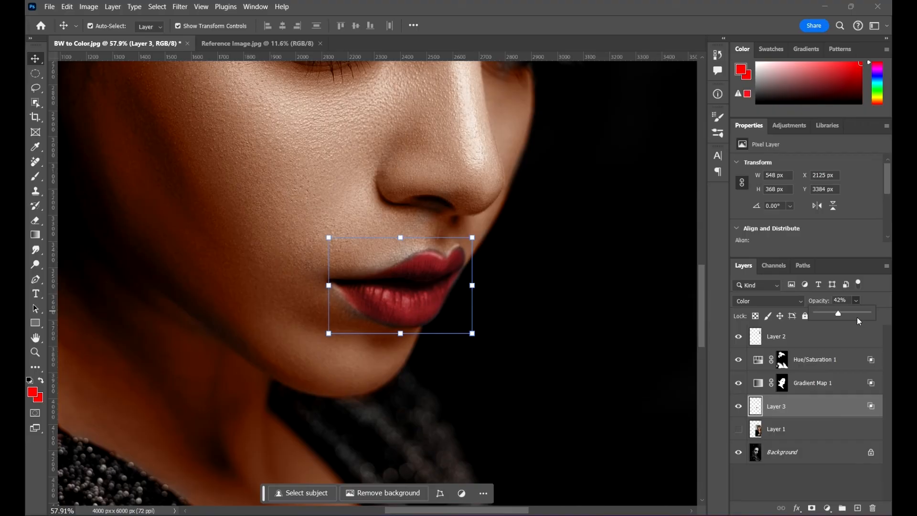
pyautogui.click(850, 313)
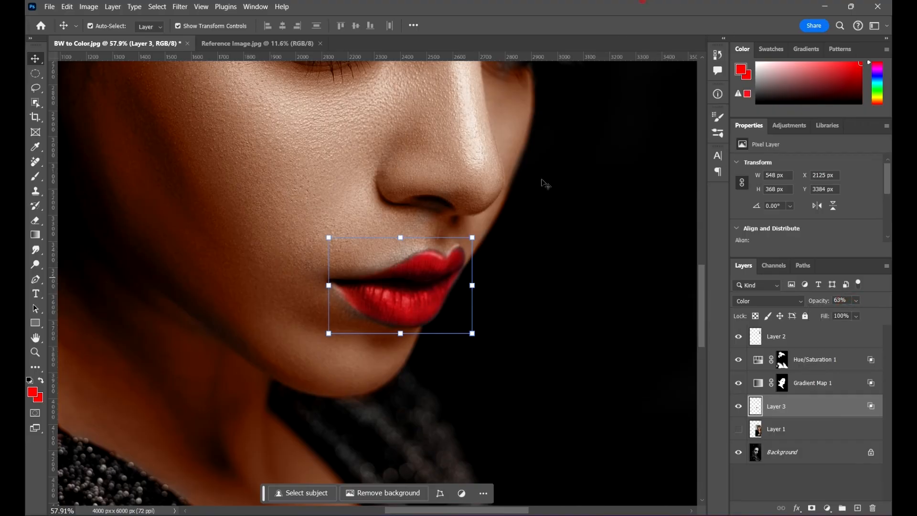
# - Paint red along the lower edge of the bottom lip, from the mouth corner to the middle, with the 80 px brush on the lip layer
pyautogui.scroll(9, 391, 315)
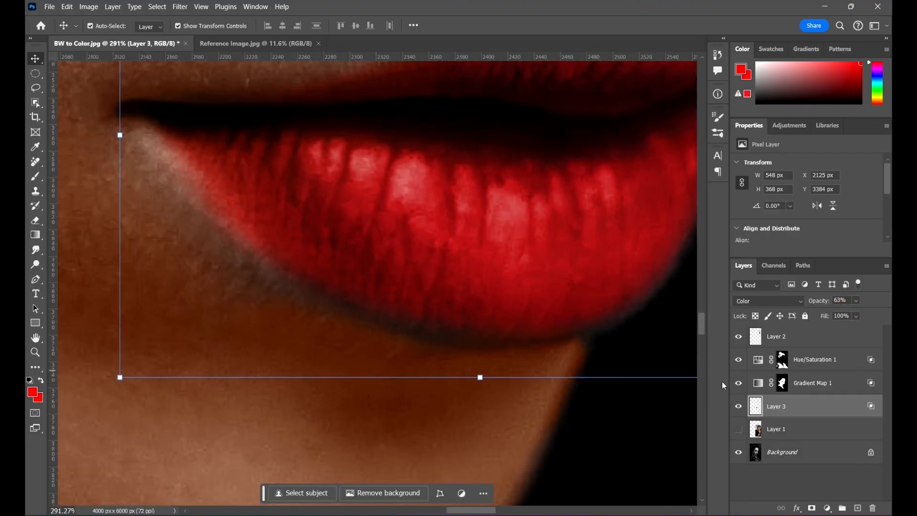
pyautogui.click(796, 407)
pyautogui.press('b')
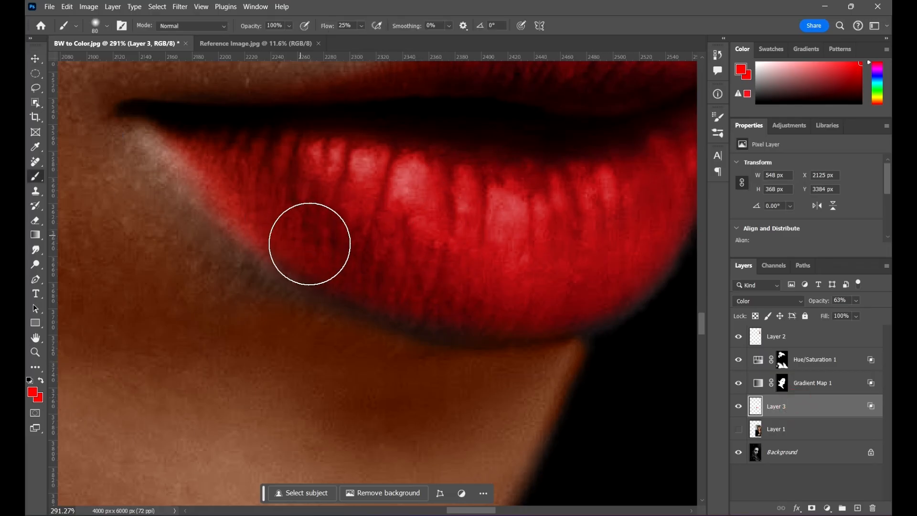
pyautogui.moveTo(311, 249)
pyautogui.mouseDown()
pyautogui.moveTo(361, 285)
pyautogui.moveTo(470, 312)
pyautogui.mouseUp()
pyautogui.click(242, 183)
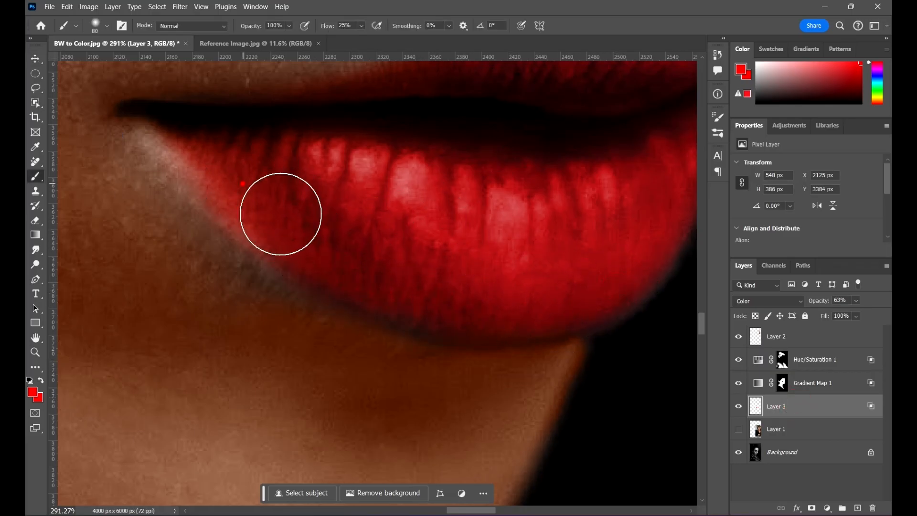
pyautogui.moveTo(311, 248)
pyautogui.mouseDown()
pyautogui.moveTo(365, 280)
pyautogui.moveTo(455, 288)
pyautogui.moveTo(403, 294)
pyautogui.moveTo(422, 303)
pyautogui.mouseUp()
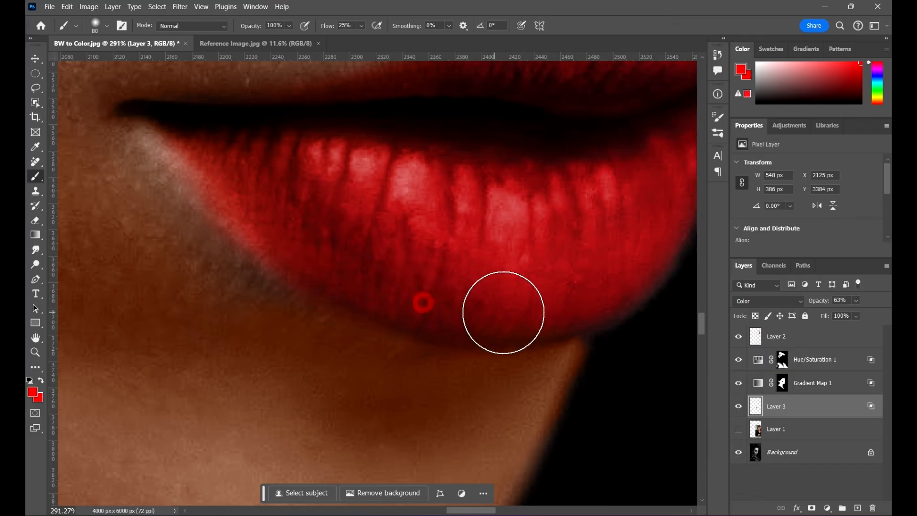
# - Brush red over the far side of the bottom lip, the far mouth corner and the upper lip to even out the color
pyautogui.moveTo(609, 269); pyautogui.dragTo(393, 334)
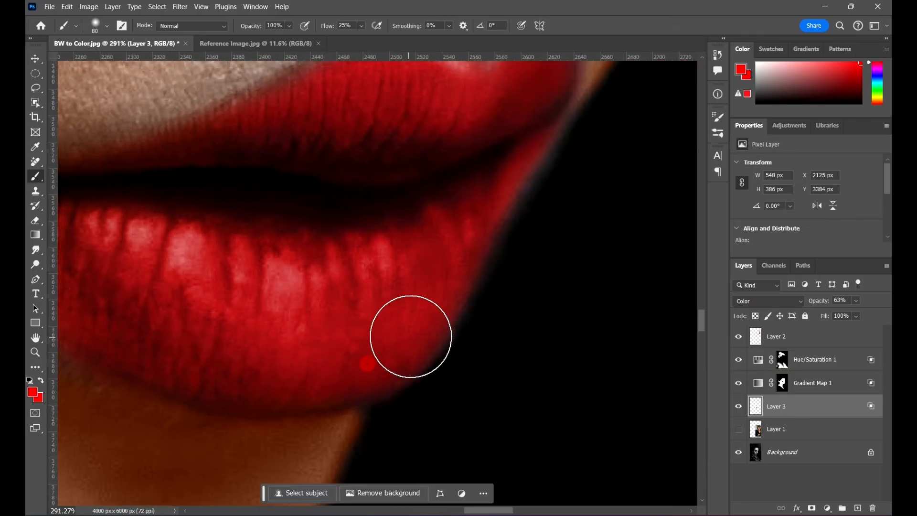
pyautogui.scroll(3, 532, 172)
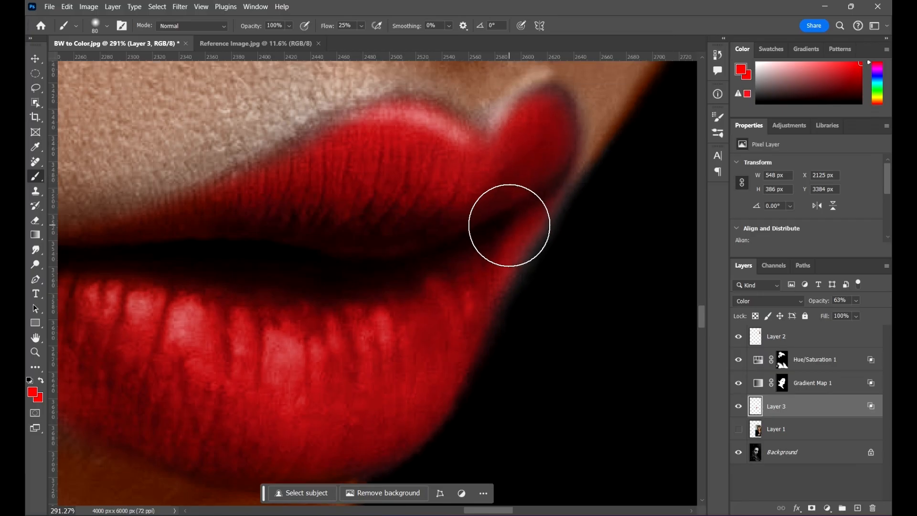
pyautogui.click(502, 230)
pyautogui.moveTo(490, 220)
pyautogui.mouseDown()
pyautogui.moveTo(514, 219)
pyautogui.moveTo(457, 281)
pyautogui.moveTo(466, 288)
pyautogui.moveTo(441, 361)
pyautogui.mouseUp()
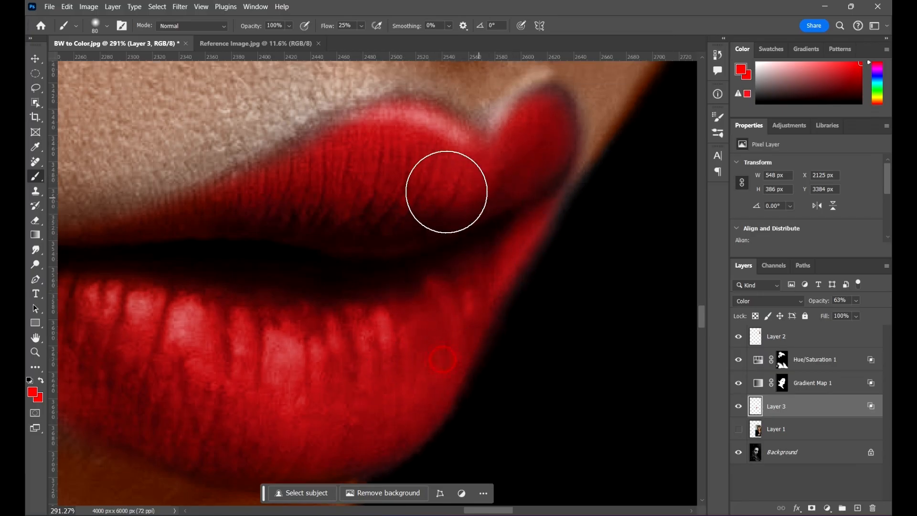
pyautogui.click(285, 200)
pyautogui.hotkey('ctrl', '0')
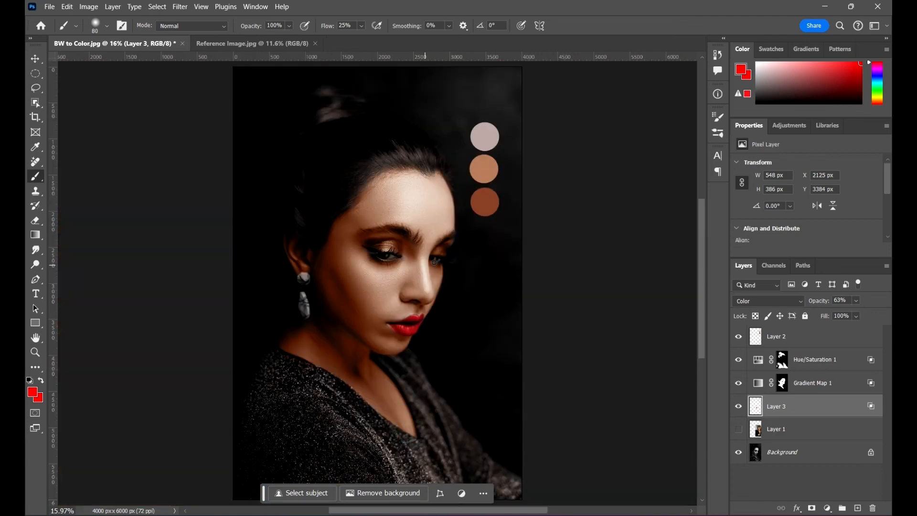
# - Hide the layer with the three skin-tone swatches and compare the colorized portrait with the black-and-white original
pyautogui.press('v')
pyautogui.click(597, 264)
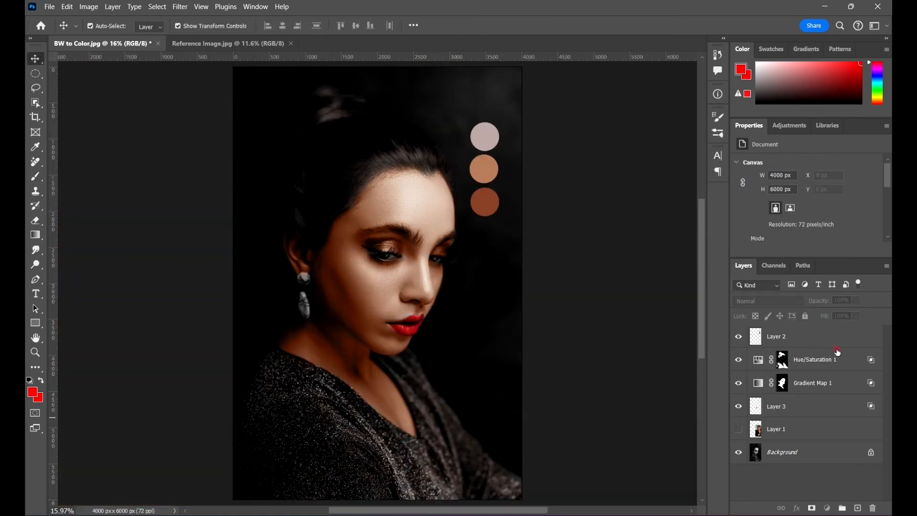
pyautogui.click(836, 346)
pyautogui.click(738, 336)
pyautogui.click(614, 198)
pyautogui.scroll(-1, 546, 289)
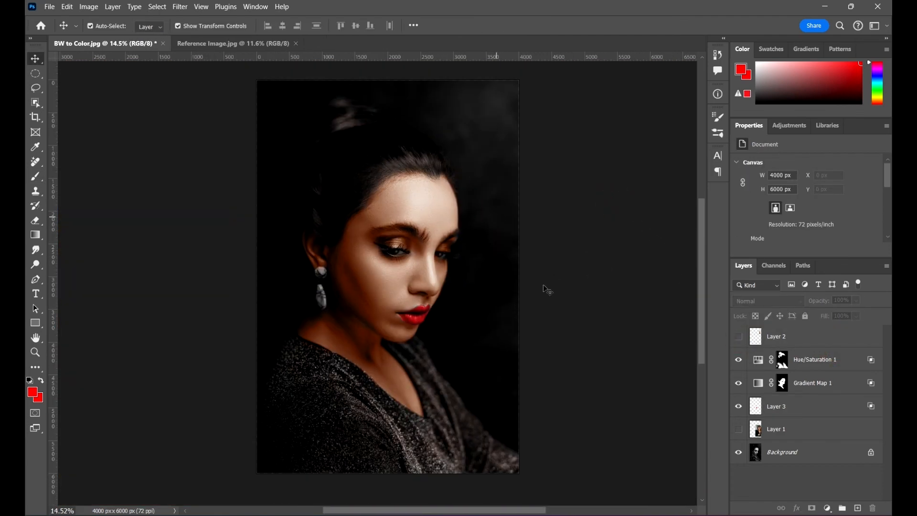
pyautogui.scroll(-1, 547, 289)
pyautogui.scroll(1, 607, 325)
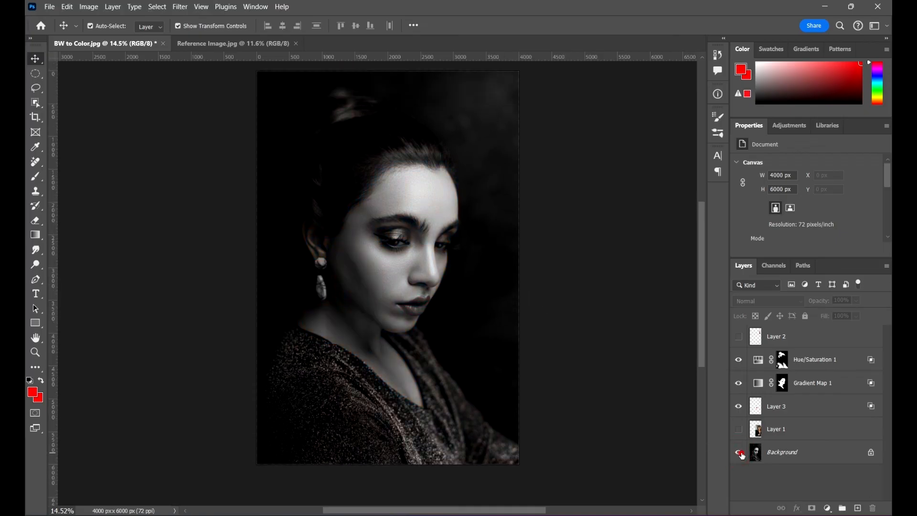
pyautogui.scroll(3, 428, 260)
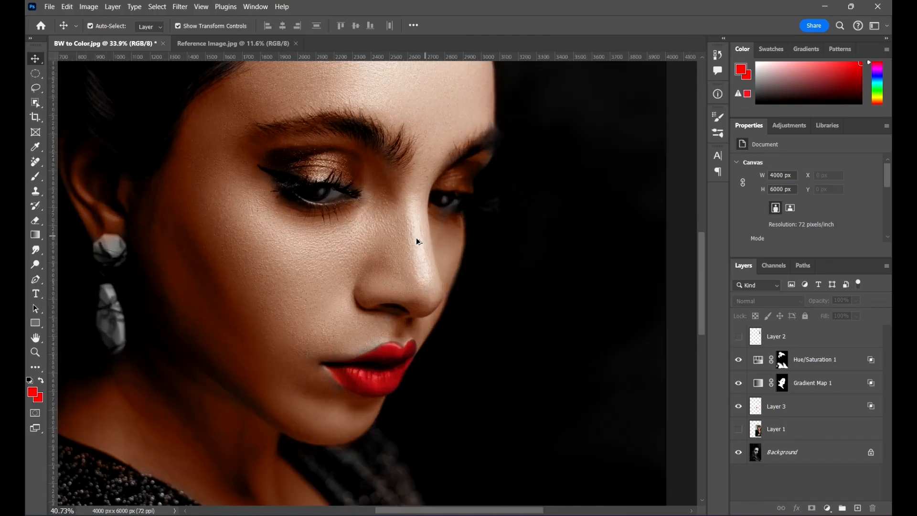
pyautogui.scroll(-5, 417, 239)
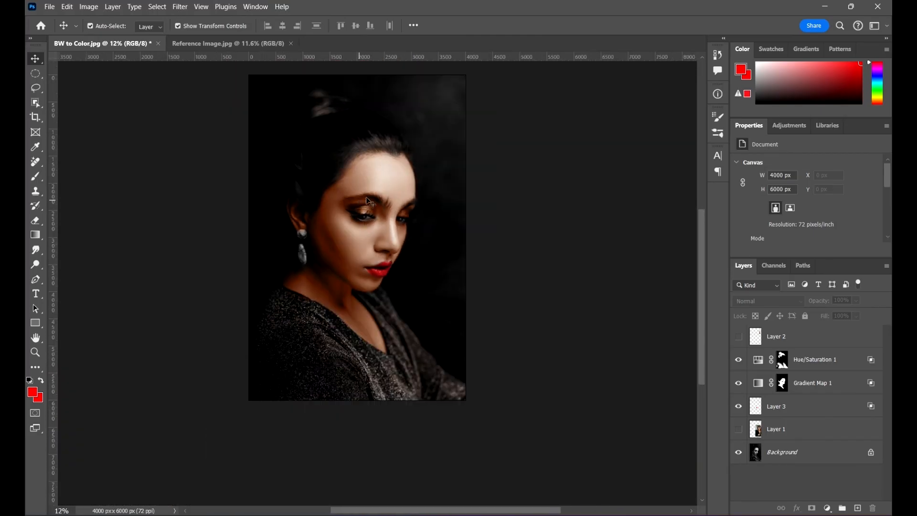
pyautogui.scroll(1, 372, 197)
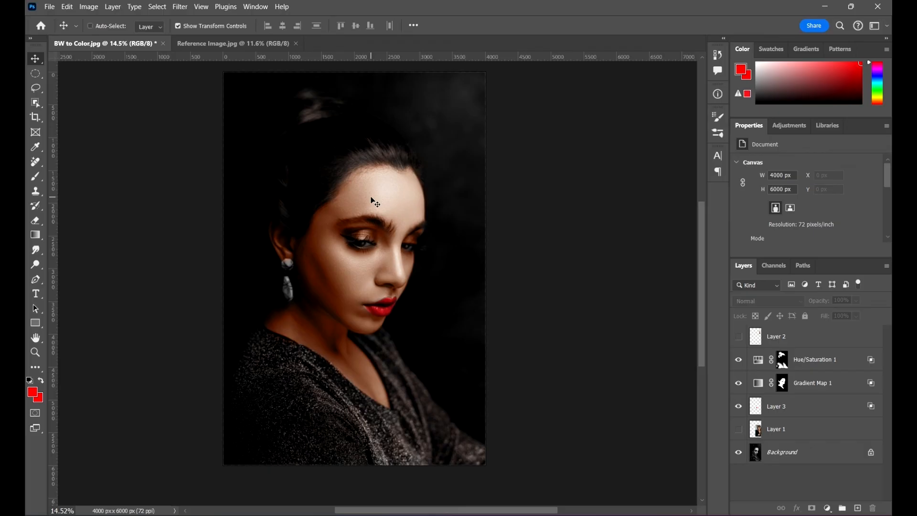
# - Save the layered document as the Photoshop file BW to Color in the 07 Color and Camera Raw in Adobe Photoshop folder
pyautogui.hotkey('ctrl', 'shift', 's')
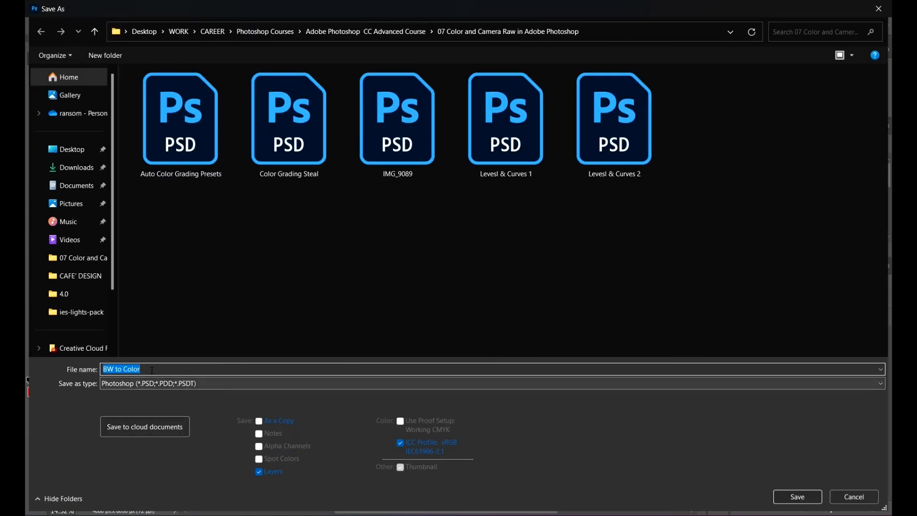
pyautogui.click(798, 497)
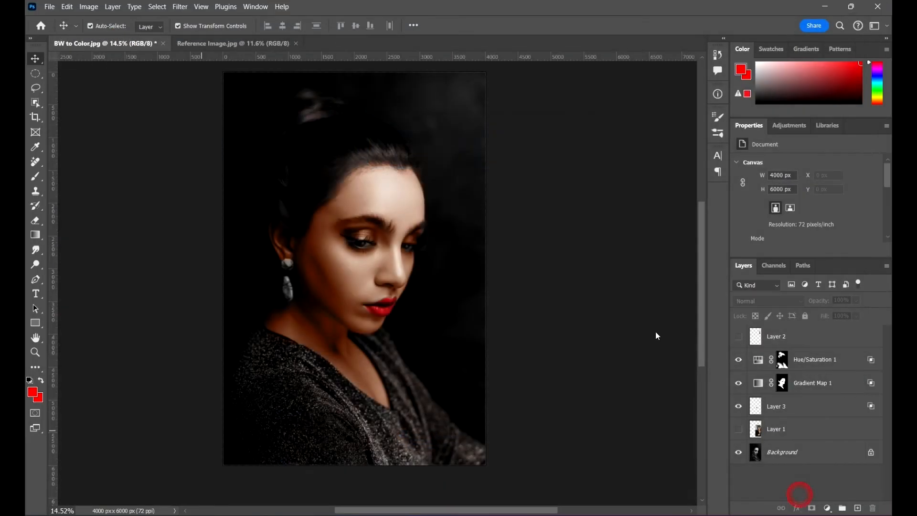
pyautogui.click(592, 144)
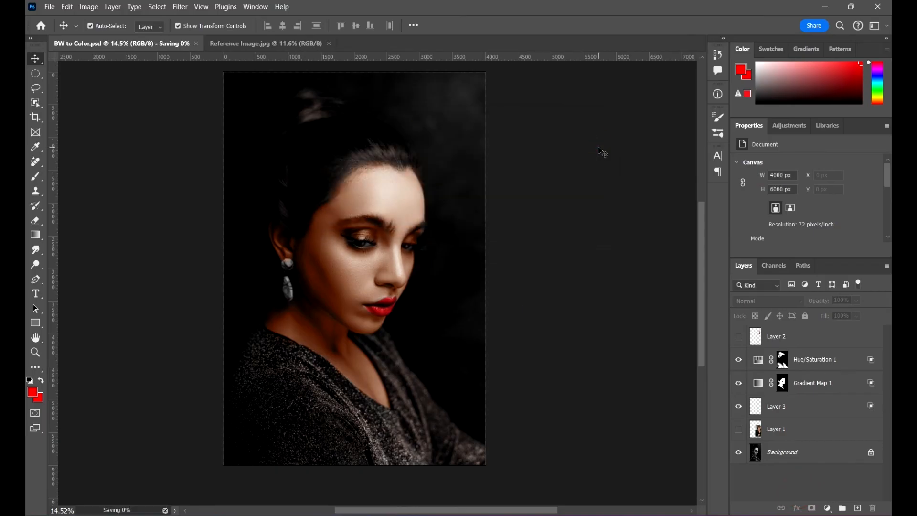